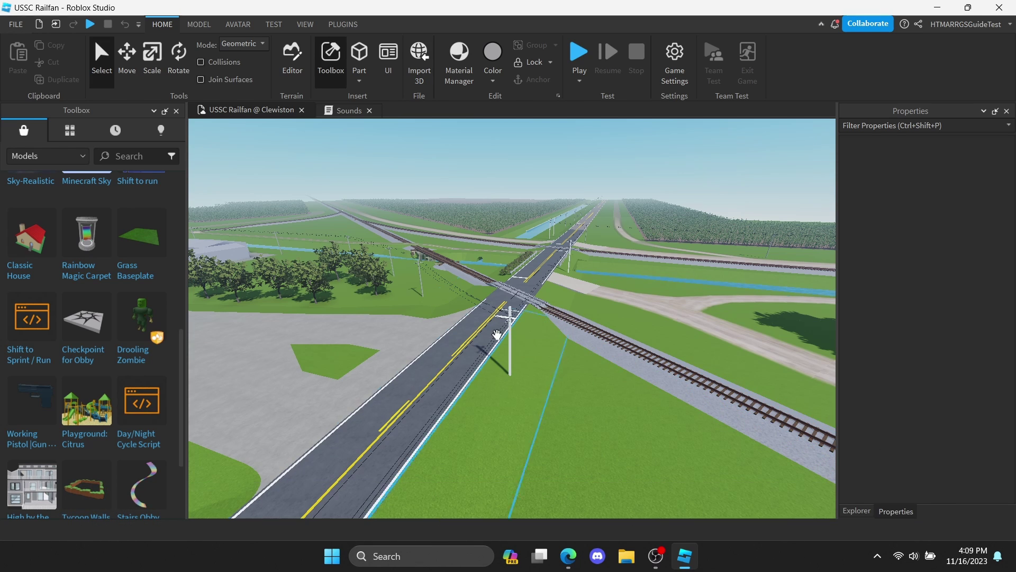
Search the model library for Railroad Crossing
click(134, 156)
text(Railra)
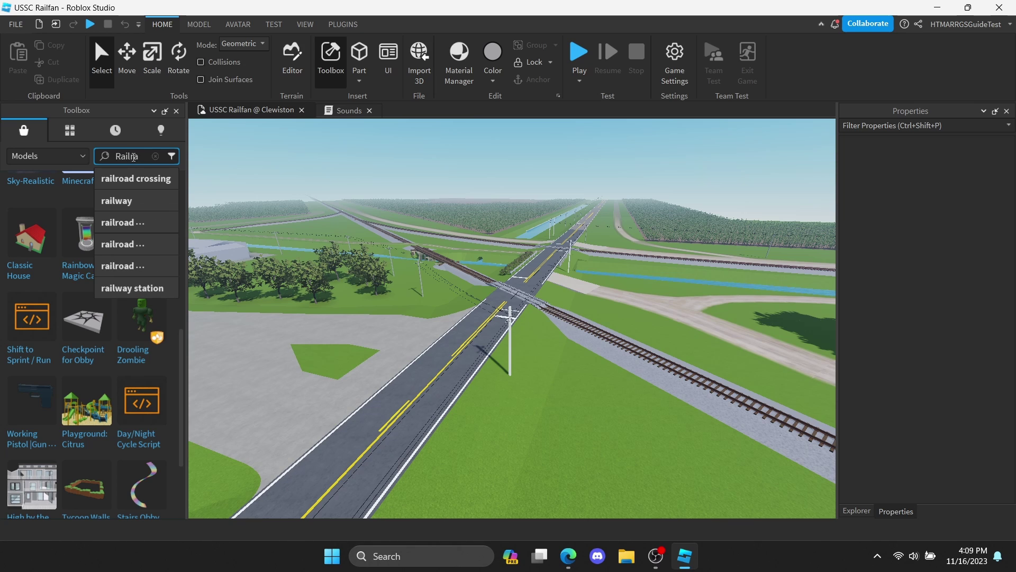
key(BackSpace)
text(oad Crossing)
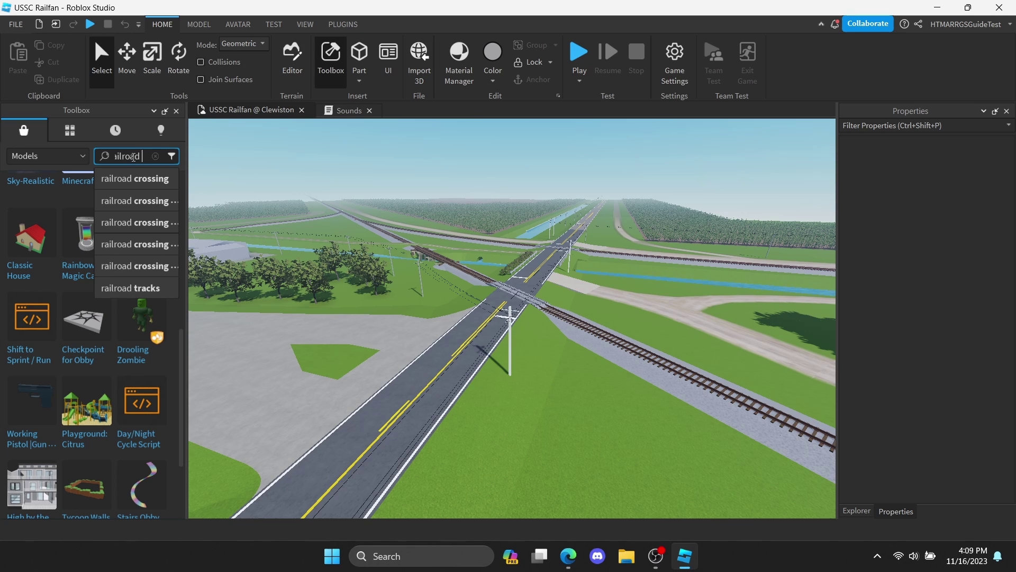
key(Return)
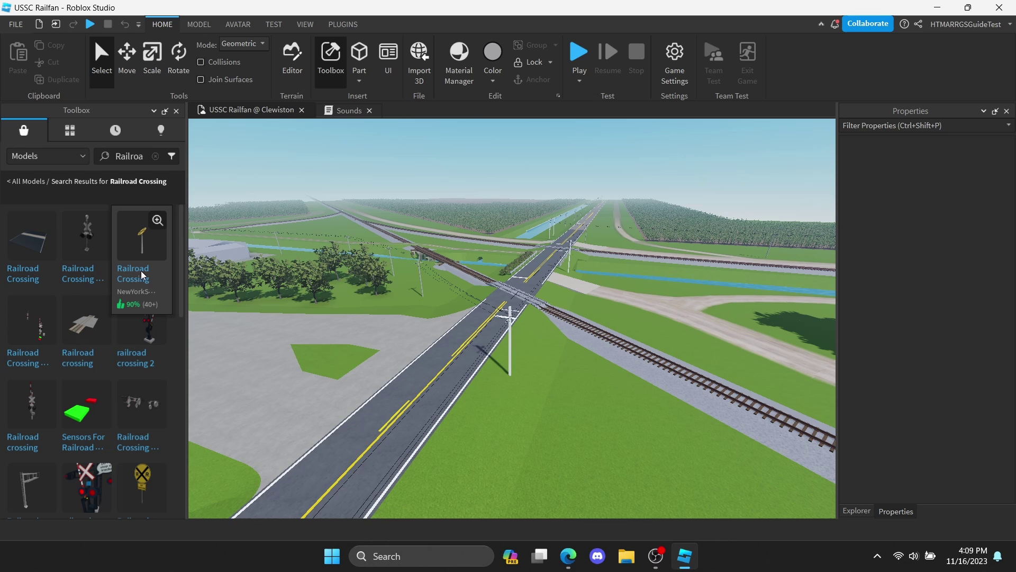
Insert the Cantilever Railroad crossing model onto the road near the tracks and focus on it
scroll(154, 318, down, 5)
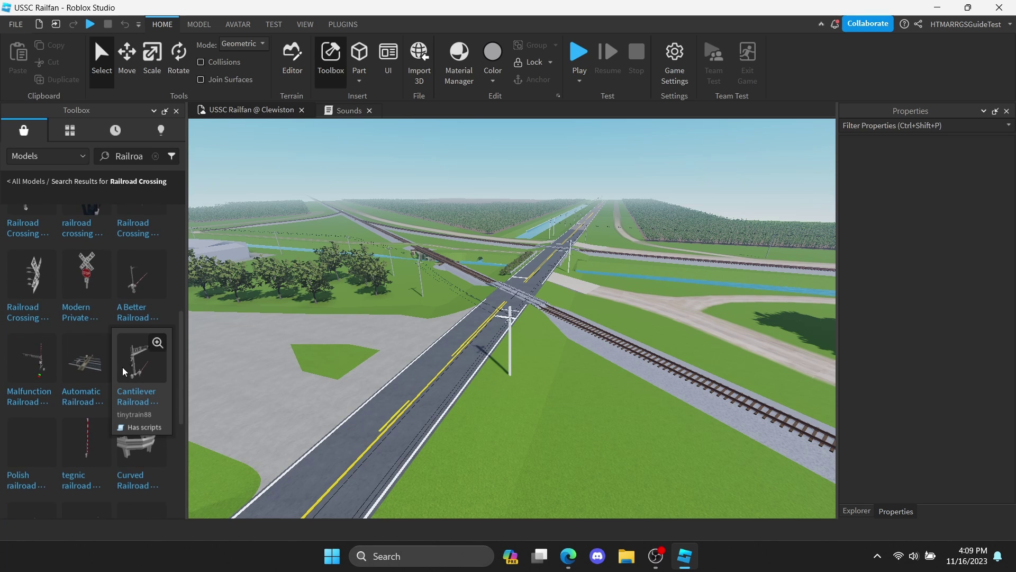
scroll(149, 339, down, 2)
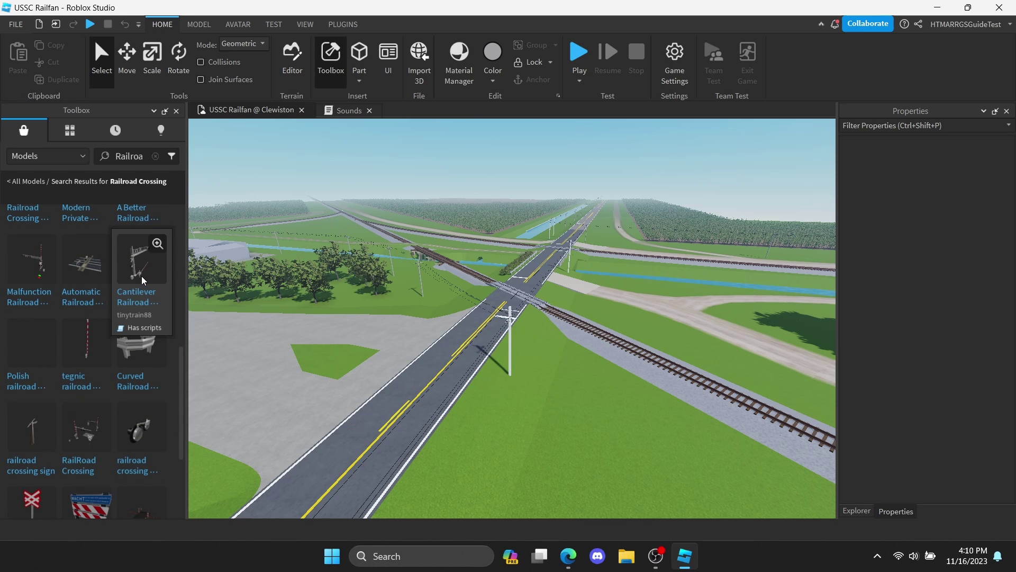
drag(141, 279, 490, 302)
key(f)
right_drag(489, 303, 487, 279)
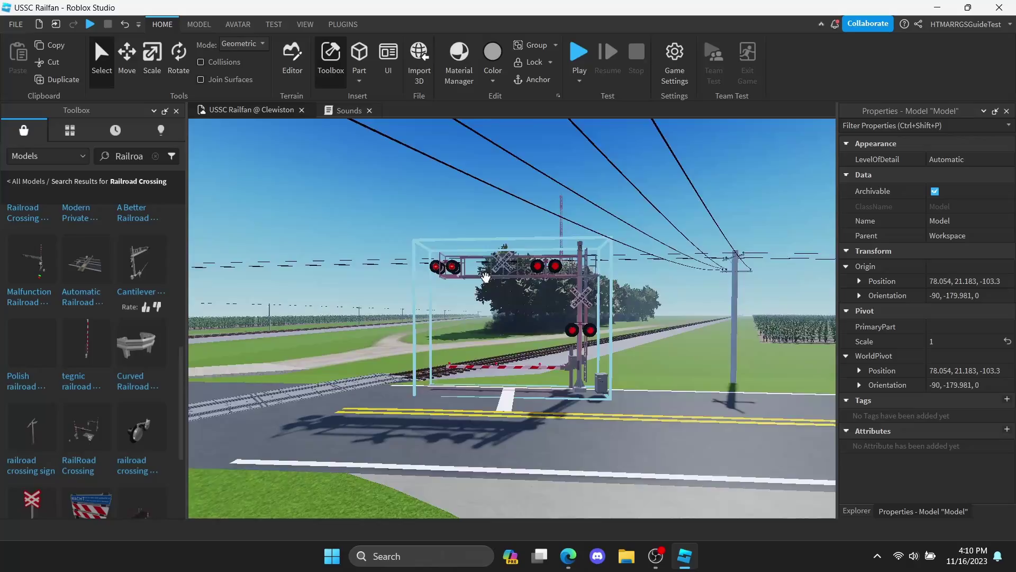
Inspect the inserted cantilever signal up close and cut it from the road
scroll(555, 339, up, 5)
right_drag(556, 350, 556, 365)
scroll(556, 366, down, 3)
key(ctrl+x)
Browse further through the crossing models and try the Old Styled Railroad Crossing in the scene
scroll(168, 387, down, 3)
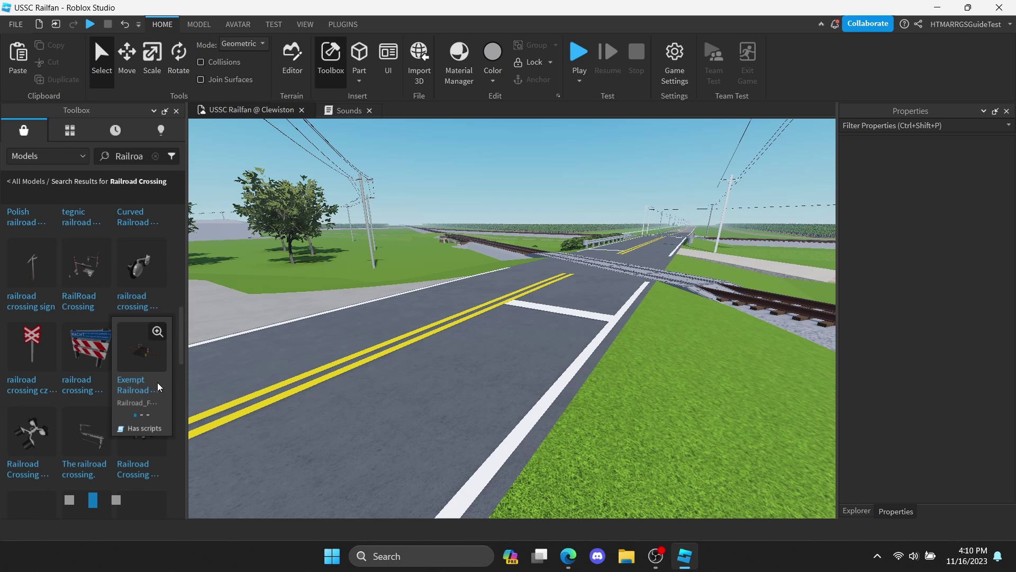
scroll(154, 386, down, 6)
scroll(141, 371, down, 5)
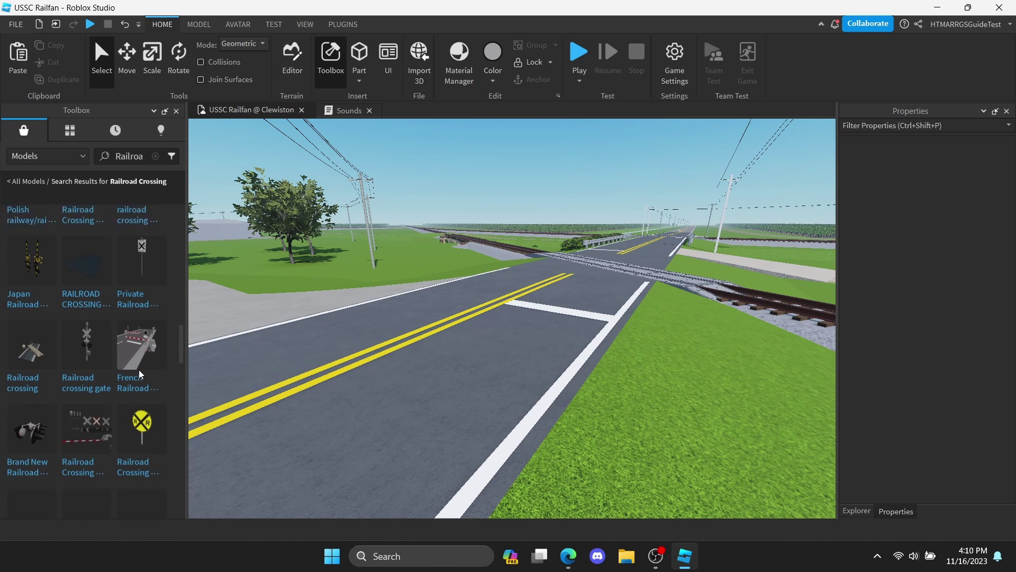
scroll(133, 381, down, 8)
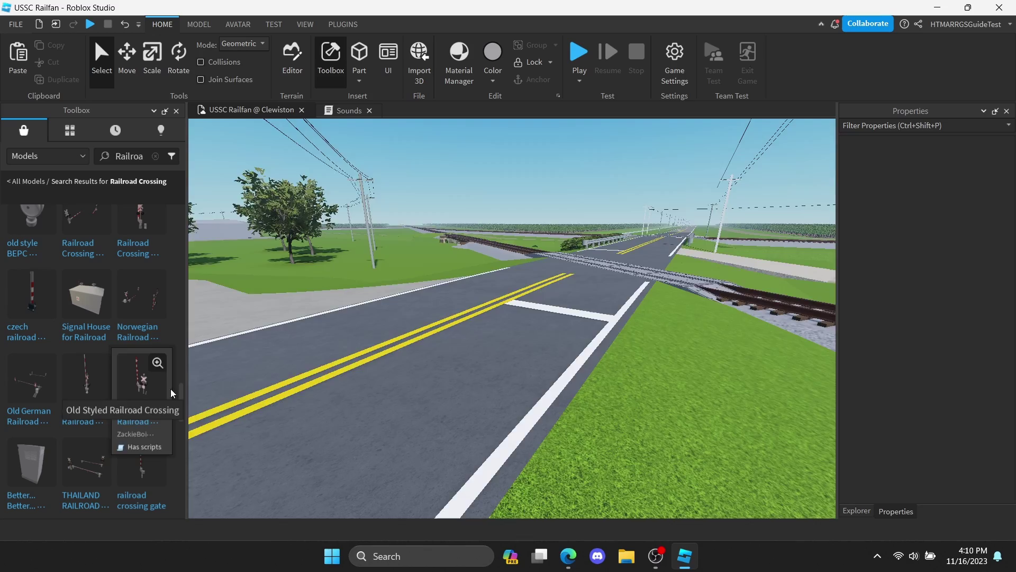
click(142, 381)
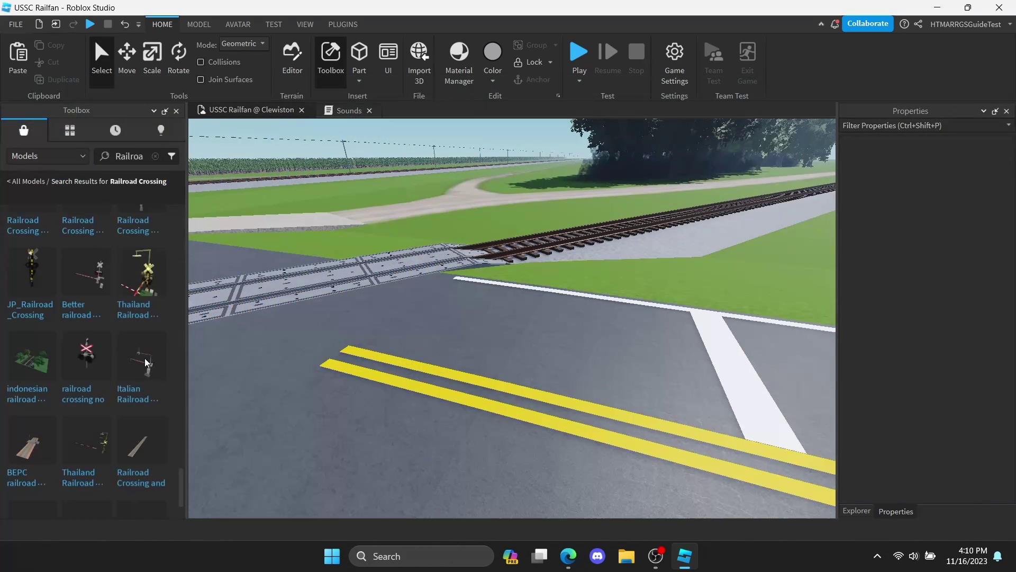
Insert the Railroad Crossing model with two gated signals and inspect it on the road
scroll(148, 386, down, 3)
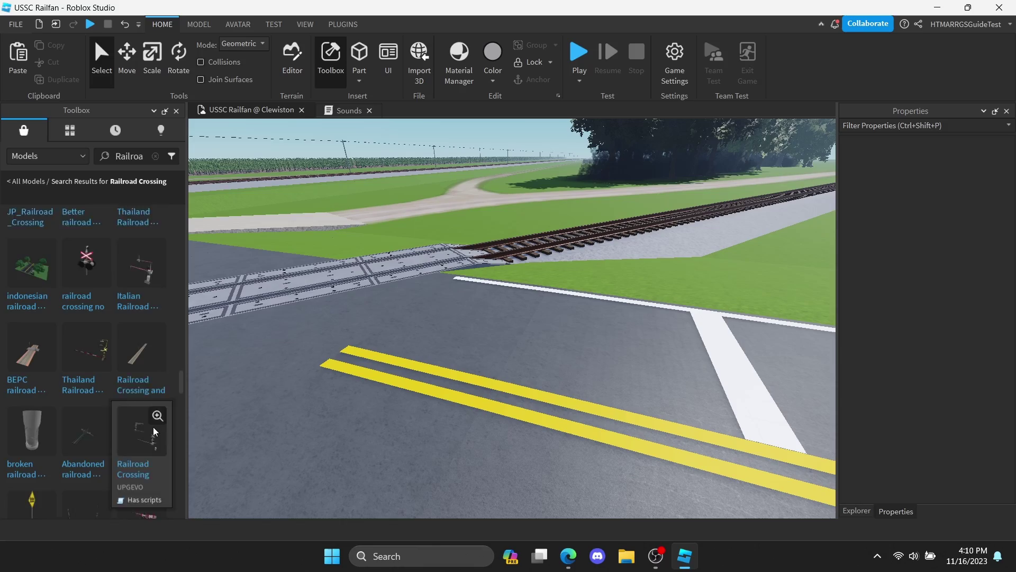
scroll(147, 381, down, 2)
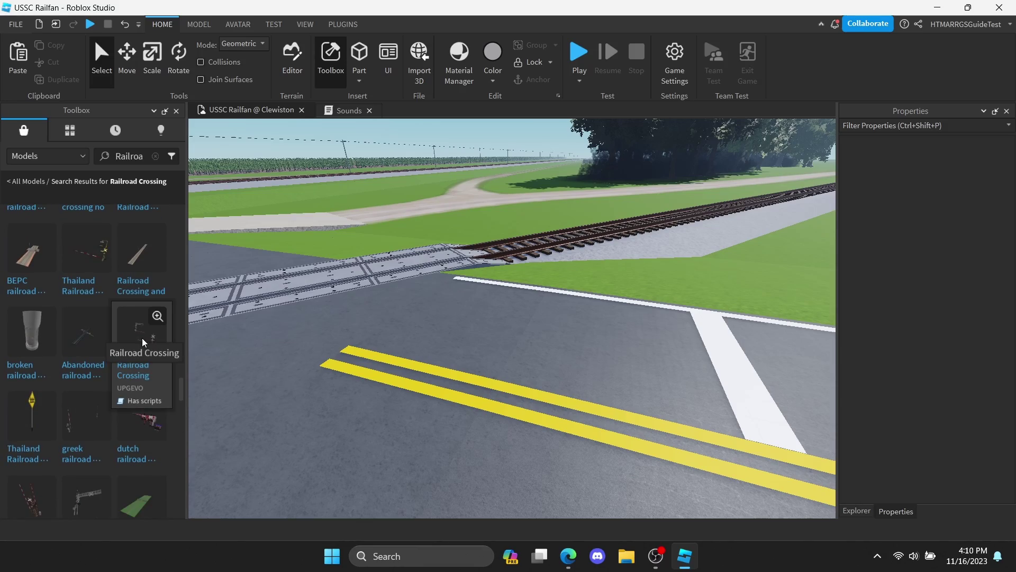
click(142, 339)
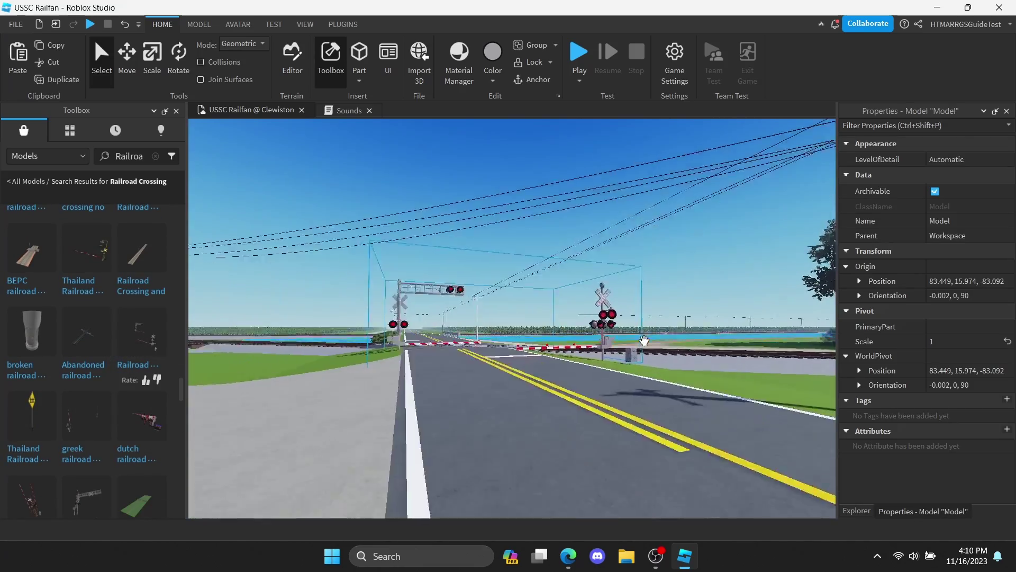
scroll(642, 339, up, 3)
right_drag(617, 330, 580, 332)
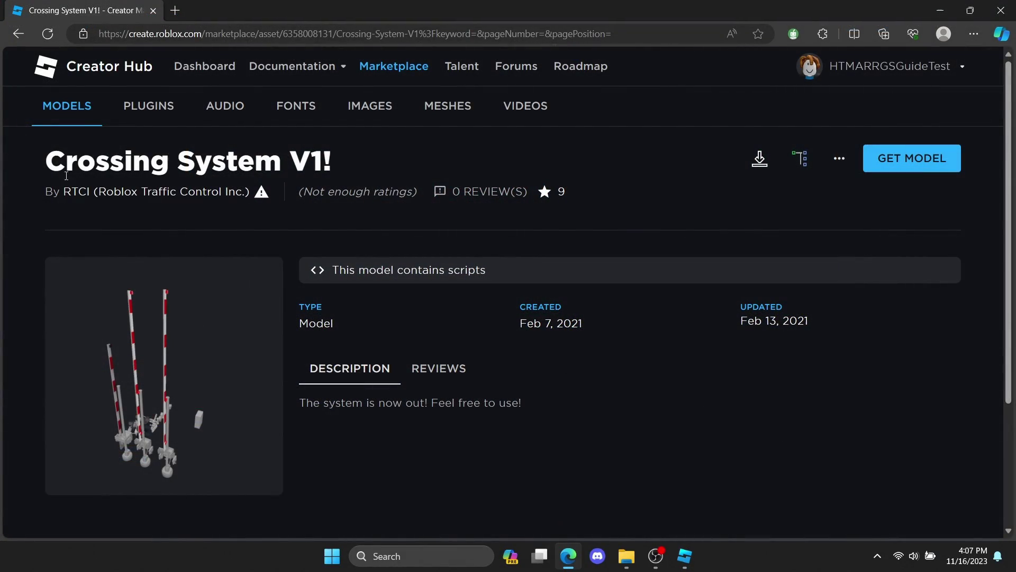
Switch to the Creator Hub page in the browser and get the Crossing System V1! model by RTCI (Roblox Traffic Control Inc.)
drag(77, 161, 319, 162)
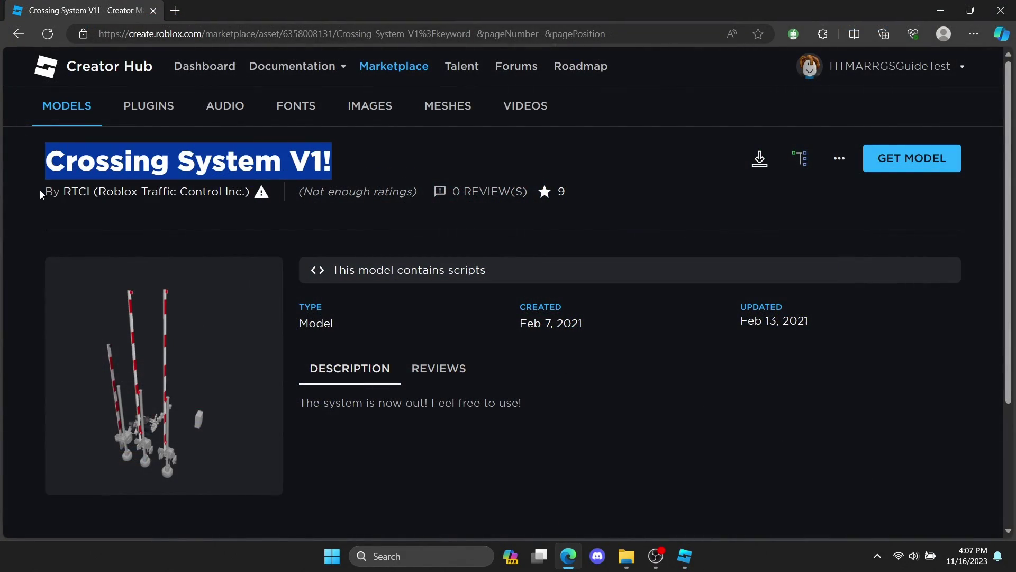
drag(42, 194, 254, 193)
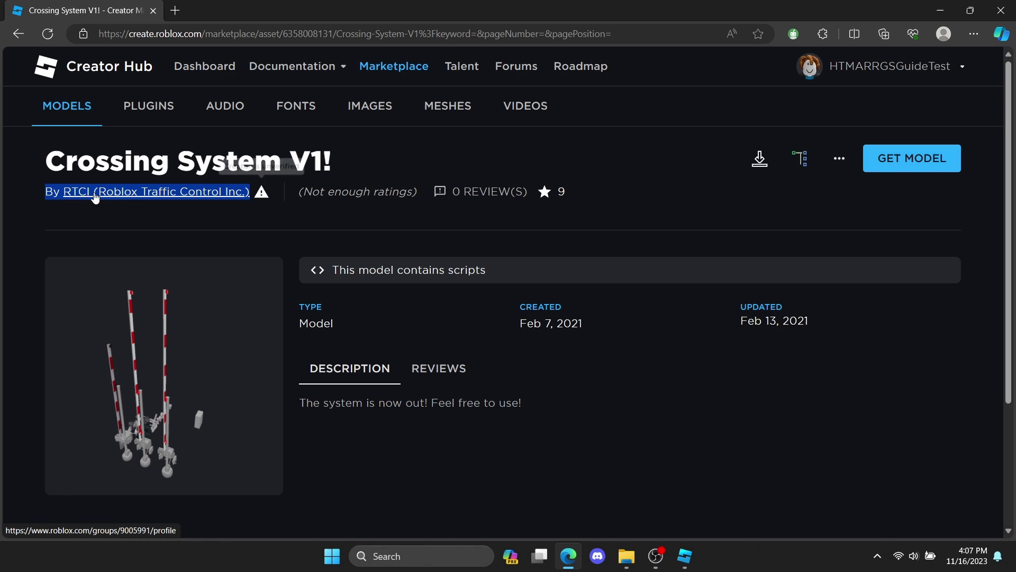
click(610, 209)
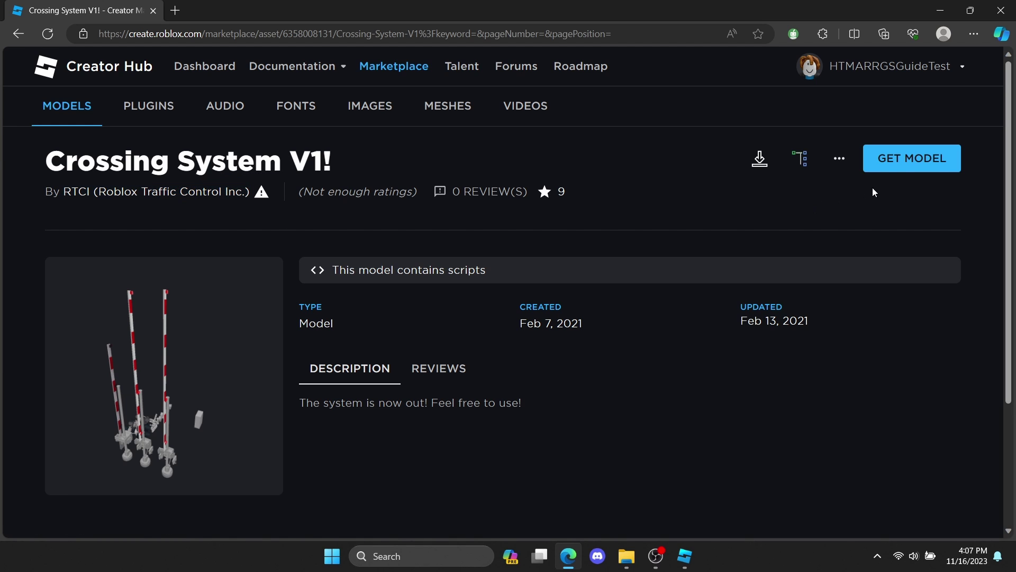
click(932, 165)
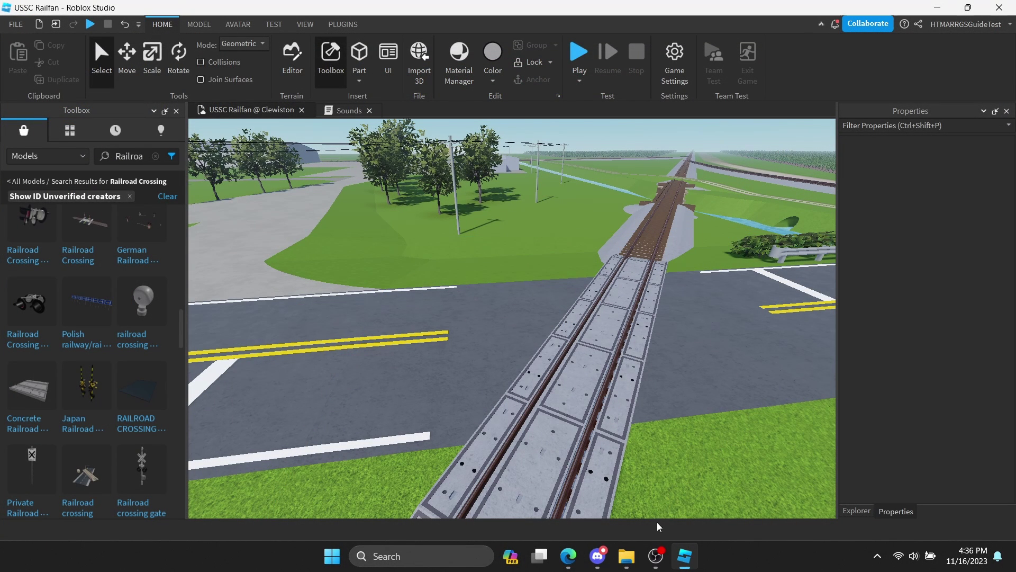
Import part4stuff.rbxm from the HTMARRGPT4 Crossing File folder into the Roblox Studio place and inspect the imported signals
click(627, 556)
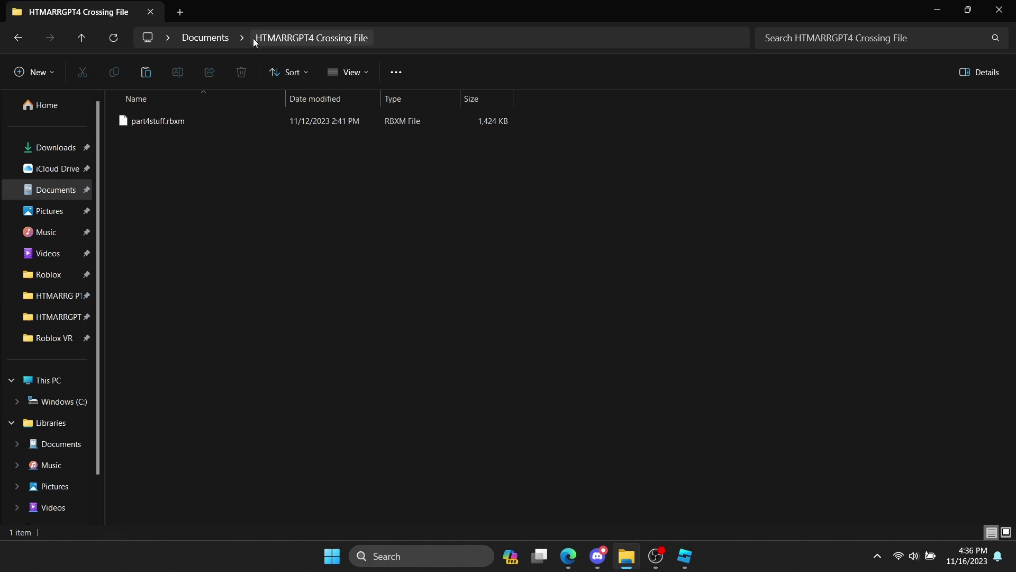
double_click(274, 10)
drag(141, 148, 657, 356)
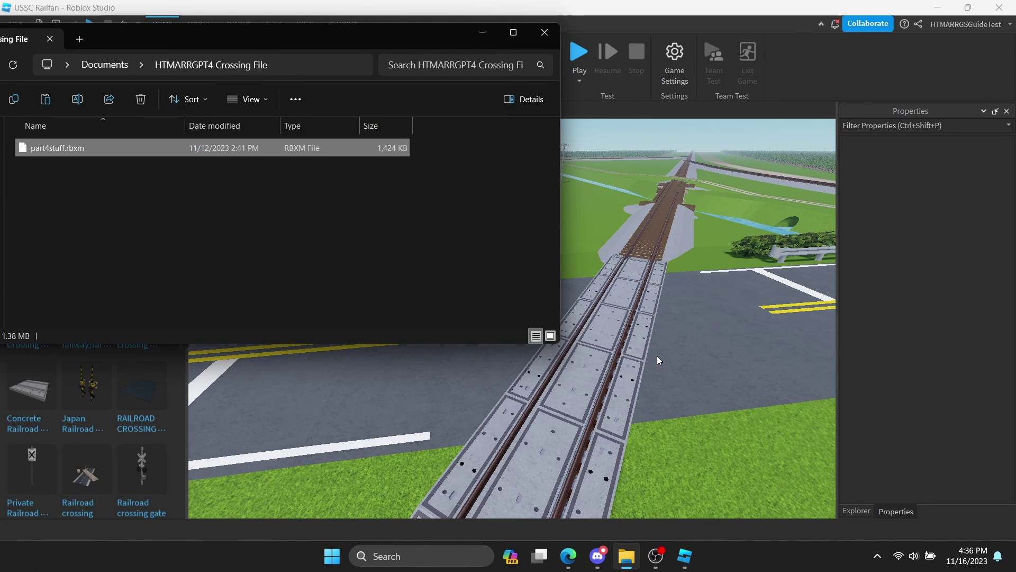
click(654, 329)
key(f)
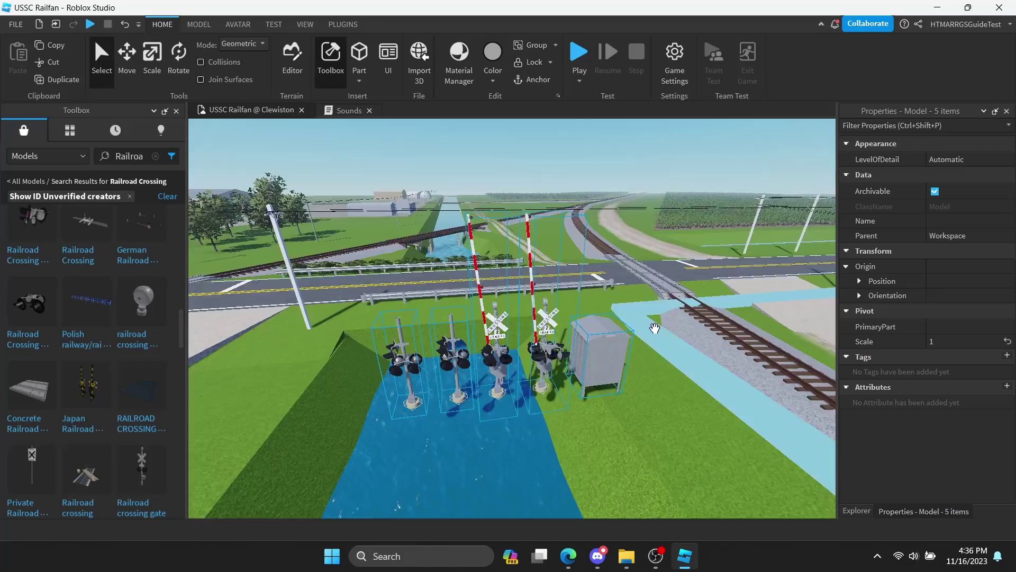
right_drag(653, 329, 612, 365)
key(w)
key(a)
click(725, 155)
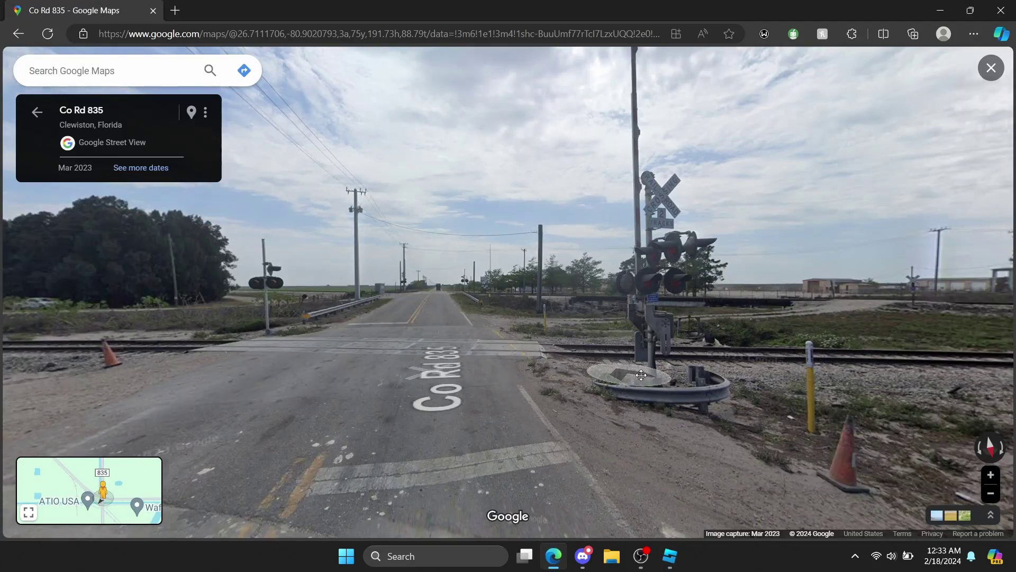
Using the Co Rd 835 Street View as reference, position two Safetran_S-60 signals, one gated and one without a gate, at the road crossing
drag(641, 375, 683, 498)
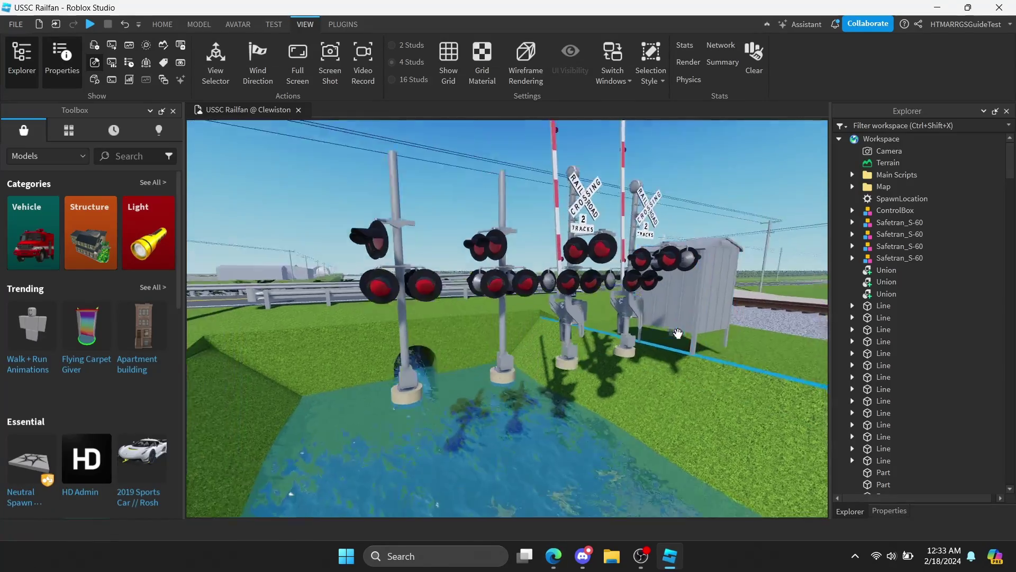
key(d)
click(516, 296)
ctrl+click(453, 312)
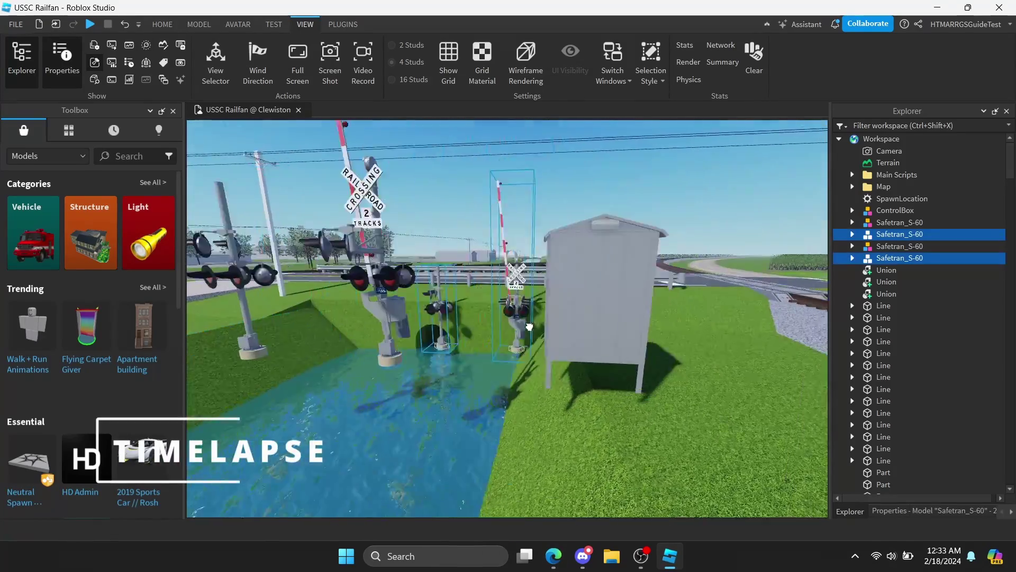
drag(453, 312, 470, 297)
click(481, 289)
click(487, 318)
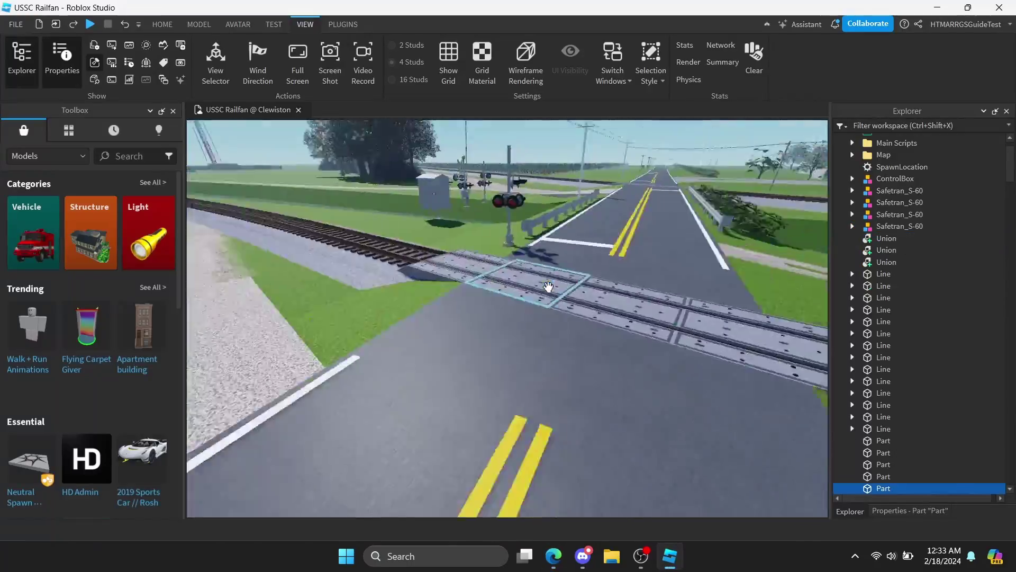
ctrl+click(599, 259)
right_drag(599, 259, 615, 258)
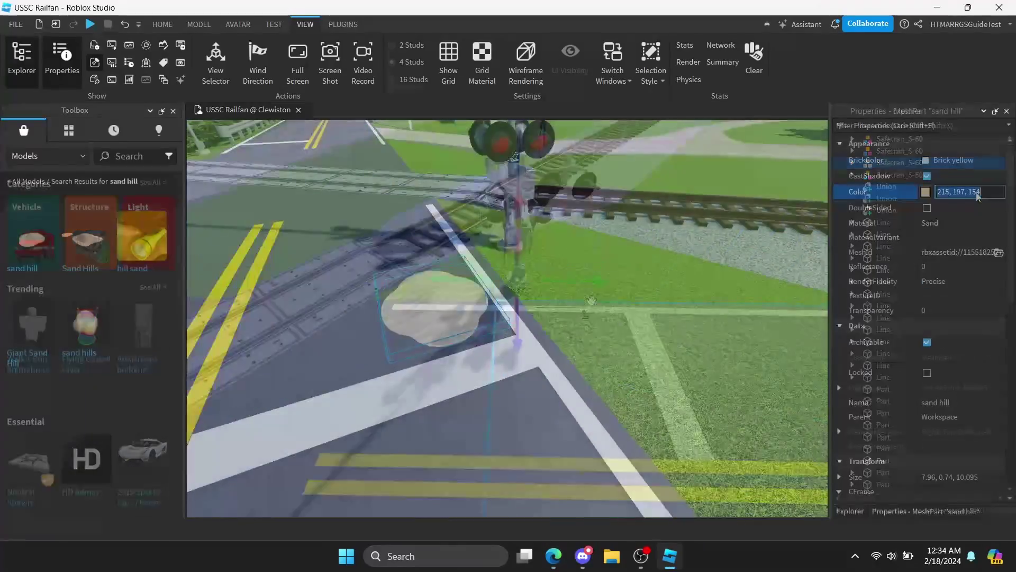
Set the sand hill's material to Pebble
click(986, 228)
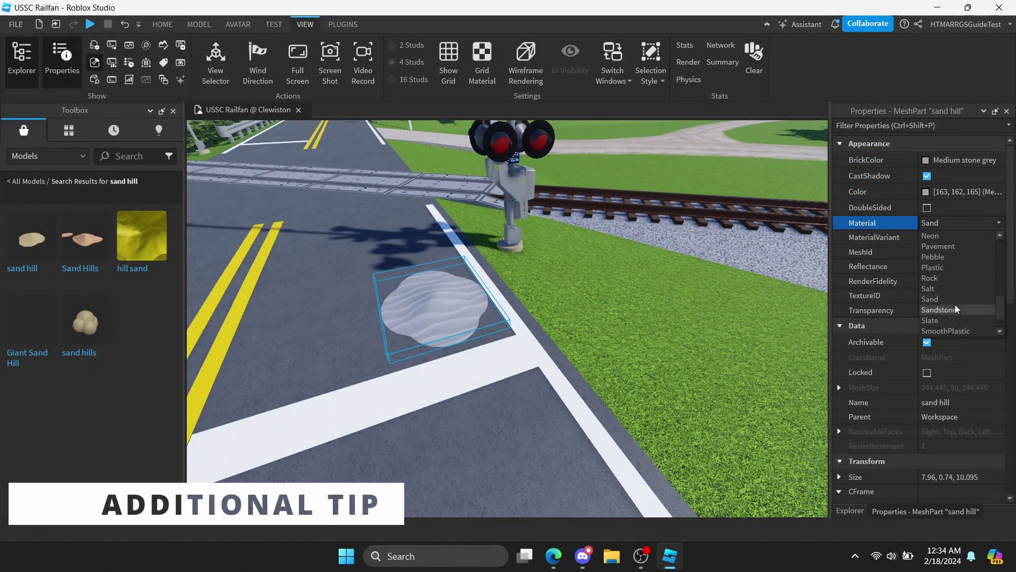
click(935, 288)
click(496, 288)
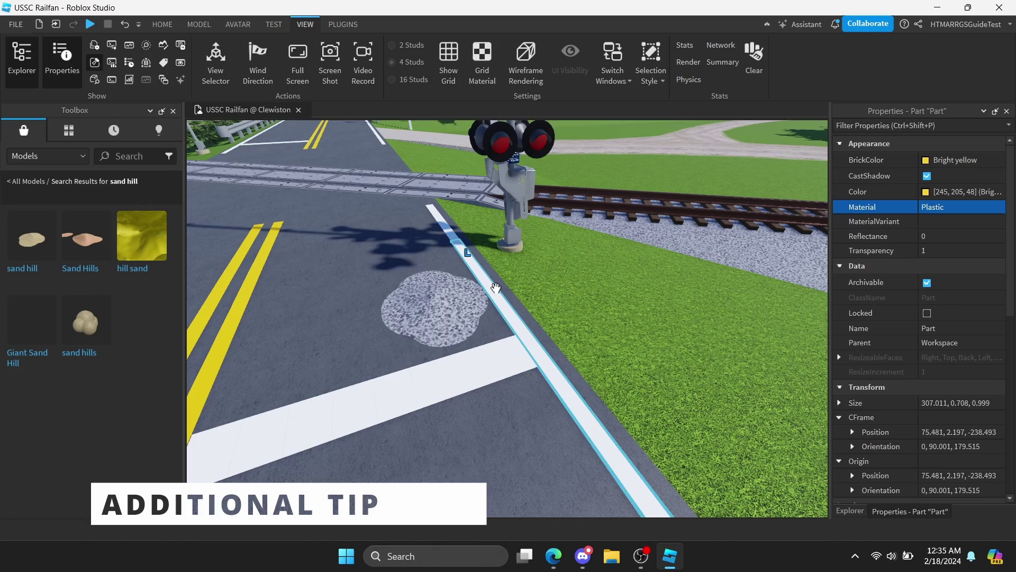
Move the sand hill onto the grass beside the signal and stretch its X size to 17.96
click(456, 291)
key(ctrl+z)
click(460, 293)
key(ctrl+3)
drag(503, 287, 519, 286)
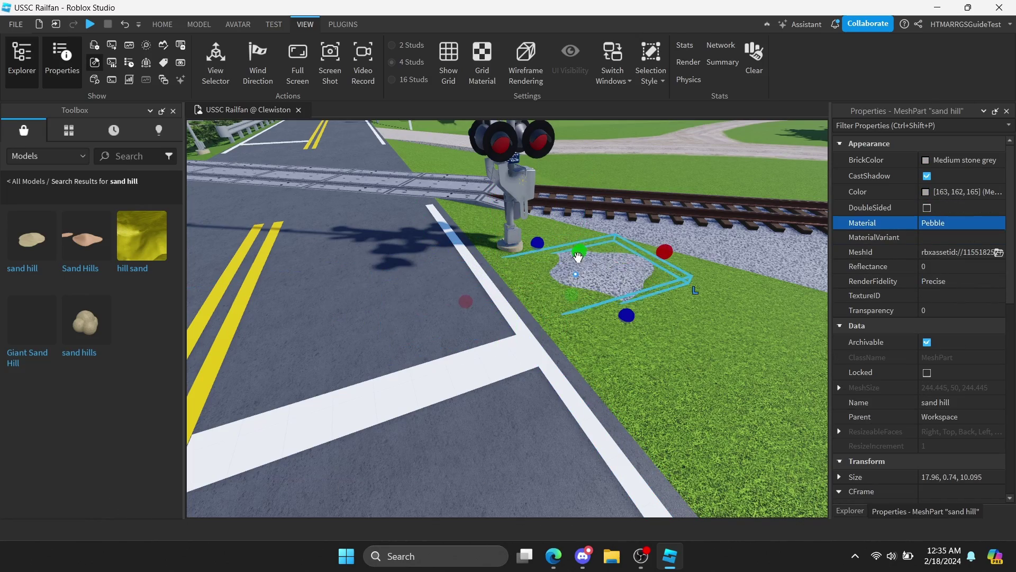
Scale the sand hill to 29.96 × 0.74 × 25.095 so it surrounds the gated signal's base beside the track
scroll(585, 228, up, 3)
right_drag(581, 227, 509, 258)
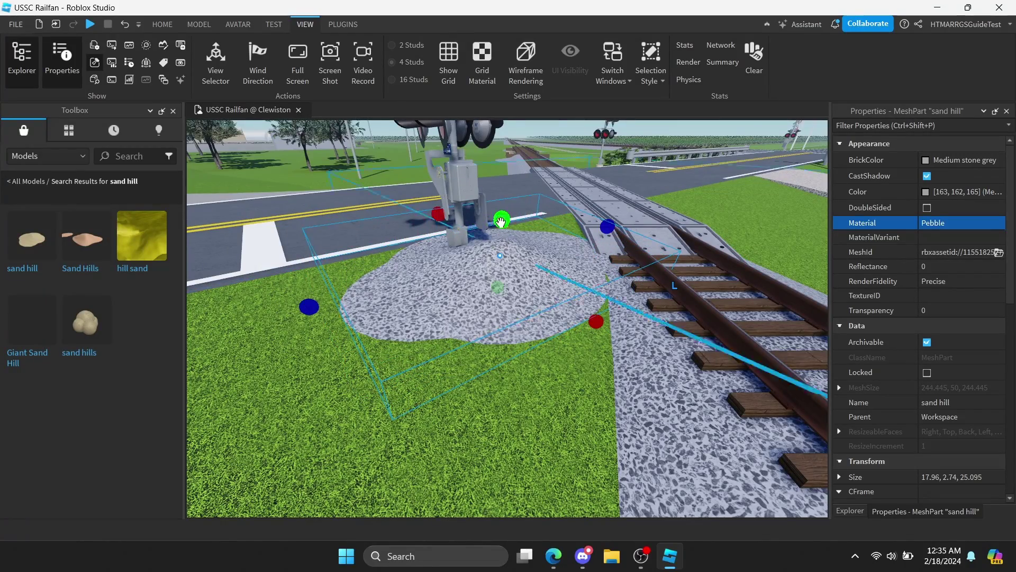
right_drag(502, 244, 666, 329)
drag(666, 328, 707, 347)
key(a)
key(e)
Turn off CanCollide and enable Anchored for the sand hill
scroll(956, 380, down, 6)
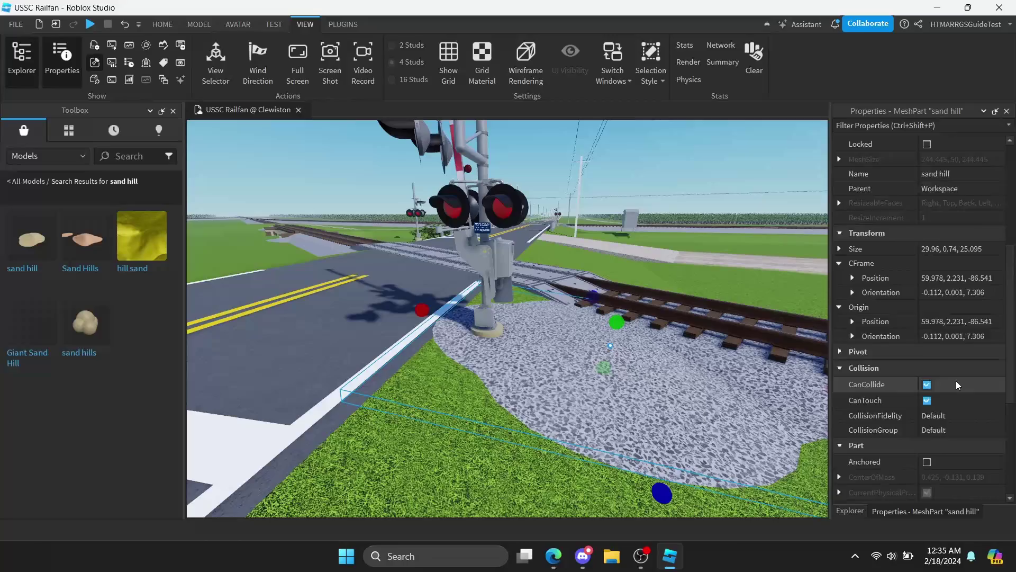
click(927, 339)
click(927, 432)
scroll(597, 317, up, 5)
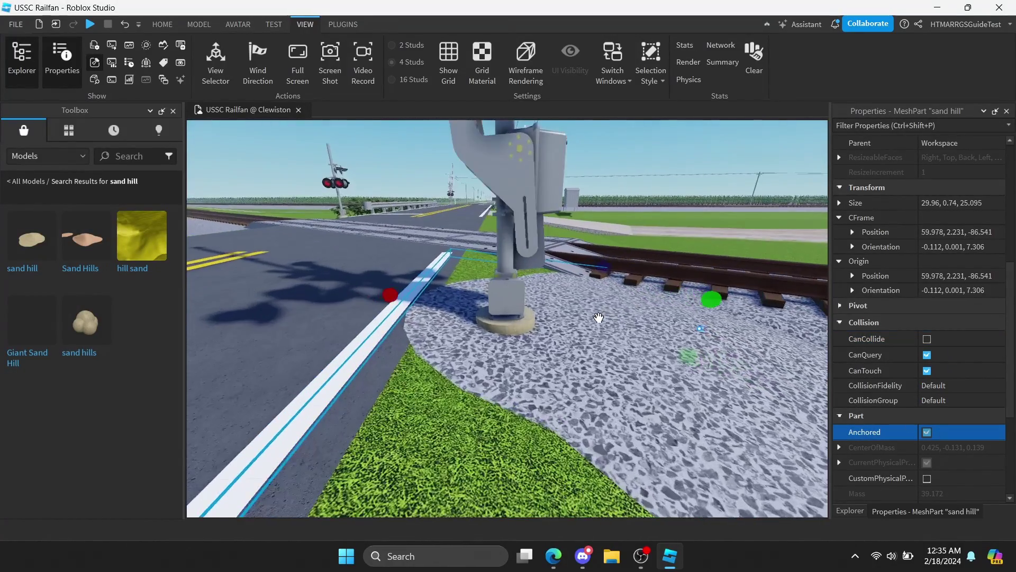
Move the second sand hill between the track and the opposite signal, to position 126.91, 3.02, 4.055
right_drag(598, 317, 607, 315)
scroll(607, 316, down, 4)
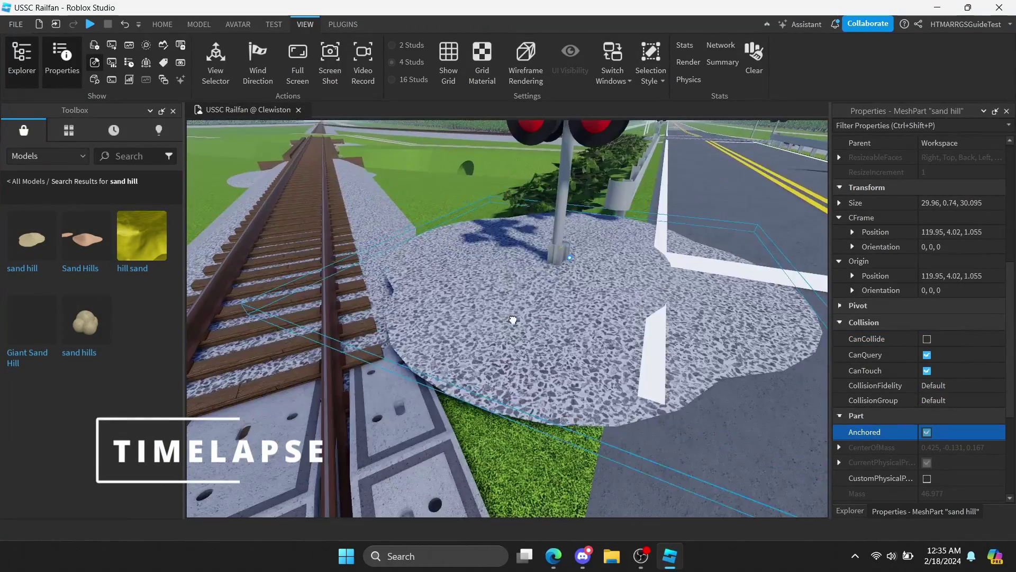
drag(513, 319, 612, 284)
right_drag(613, 284, 536, 228)
key(ctrl+4)
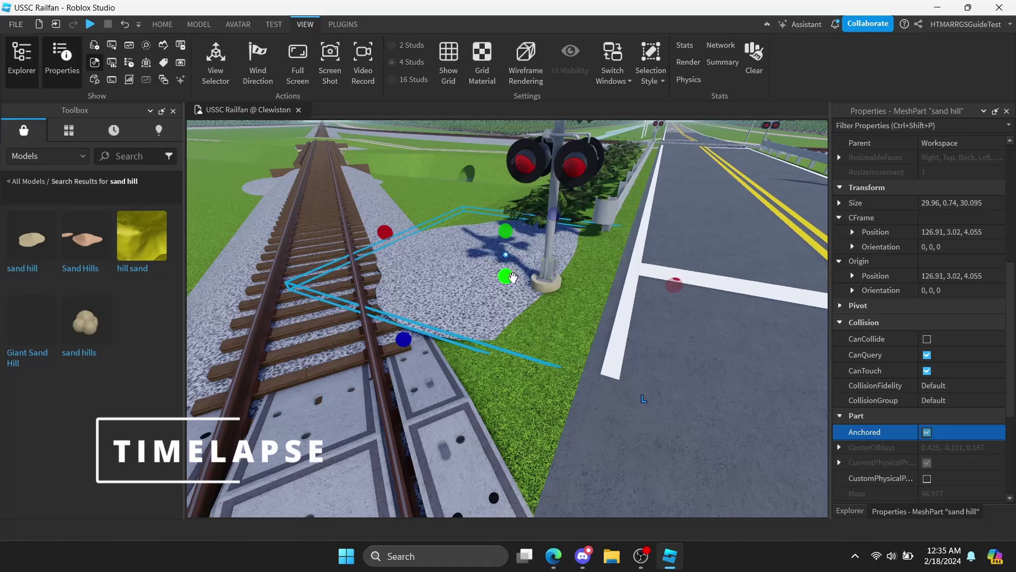
Scale the sand hill to 29.96 × 3.74 × 30.095 and shift it against the opposite signal's base beside the road
drag(620, 281, 647, 286)
drag(565, 302, 565, 288)
right_drag(566, 288, 467, 277)
key(ctrl+2)
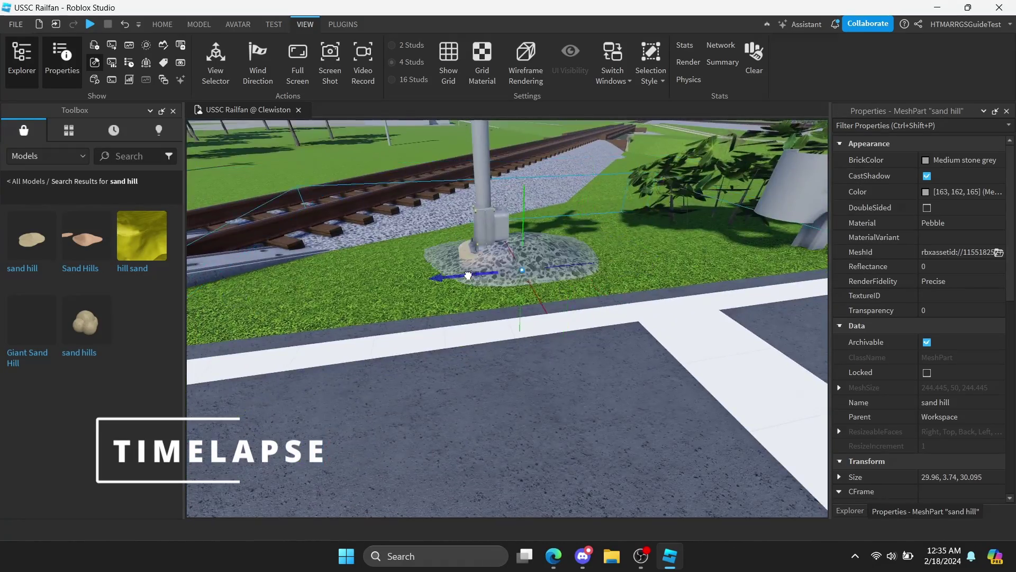
drag(467, 277, 411, 281)
right_drag(411, 280, 430, 295)
key(ctrl+4)
scroll(581, 259, down, 5)
Move a sand hill across to the signal with the railroad crossbuck beside the track
right_drag(582, 259, 738, 324)
key(ctrl+2)
drag(304, 304, 704, 319)
scroll(704, 319, up, 4)
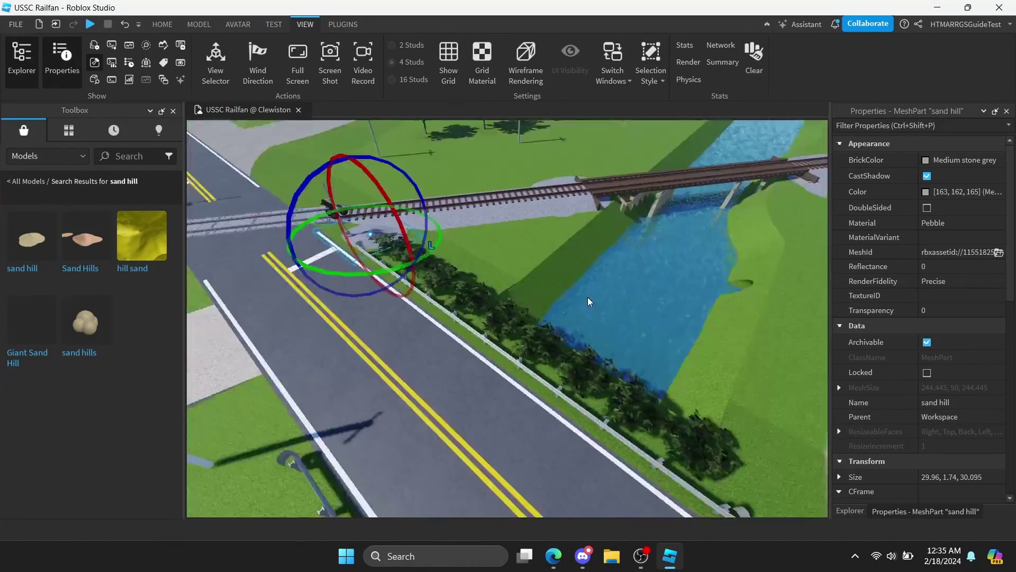
Scale the sand hill to 29.96 × 0.74 × 38.095 so it surrounds the crossbuck signal's base
key(ctrl+3)
drag(609, 268, 642, 263)
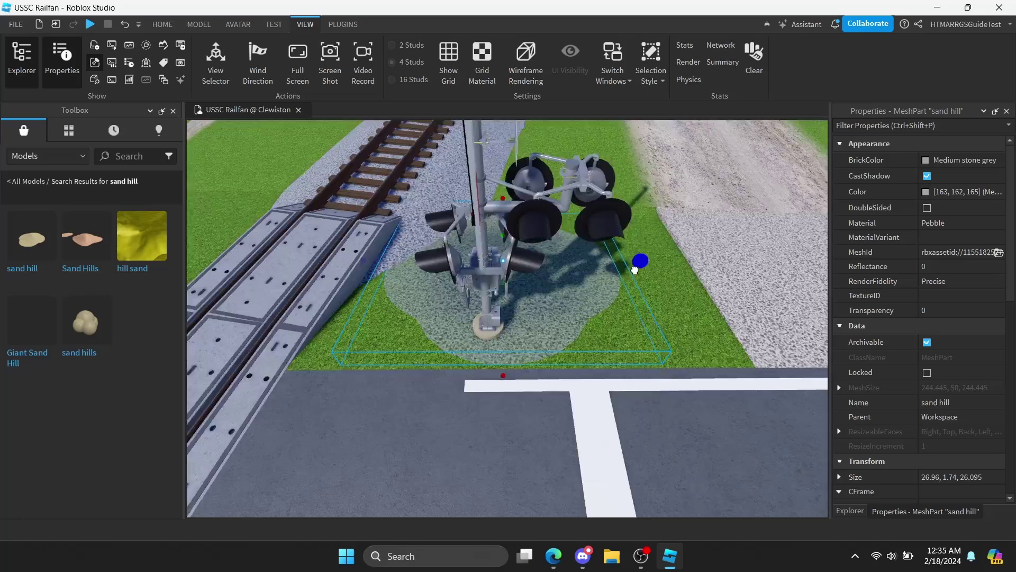
right_drag(642, 263, 524, 209)
drag(524, 209, 524, 197)
drag(626, 243, 626, 259)
scroll(626, 259, down, 4)
drag(724, 348, 731, 348)
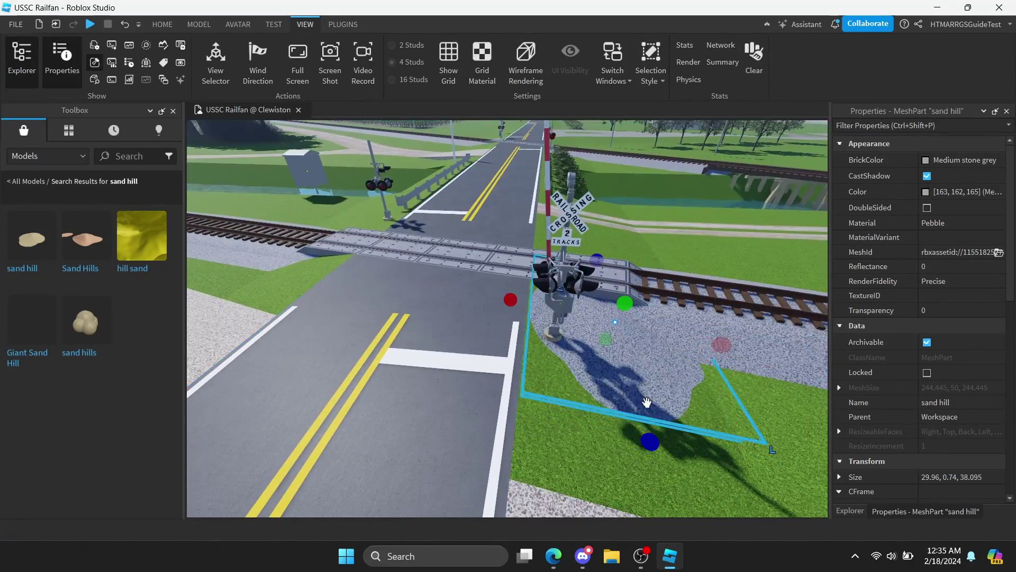
Rotate a sand hill of the same size and place it at the remaining signal beside the grade crossing
right_drag(646, 402, 585, 275)
key(ctrl+4)
drag(547, 154, 556, 164)
key(ctrl+2)
key(ctrl+1)
Set the move snap to 0.1 studs and fine-position the sand hill around the signal's base
click(199, 24)
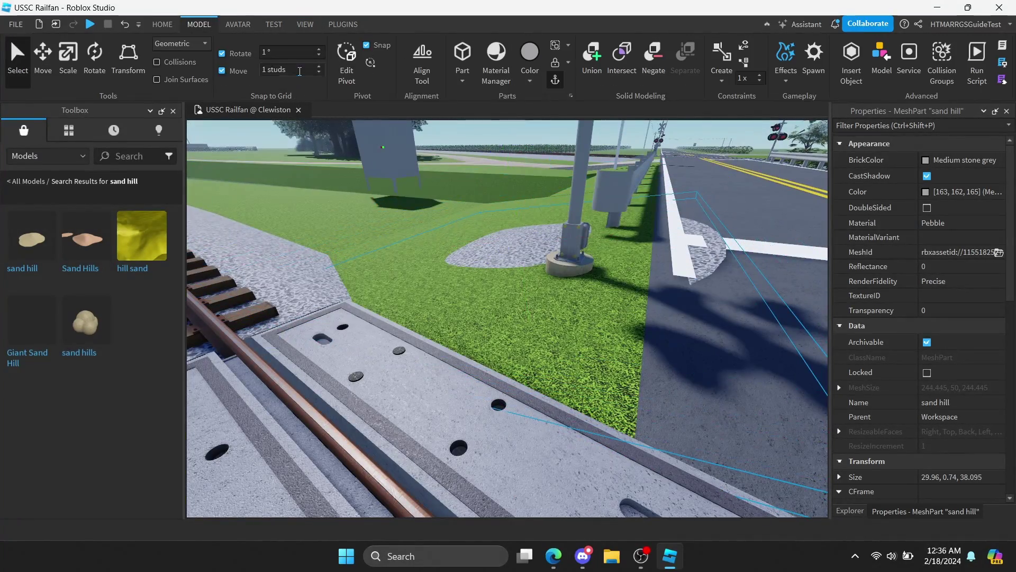
text(0.1)
right_drag(370, 173, 492, 173)
click(370, 173)
key(ctrl+2)
click(402, 248)
Reset the move snap to 1 stud and reduce the sand hill's X size to 26.96 to clear the road
text(1)
key(ctrl+3)
drag(609, 223, 550, 229)
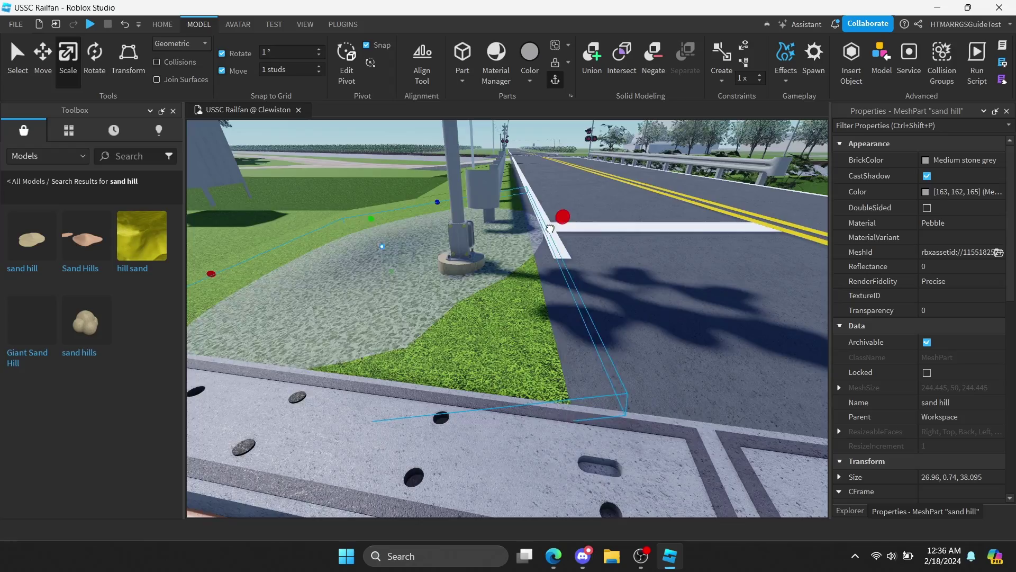
right_drag(551, 229, 411, 286)
drag(411, 285, 384, 288)
Place the ControlBox on the grass beside the track and set the rotation snap to 5°
right_drag(384, 288, 438, 227)
click(435, 224)
key(ctrl+v)
drag(535, 375, 569, 318)
right_drag(569, 317, 580, 373)
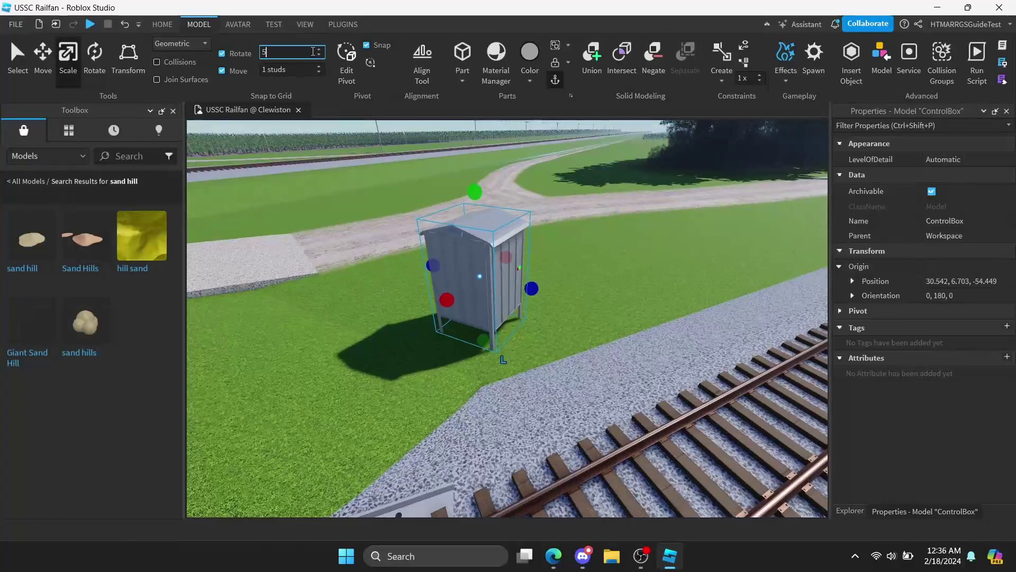
key(ctrl+4)
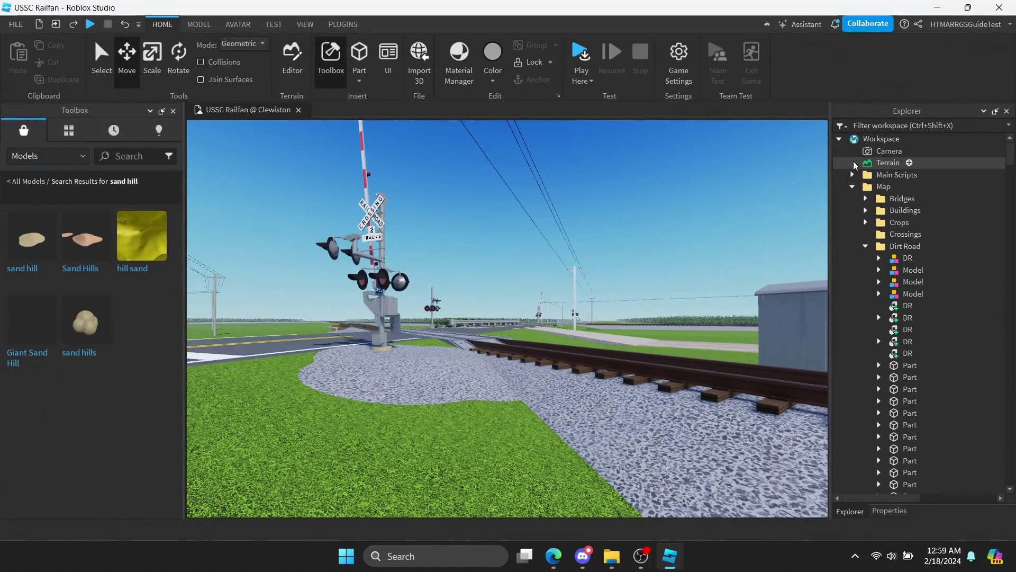
Add a folder to the Workspace and rename it Crossing
click(910, 139)
click(114, 103)
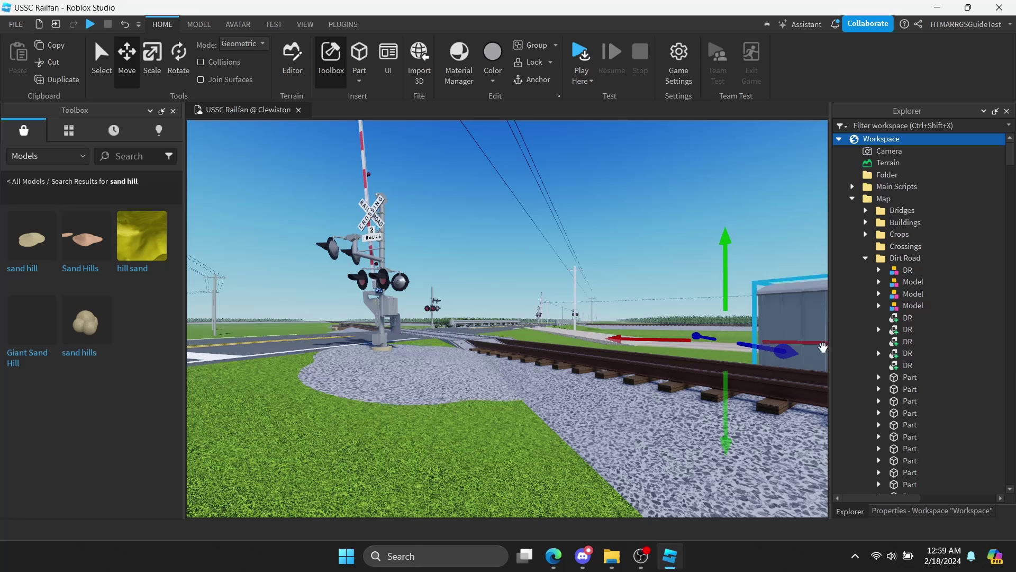
click(888, 175)
click(918, 511)
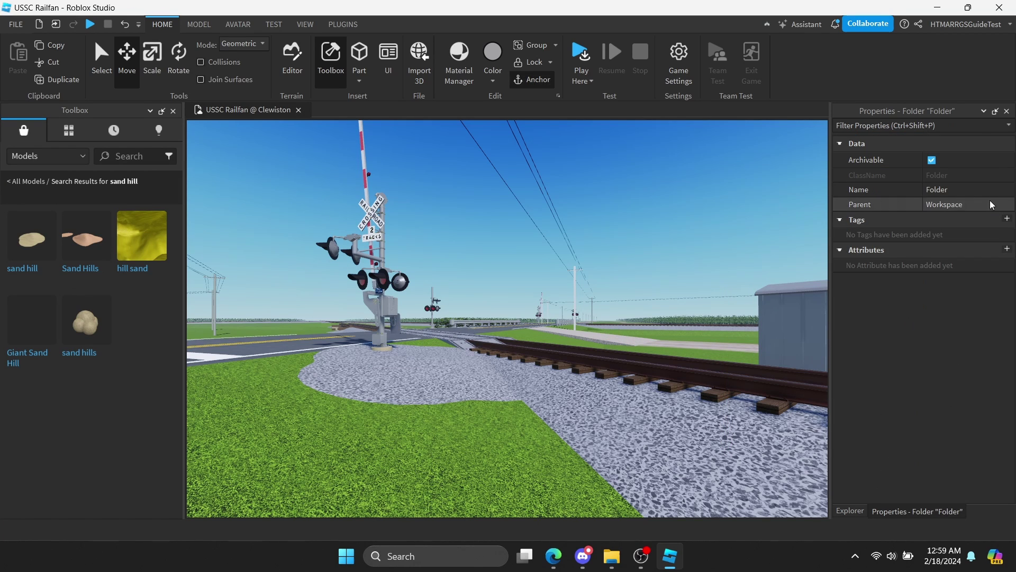
click(953, 190)
text(Crossing)
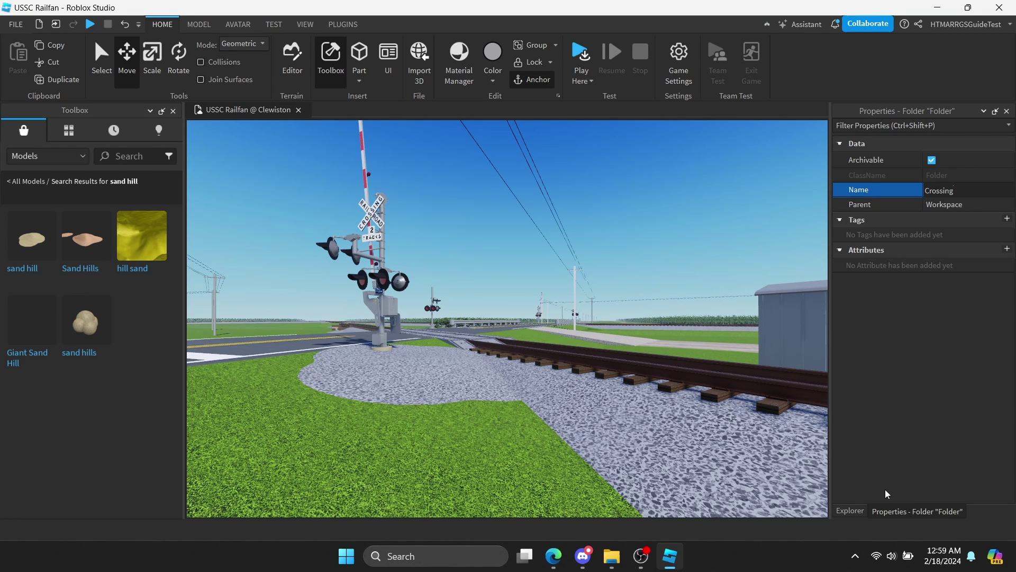
click(850, 511)
Select the ControlBox and the four Safetran_S-60 signals and set their parent to the Crossing folder
click(791, 320)
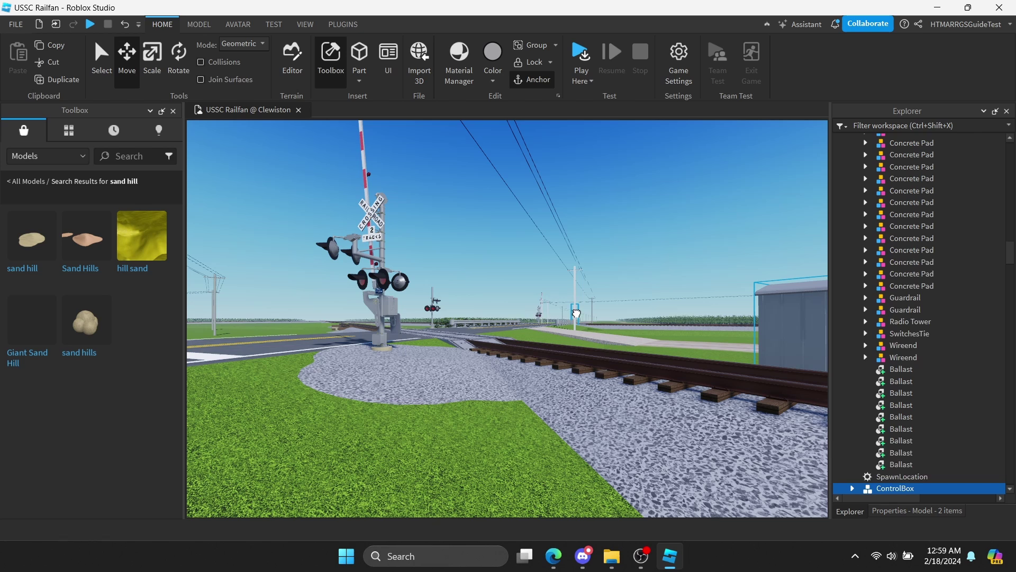
ctrl+click(576, 314)
key(ctrl+1)
ctrl+click(539, 312)
ctrl+click(433, 307)
ctrl+click(379, 301)
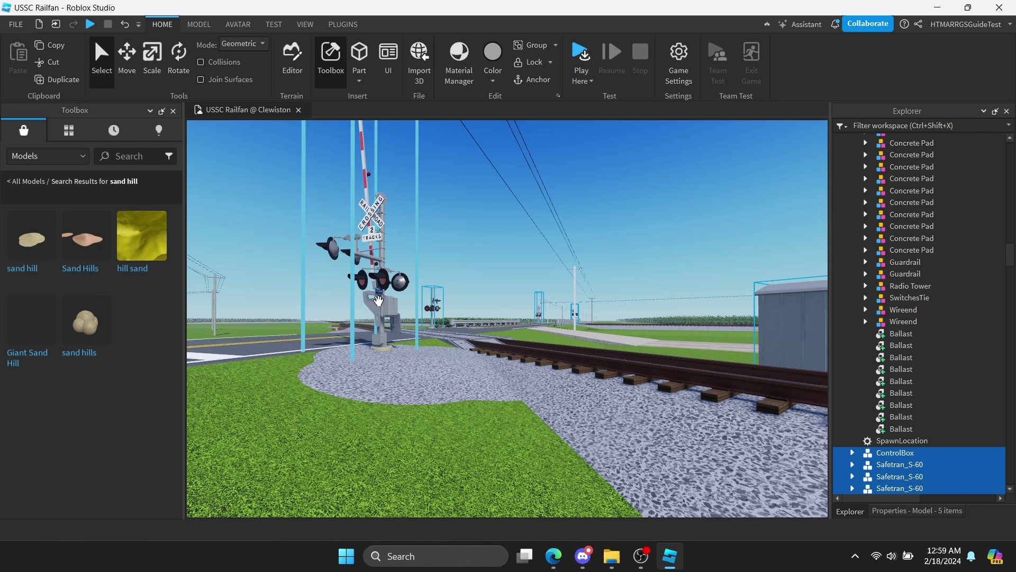
click(916, 511)
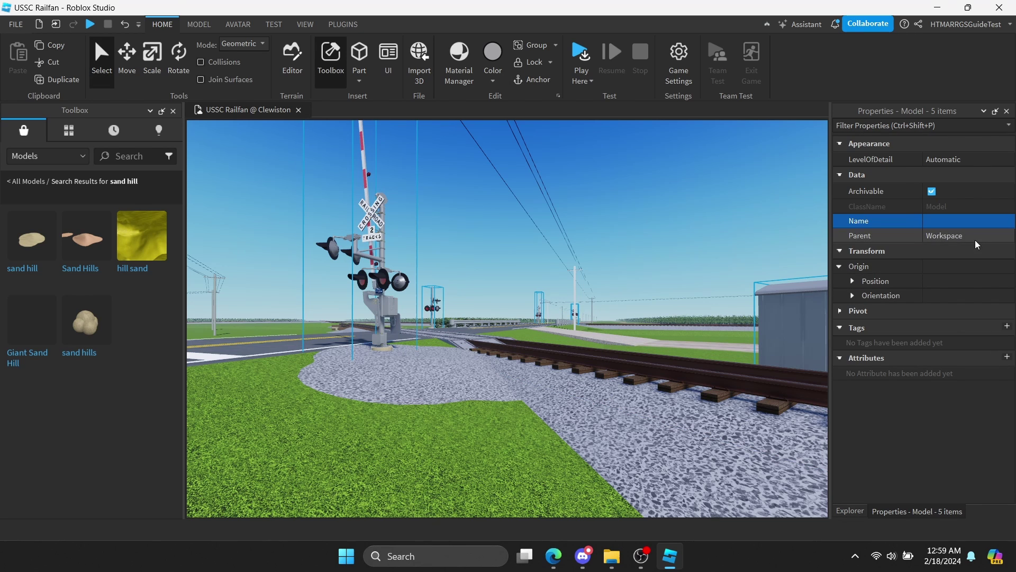
click(850, 511)
key(ctrl+2)
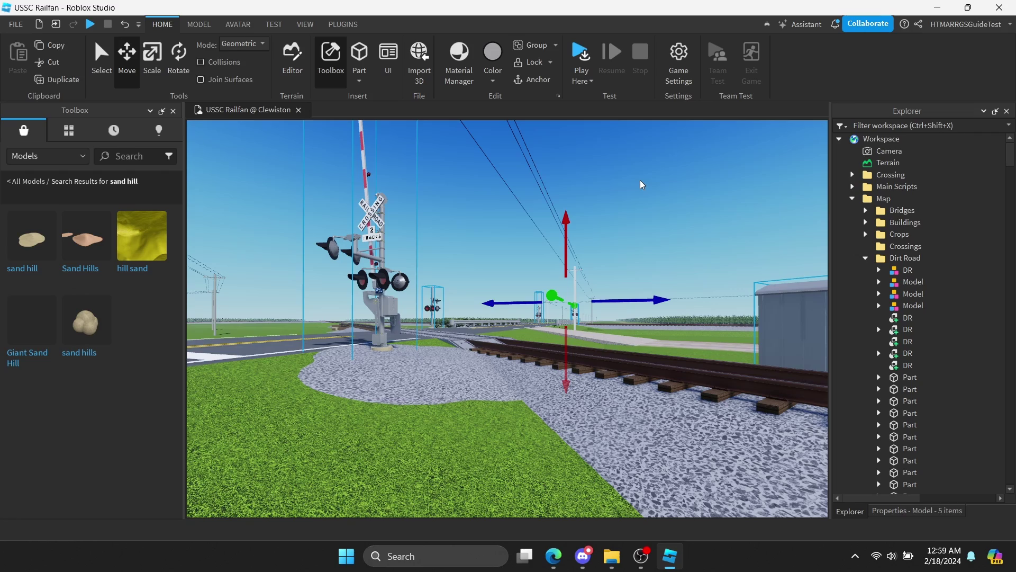
click(640, 185)
Playtest the place and walk up to the control box to check the crossing
key(d)
right_drag(640, 185, 639, 185)
key(w)
click(580, 55)
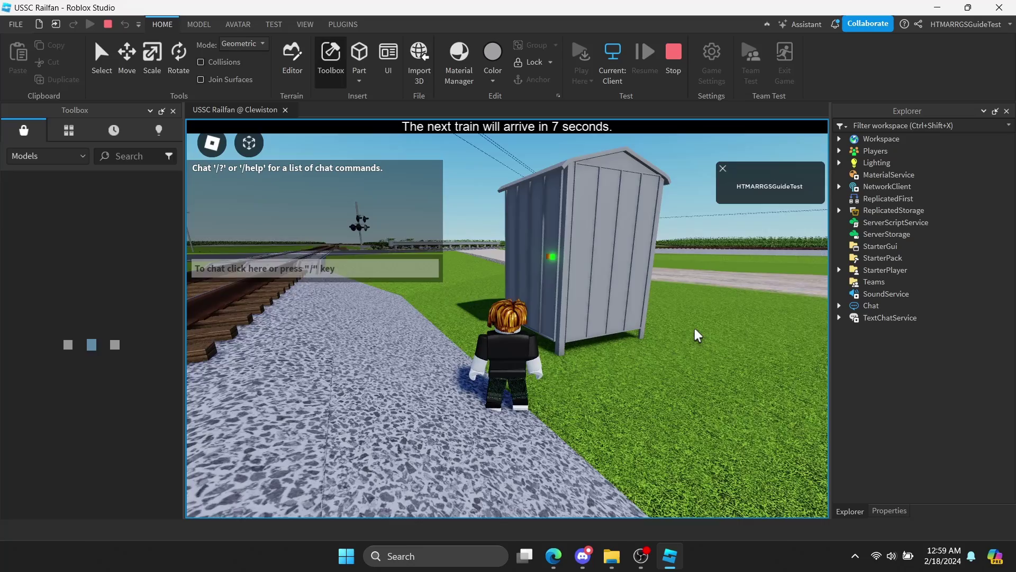
key(w)
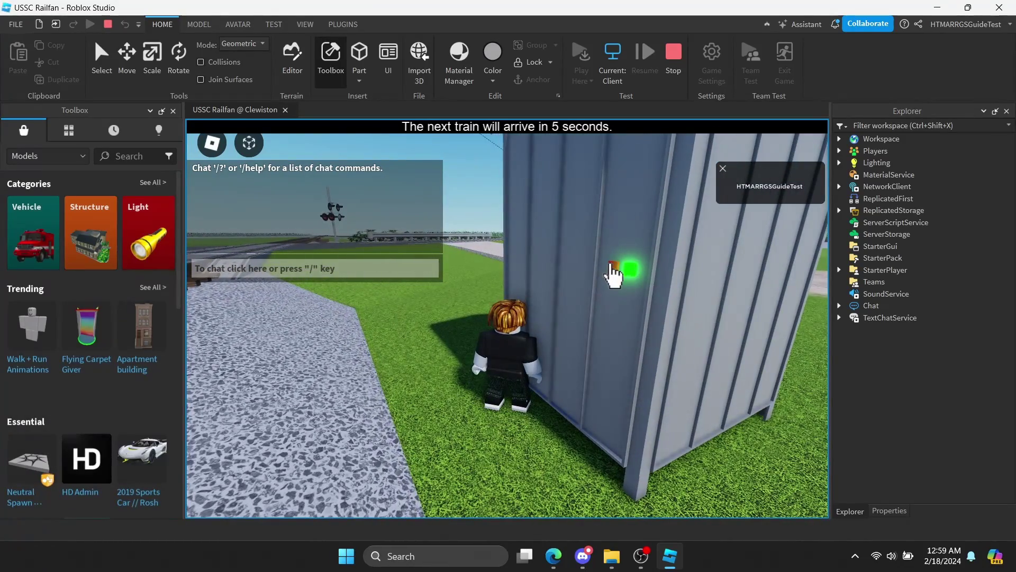
key(w)
right_drag(610, 264, 580, 279)
key(space)
key(a)
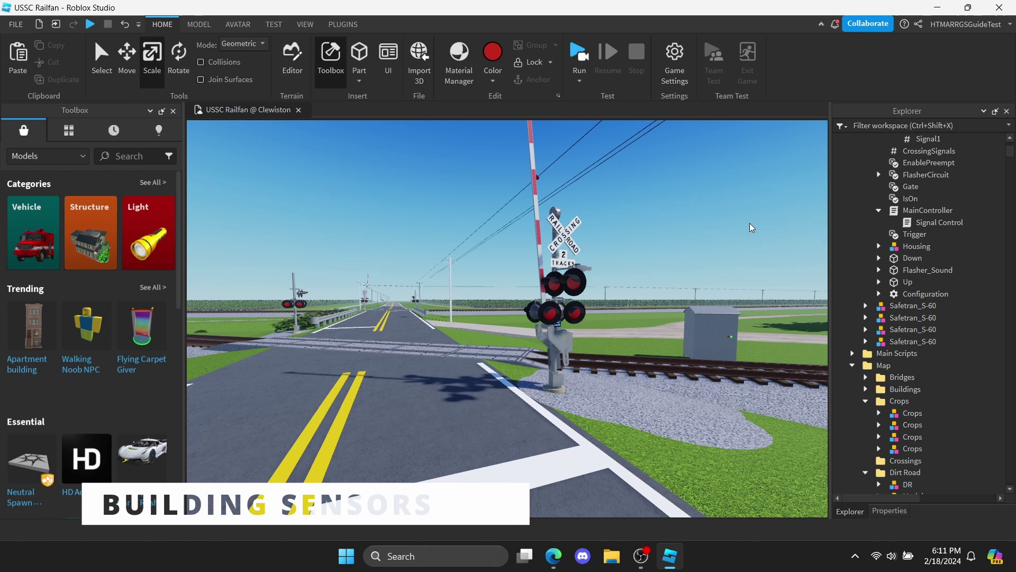
Insert a red block part and place it between the rails of the track
click(359, 53)
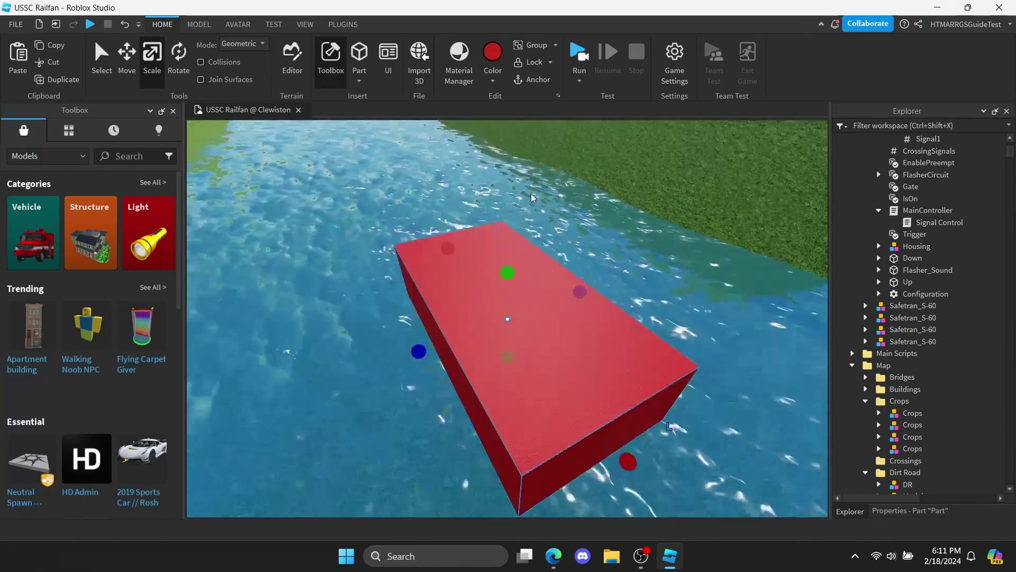
right_drag(532, 194, 577, 217)
scroll(532, 194, down, 3)
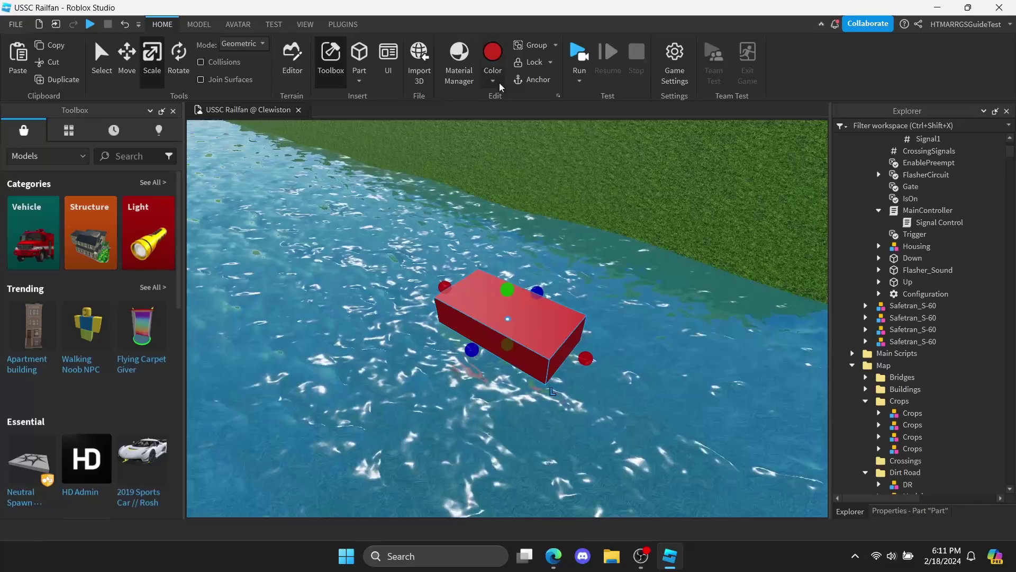
click(495, 81)
click(695, 200)
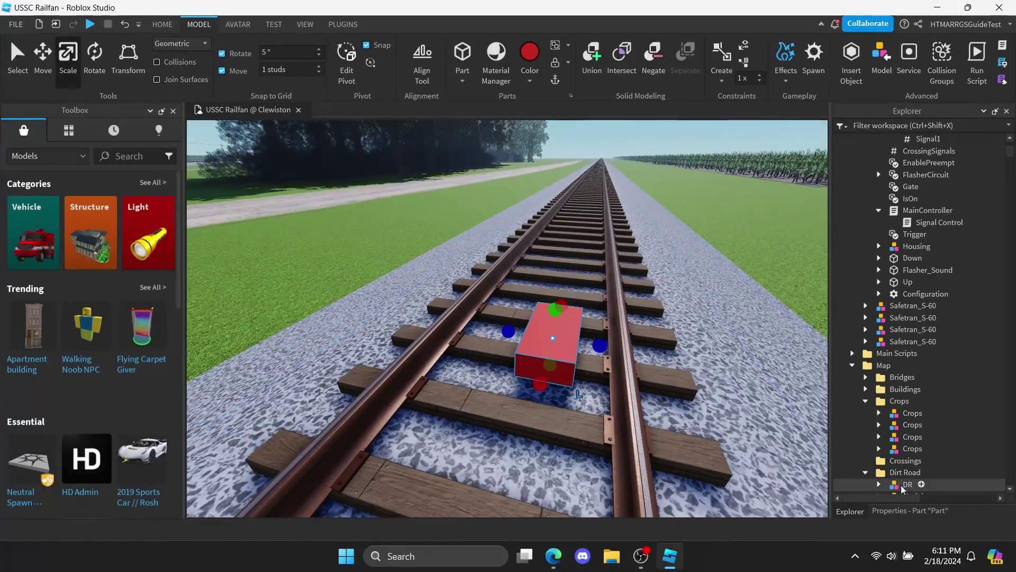
Rename the part Sensor, anchor it, and turn off CanCollide
click(910, 510)
scroll(953, 318, up, 5)
click(953, 328)
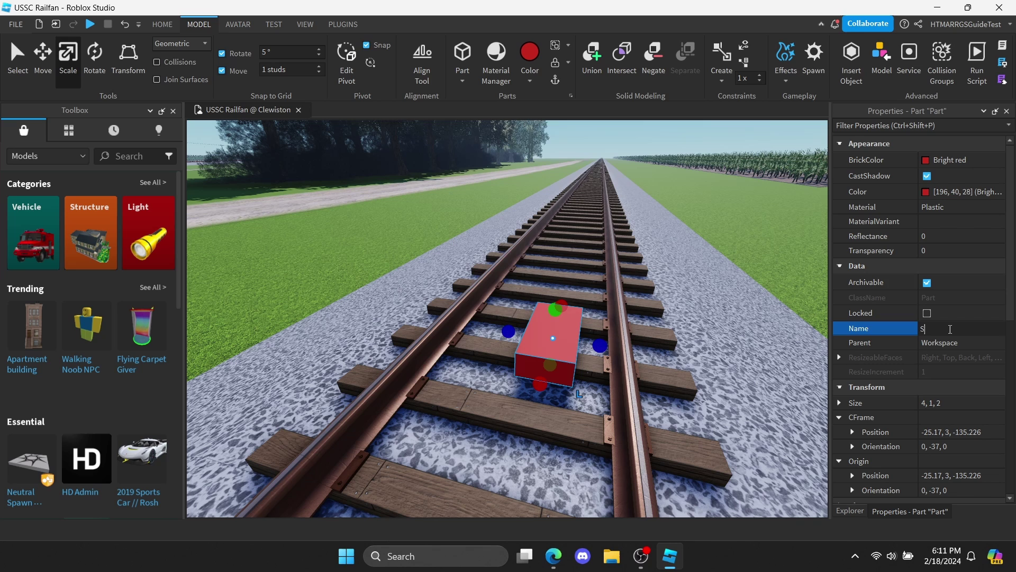
text(Sensor)
scroll(943, 356, down, 3)
scroll(941, 354, down, 2)
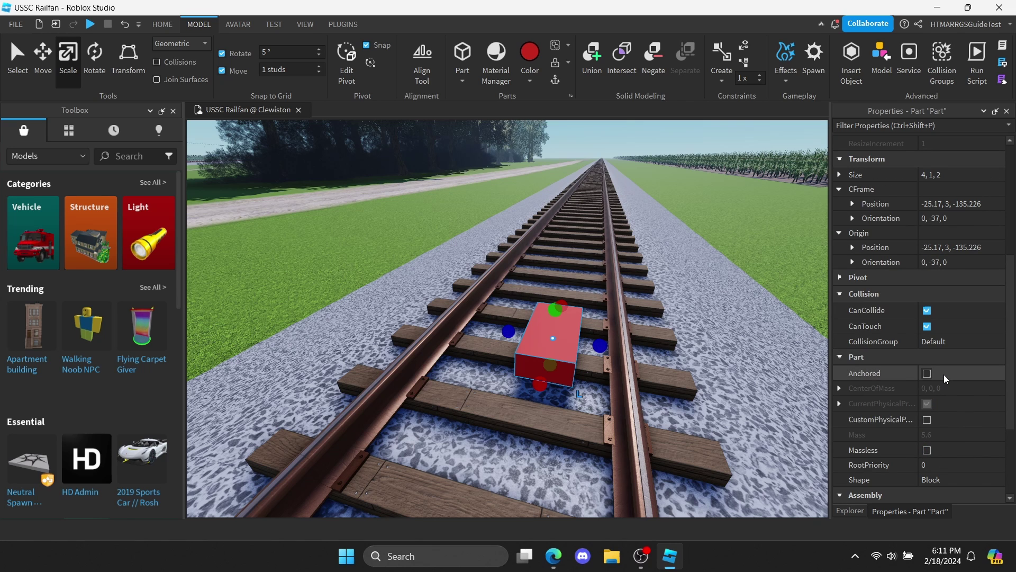
click(927, 373)
click(927, 311)
click(850, 510)
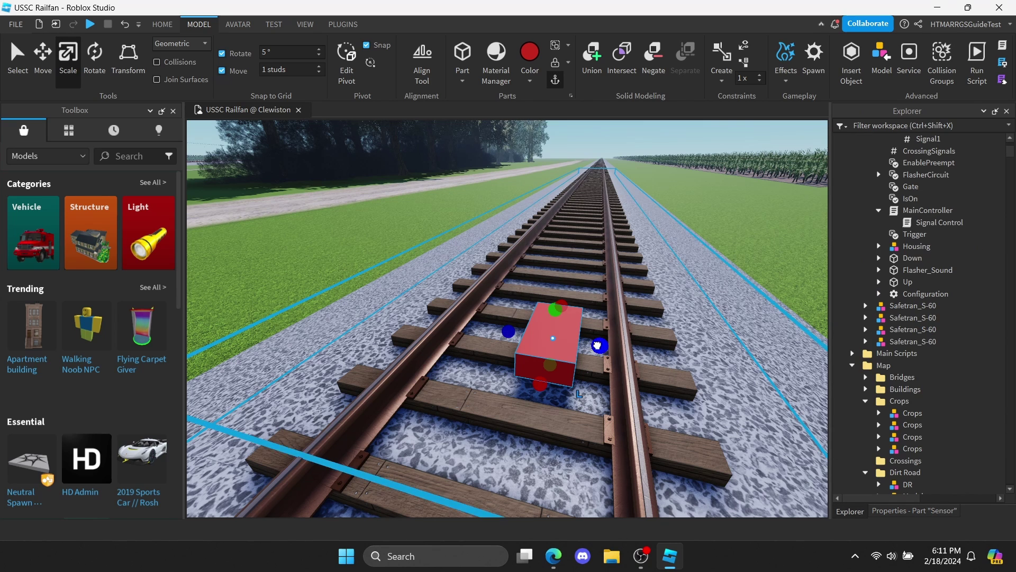
Scale the sensor to 787 × 3 × 6 so it covers the track's width and runs along the rails
drag(600, 345, 629, 349)
drag(511, 332, 439, 321)
drag(529, 309, 531, 263)
mouse_move(531, 263)
right_down()
mouse_move(535, 249)
mouse_move(515, 268)
right_up()
scroll(515, 268, down, 4)
drag(495, 273, 741, 195)
click(914, 511)
scroll(692, 397, down, 3)
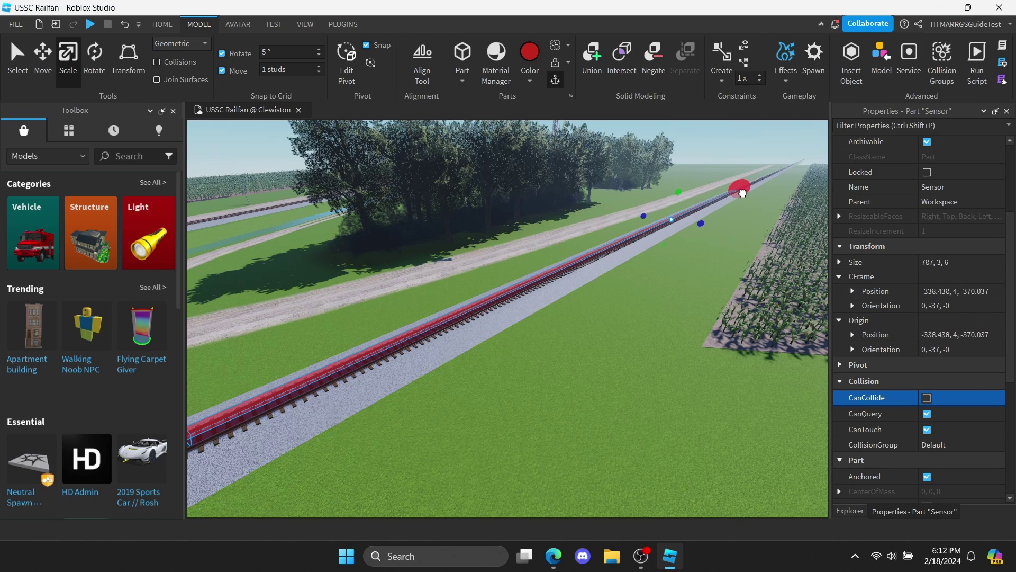
Move the sensor along the track away from the crossing to position -399.933, 4, -416.377
key(ctrl+2)
scroll(619, 260, up, 5)
scroll(618, 260, down, 3)
right_drag(619, 261, 649, 279)
mouse_move(647, 294)
mouse_down()
mouse_move(690, 281)
mouse_move(663, 290)
mouse_up()
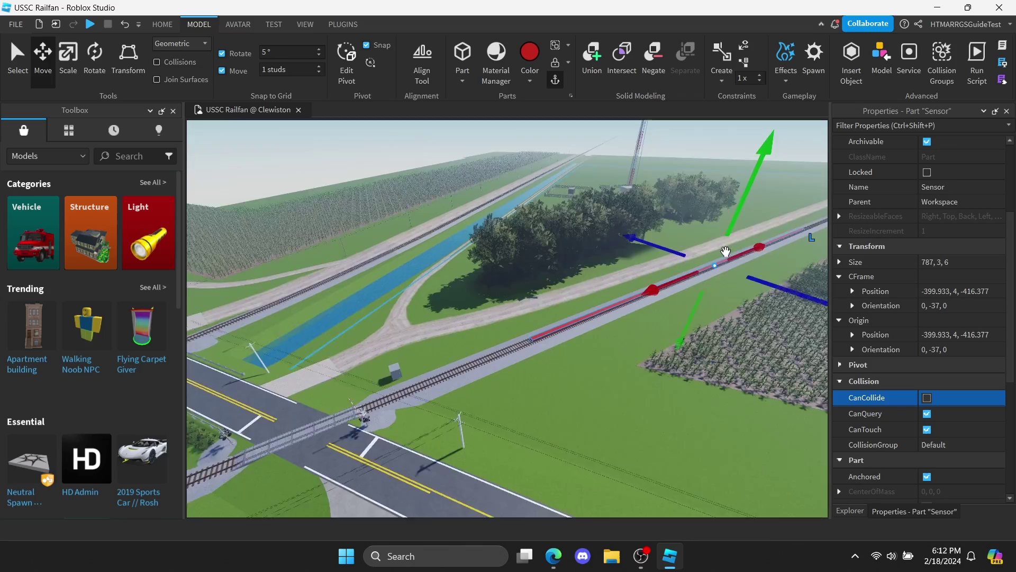
Place a second sensor on the same track on the opposite side of the road crossing
scroll(726, 252, up, 3)
right_drag(726, 252, 763, 255)
click(860, 511)
scroll(625, 263, up, 2)
drag(630, 260, 432, 259)
right_drag(624, 263, 432, 260)
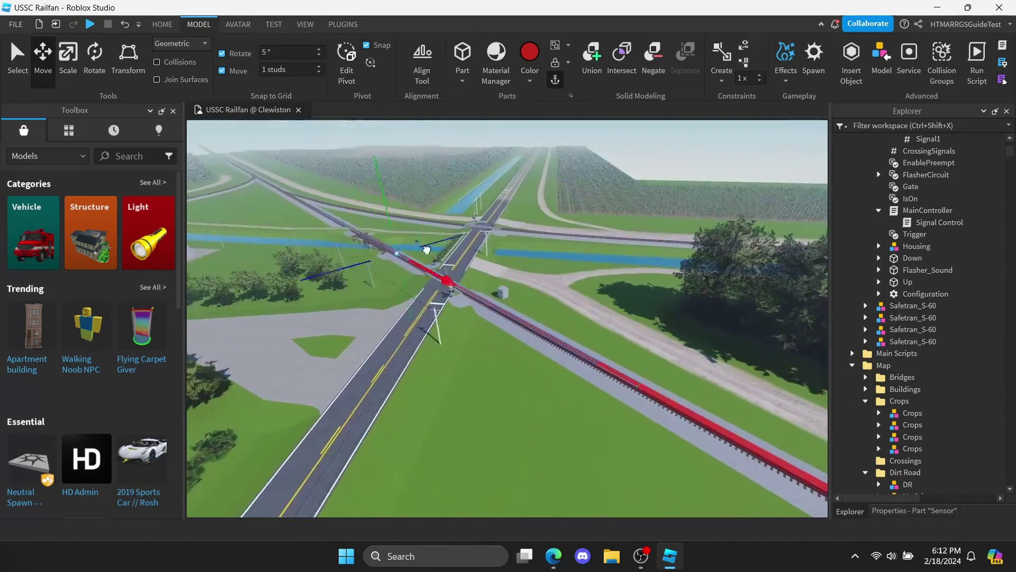
drag(431, 259, 347, 225)
right_drag(347, 225, 560, 299)
Select both sensors and set their parent to the Crossing folder
ctrl+click(560, 300)
click(926, 511)
click(942, 201)
click(850, 511)
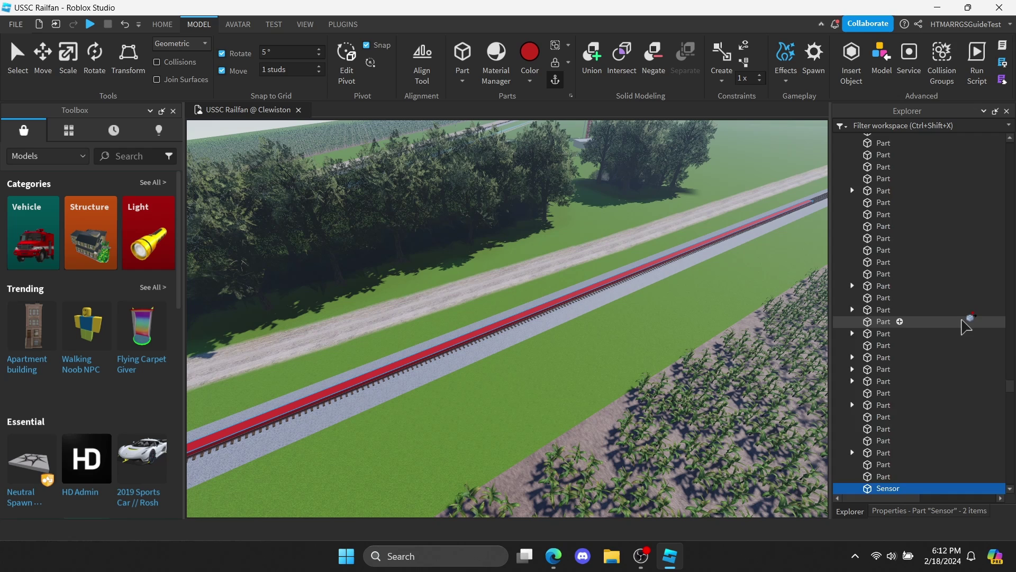
scroll(903, 297, up, 15)
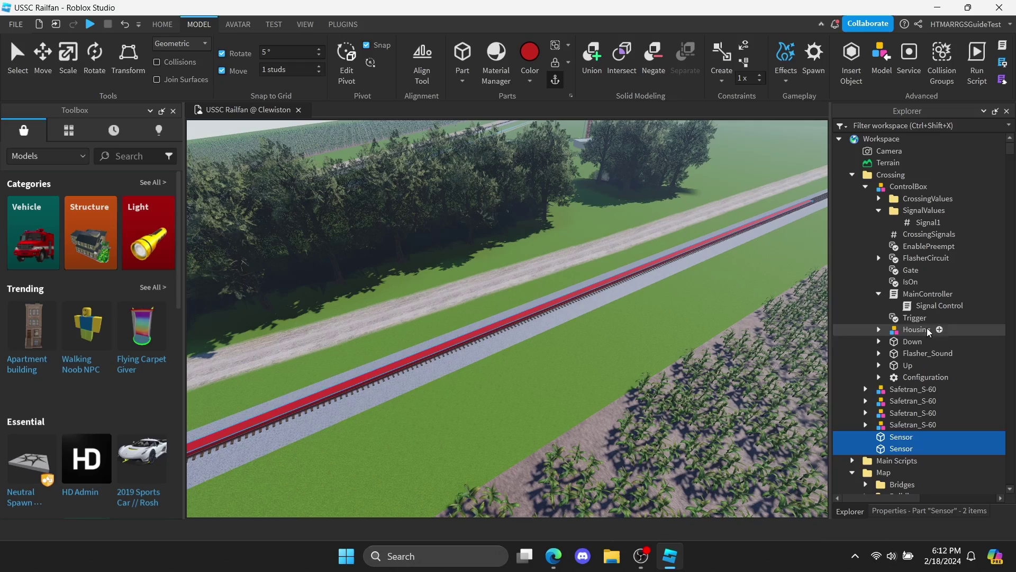
Move both sensors from the Crossing folder into the ControlBox model
drag(922, 437, 910, 187)
key(w)
right_drag(700, 327, 694, 288)
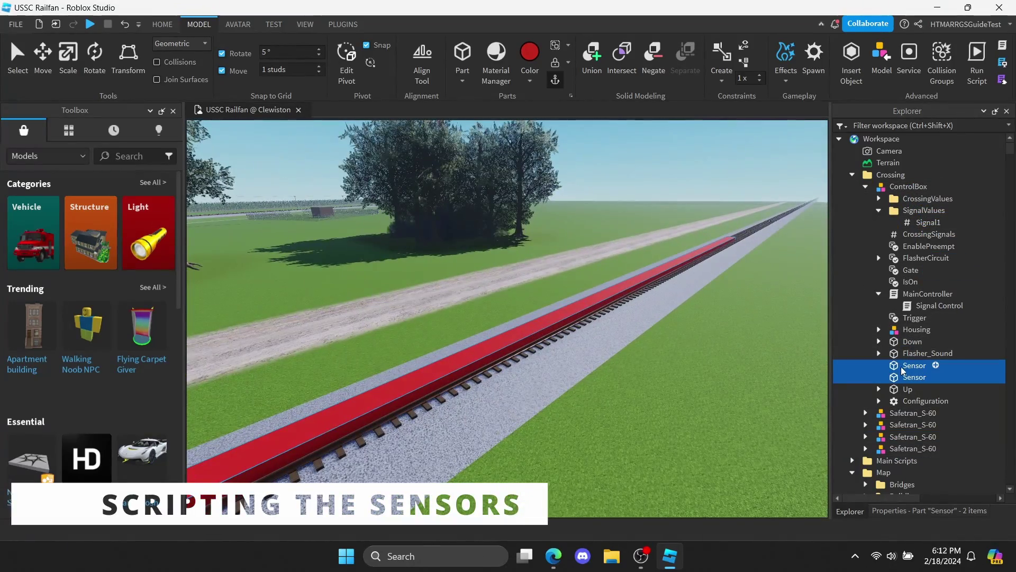
Add a Script to the second Sensor in the ControlBox
click(924, 367)
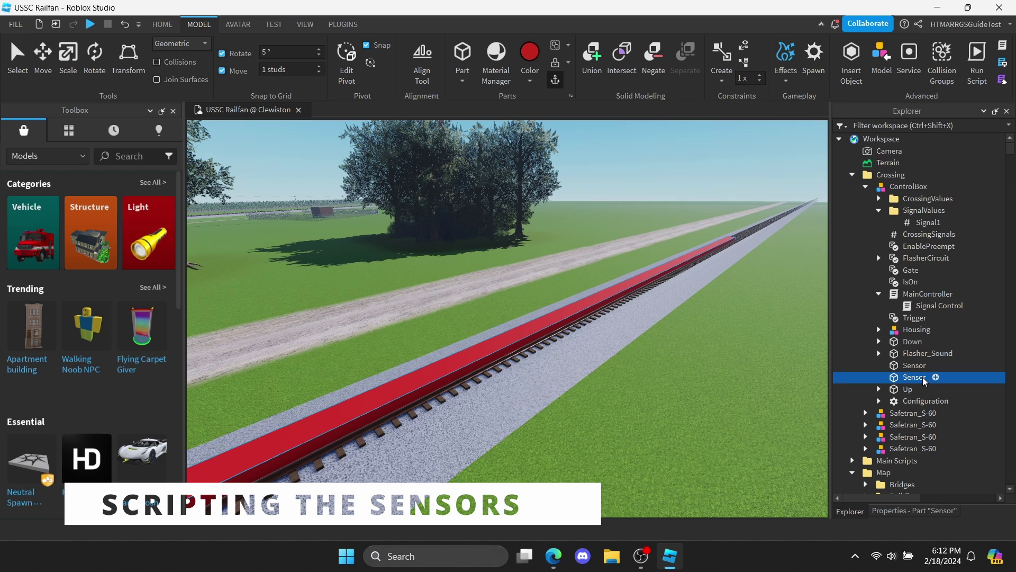
click(936, 366)
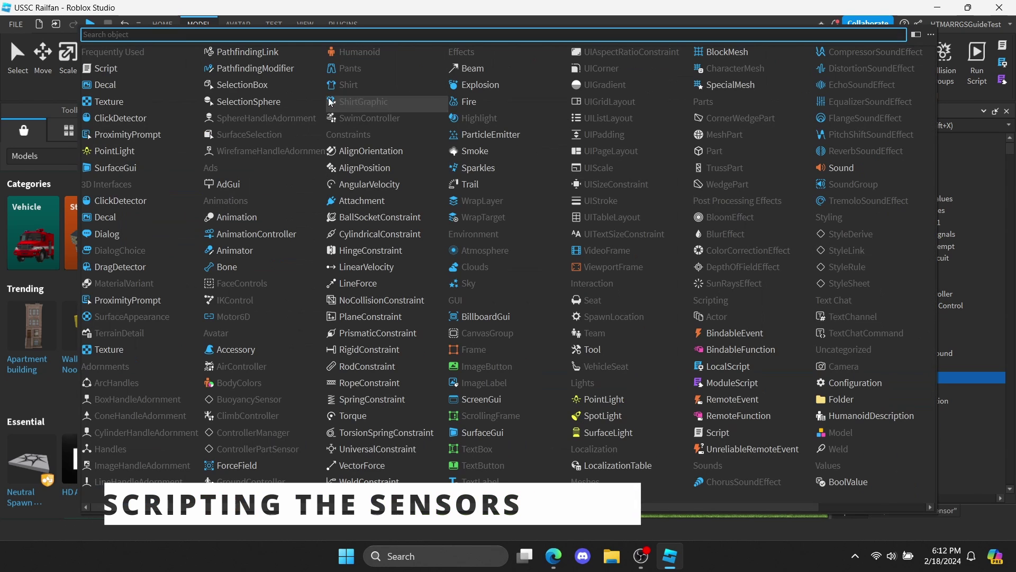
click(100, 69)
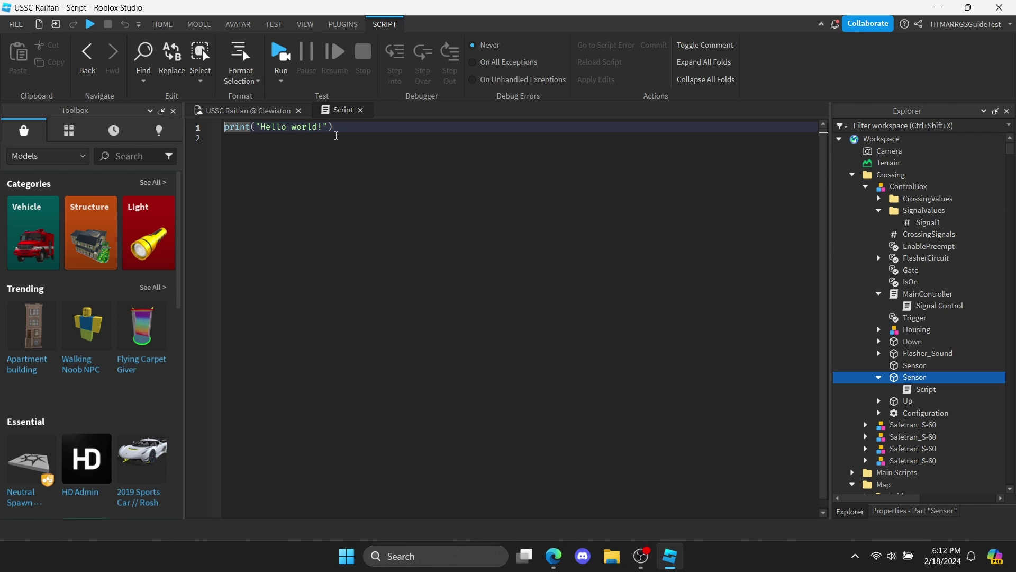
Replace the script's default code with local sensor = script.Parent and, on the second line, local part = "GliderA"
click(334, 127)
key(ctrl+a)
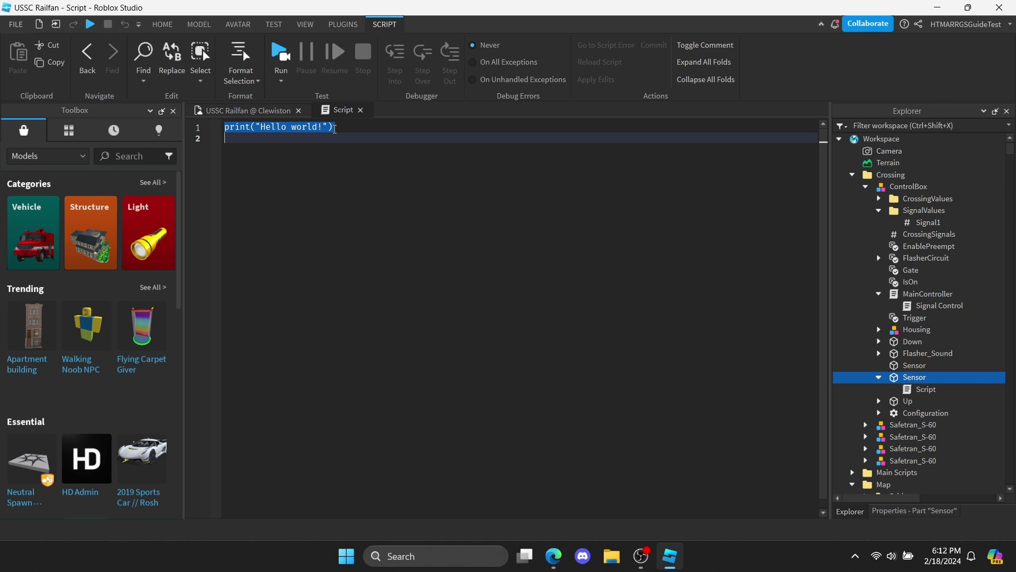
text(local sensor)
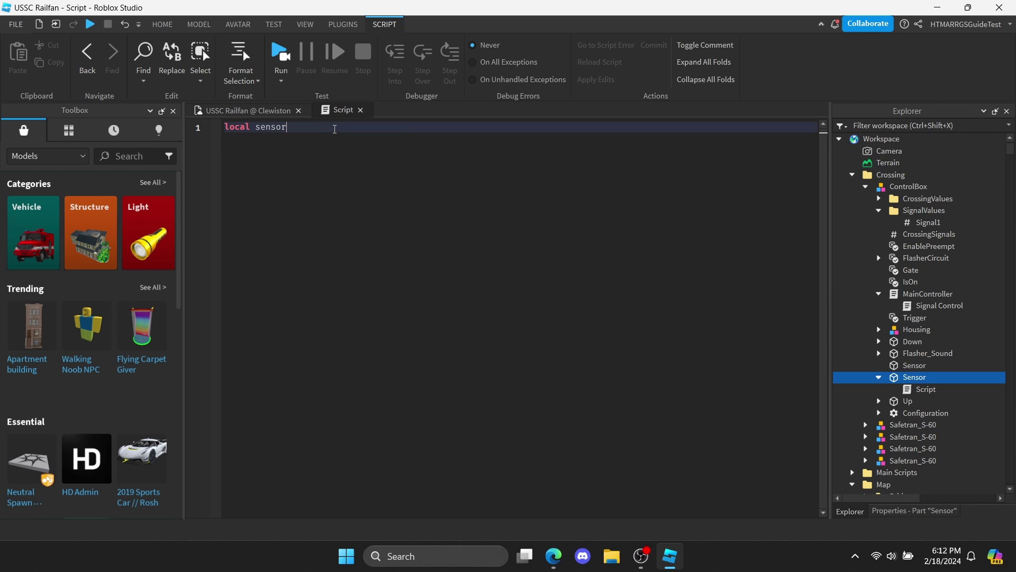
text( = script.)
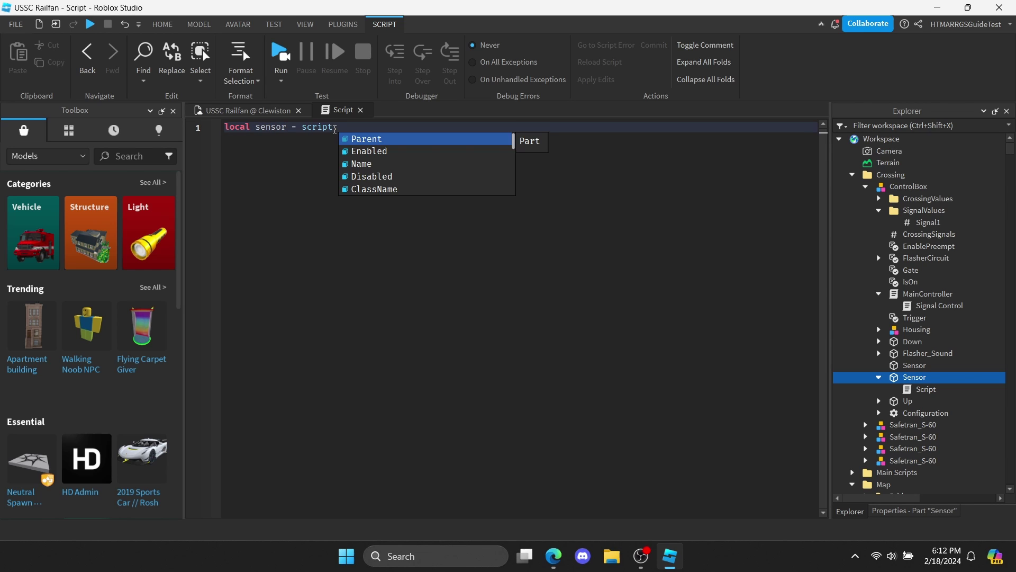
key(Tab)
key(Return)
text(local psr)
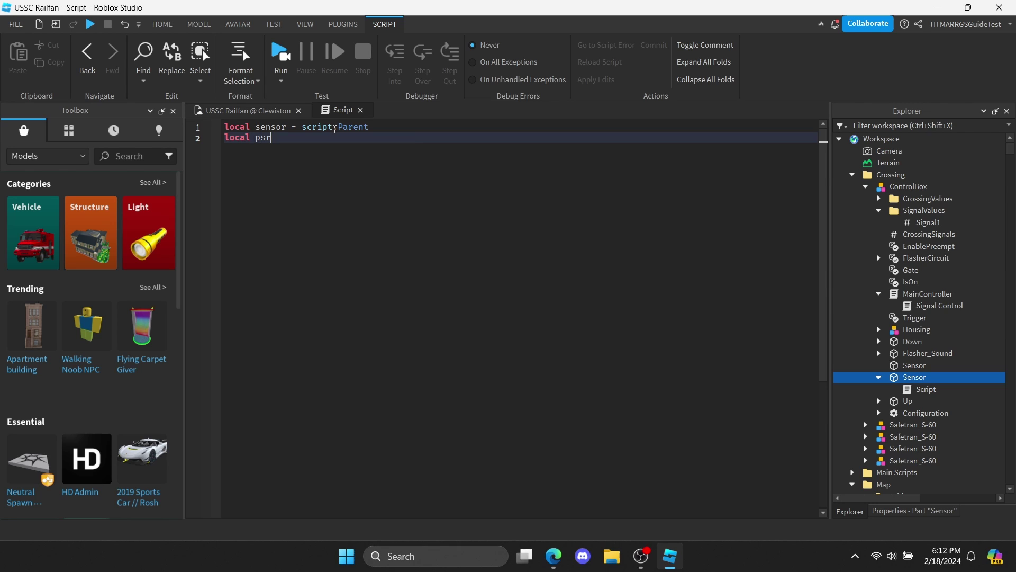
key(BackSpace)
key(BackSpace)
text(art = "GliderA)
Find every part named Glider in the game and rename them all GliderA
click(268, 109)
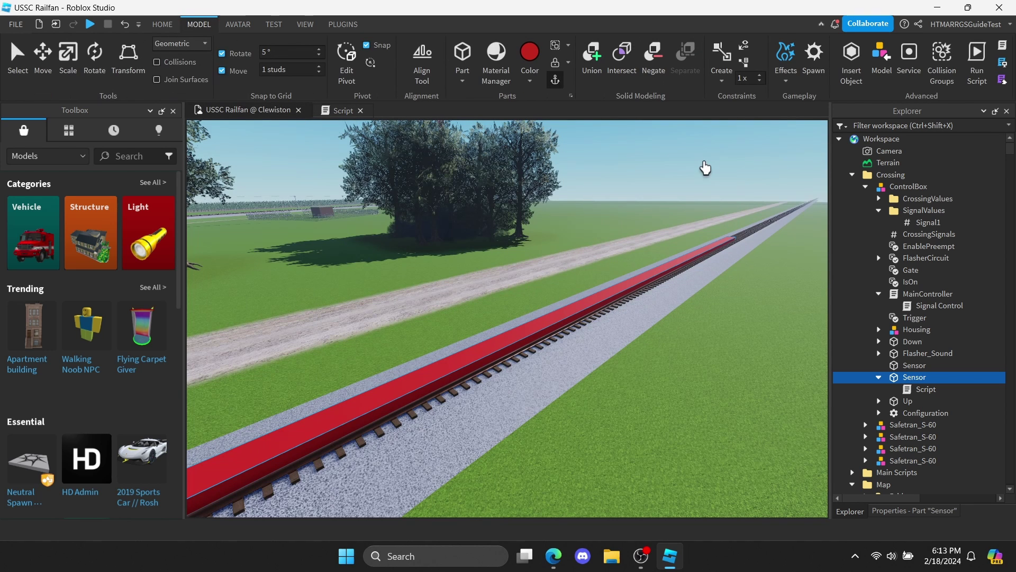
click(913, 126)
text(glider)
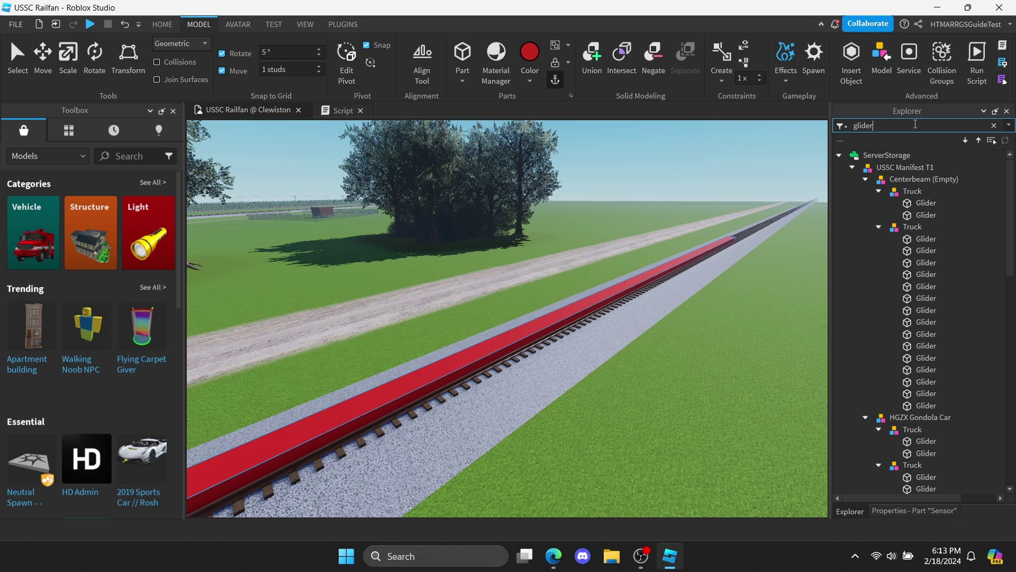
click(934, 208)
scroll(931, 254, down, 17)
shift+click(903, 489)
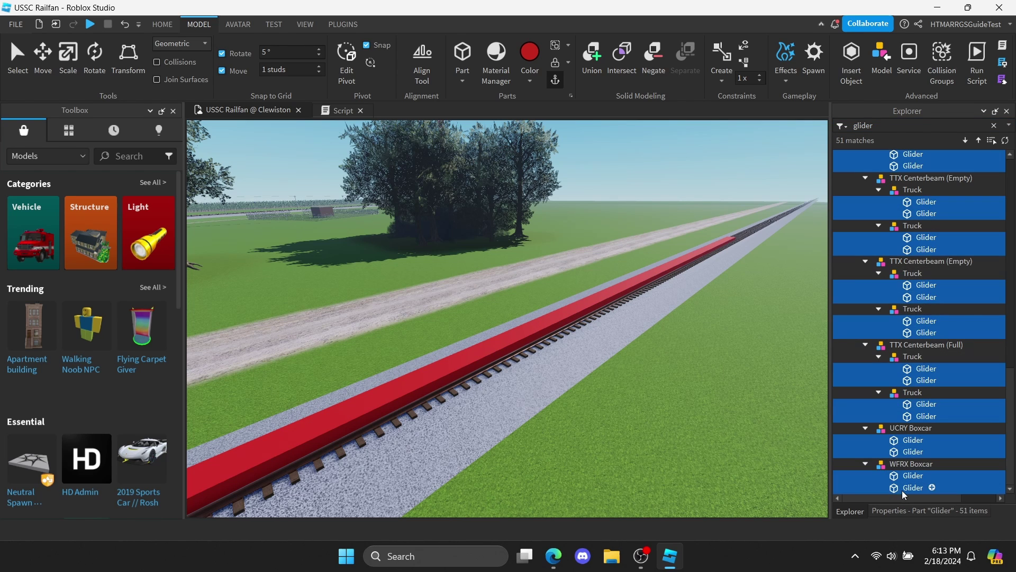
click(906, 509)
click(953, 187)
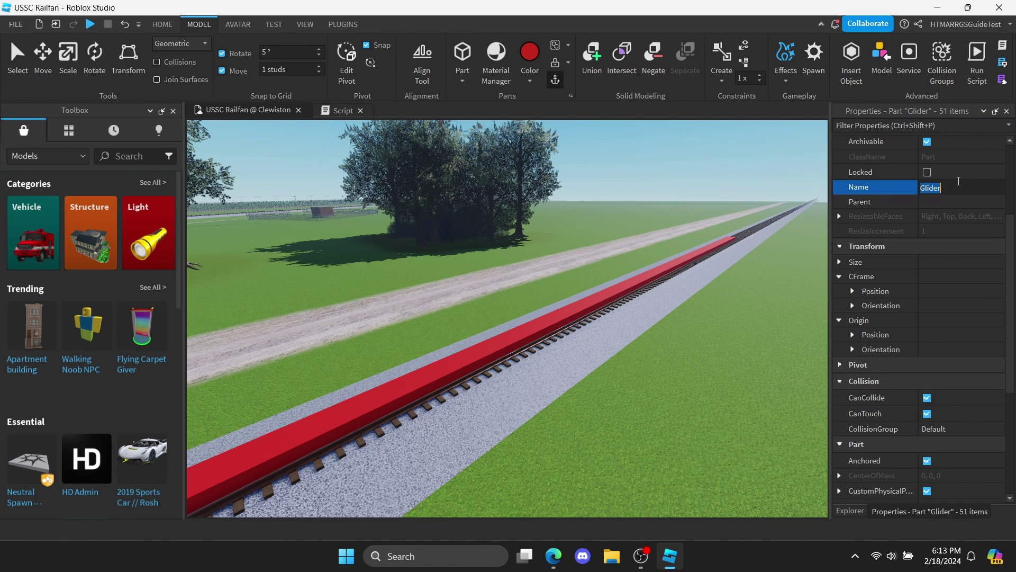
text(A)
Return to the sensor's script and clear the object search filter
click(850, 510)
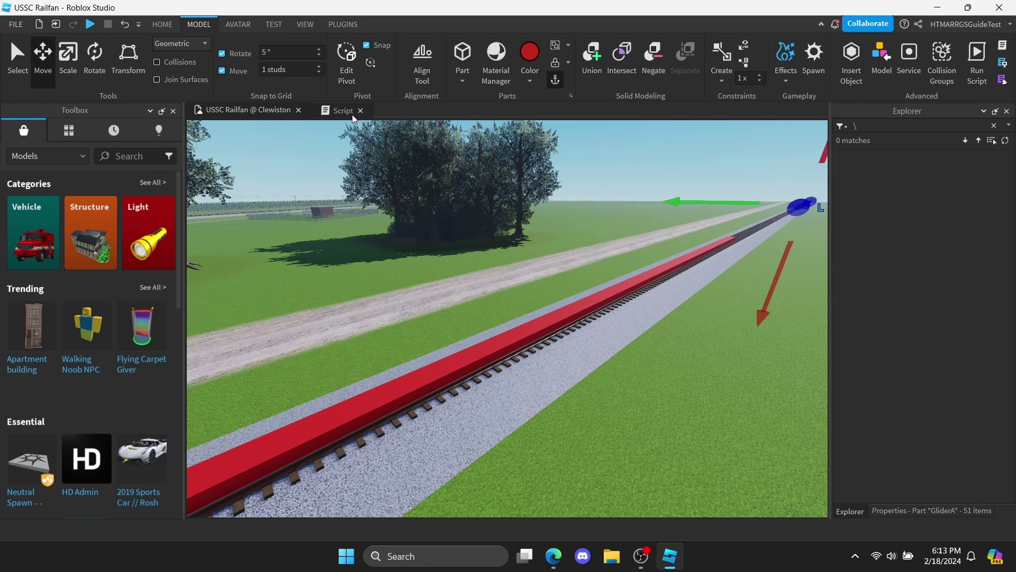
click(349, 114)
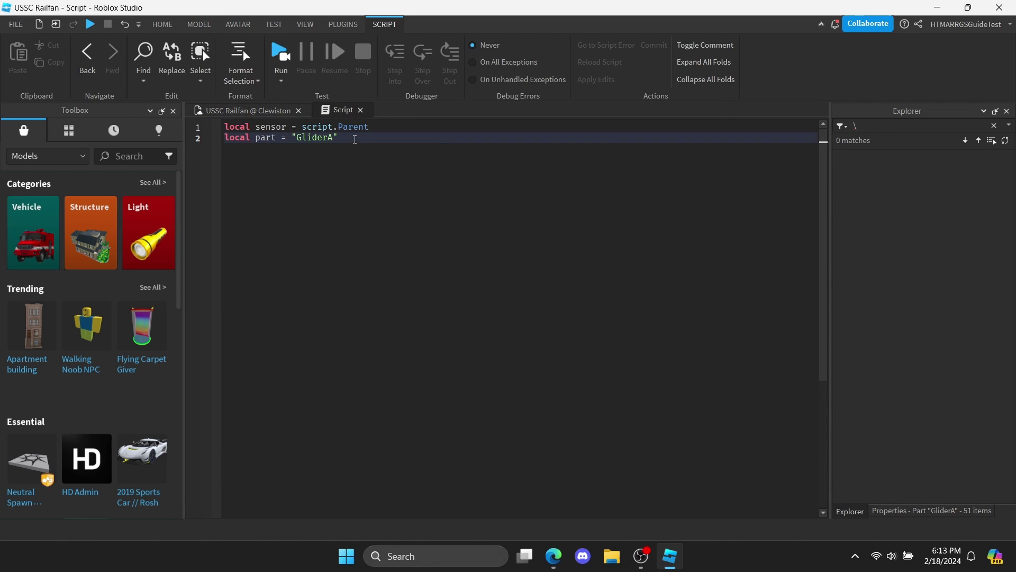
click(993, 126)
click(891, 166)
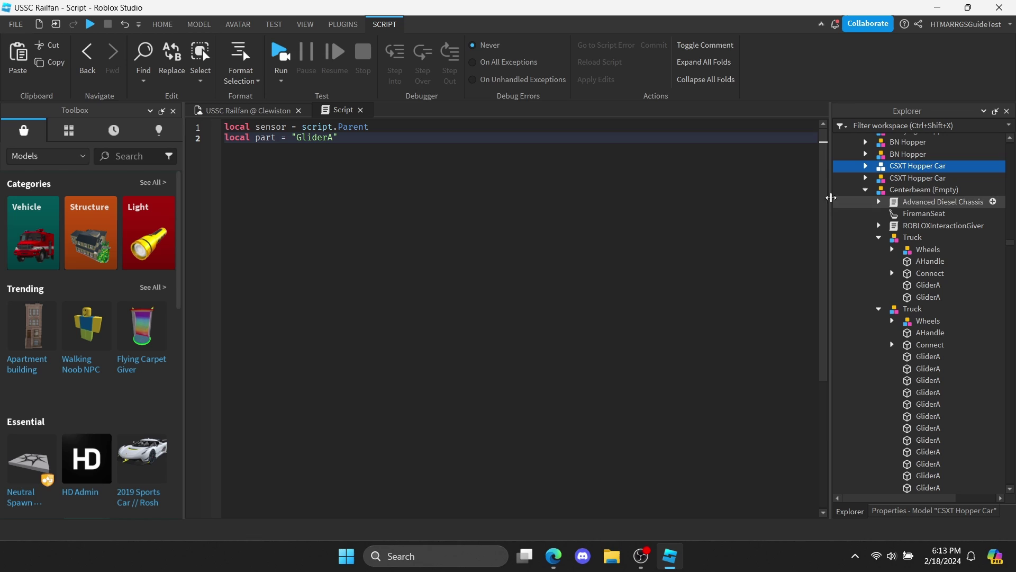
Declare local touched = false on the third line of the script
click(382, 148)
key(Return)
text(l)
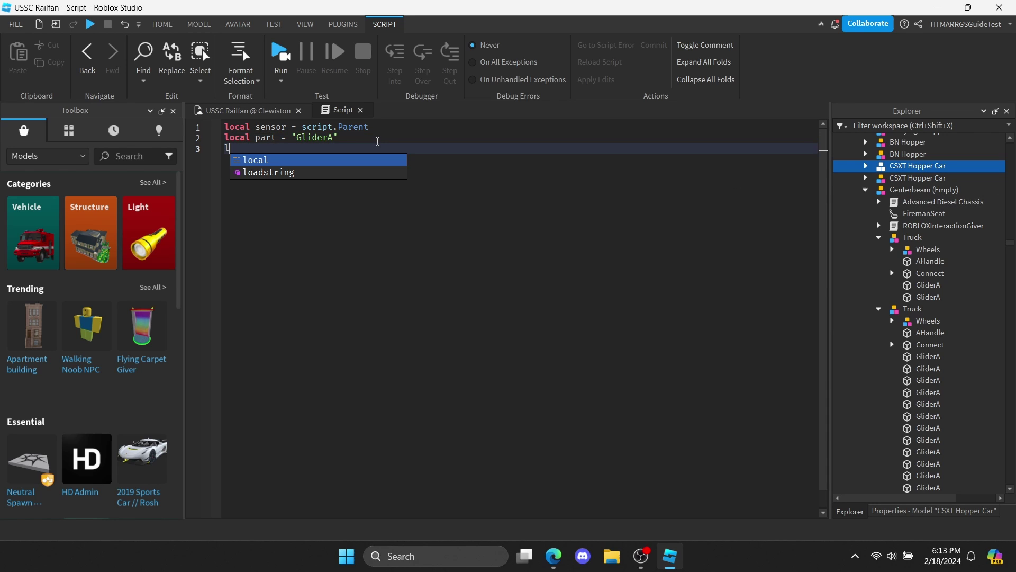
key(Tab)
text(toc)
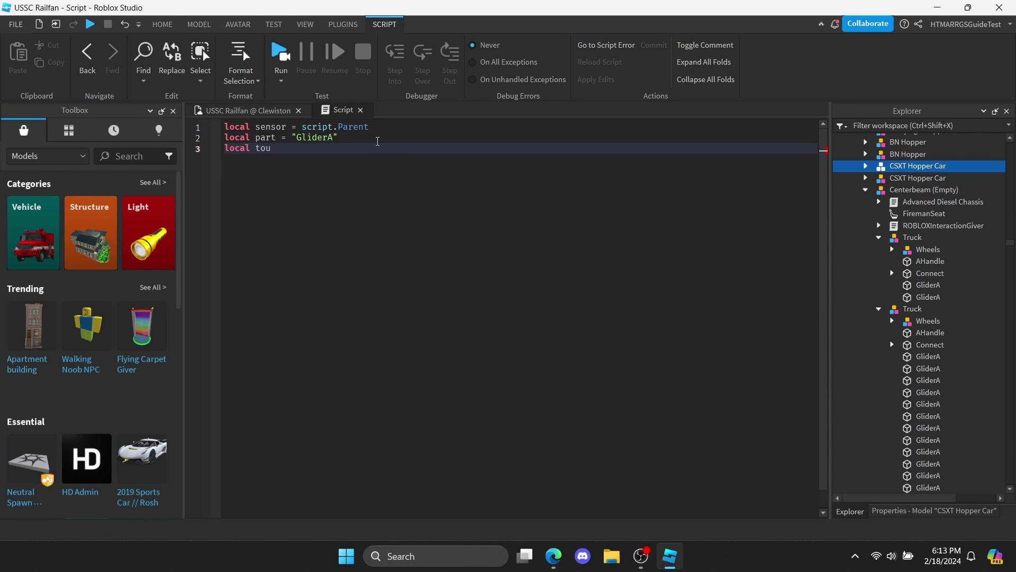
key(BackSpace)
text(uched = f)
key(Tab)
Below the variables, create a function onPartTouch that takes the parameter Otherpart
key(Return)
key(Return)
text(fu)
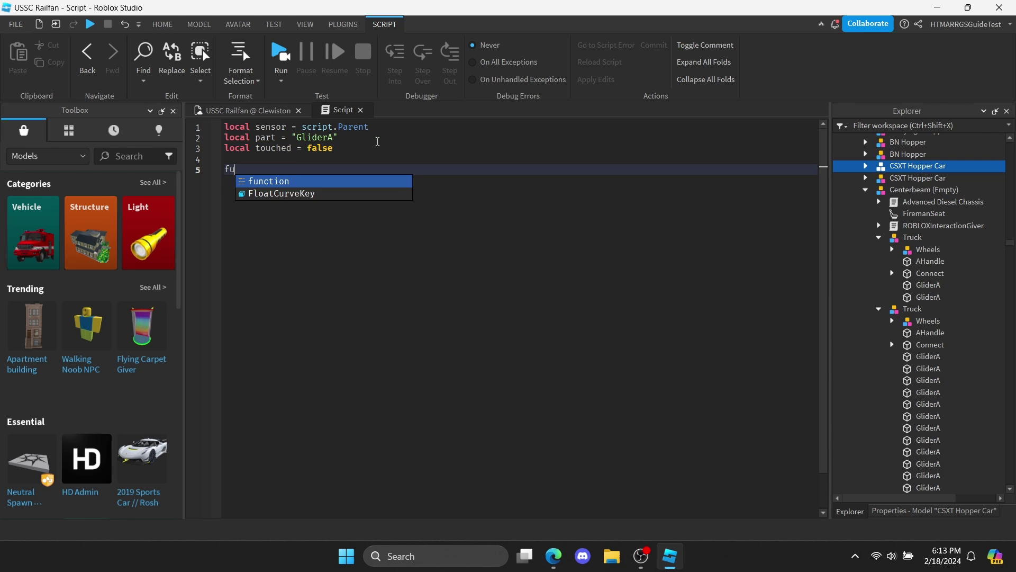
key(Tab)
text(onPar)
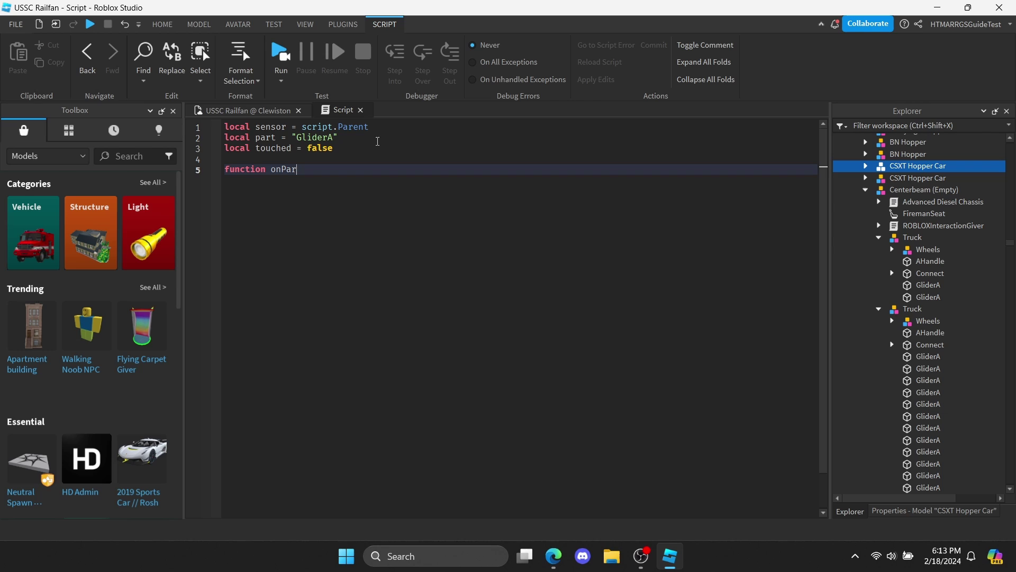
text(tTouch(Oth)
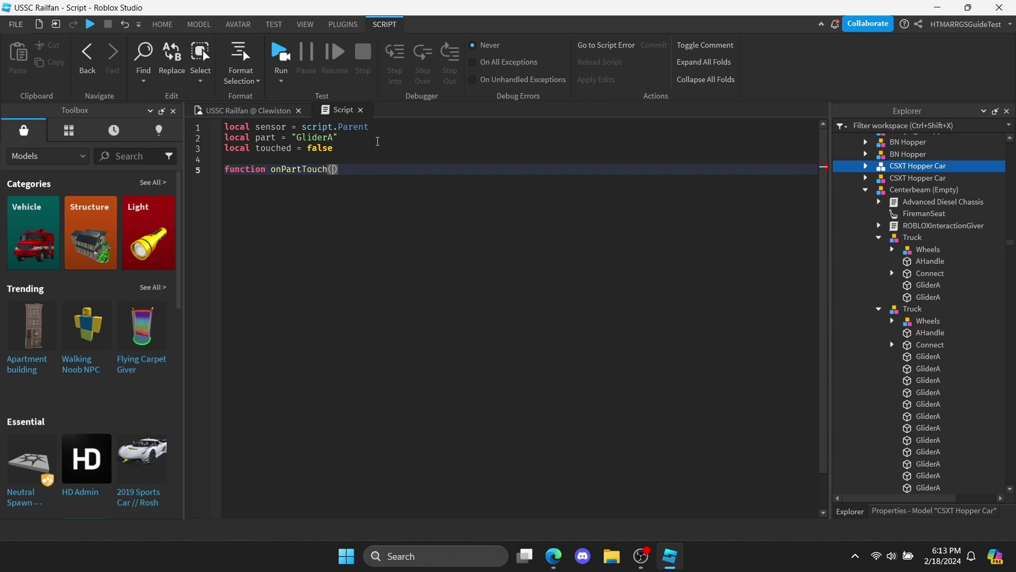
text(erpa)
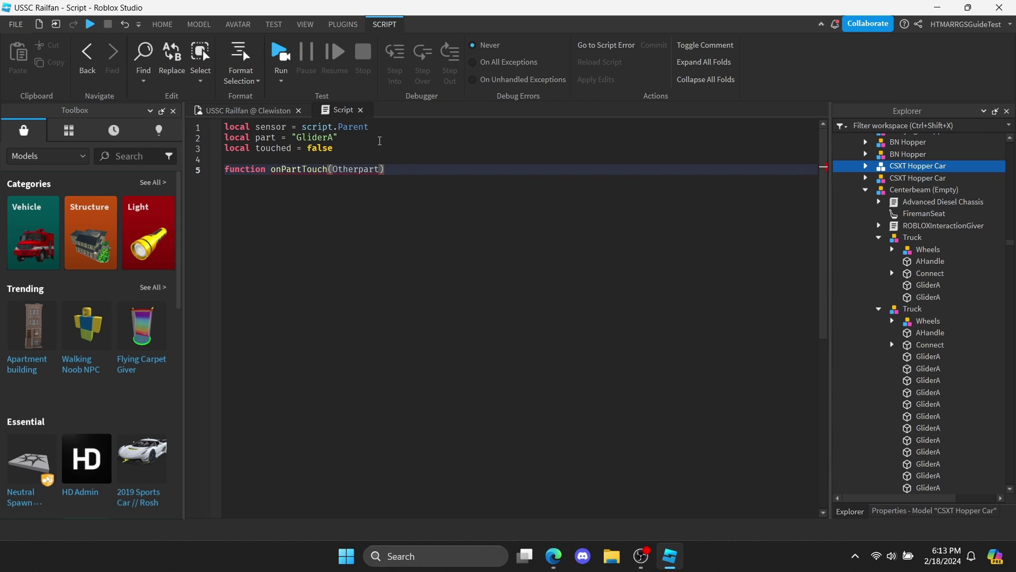
text(rt)
key(Right)
key(Return)
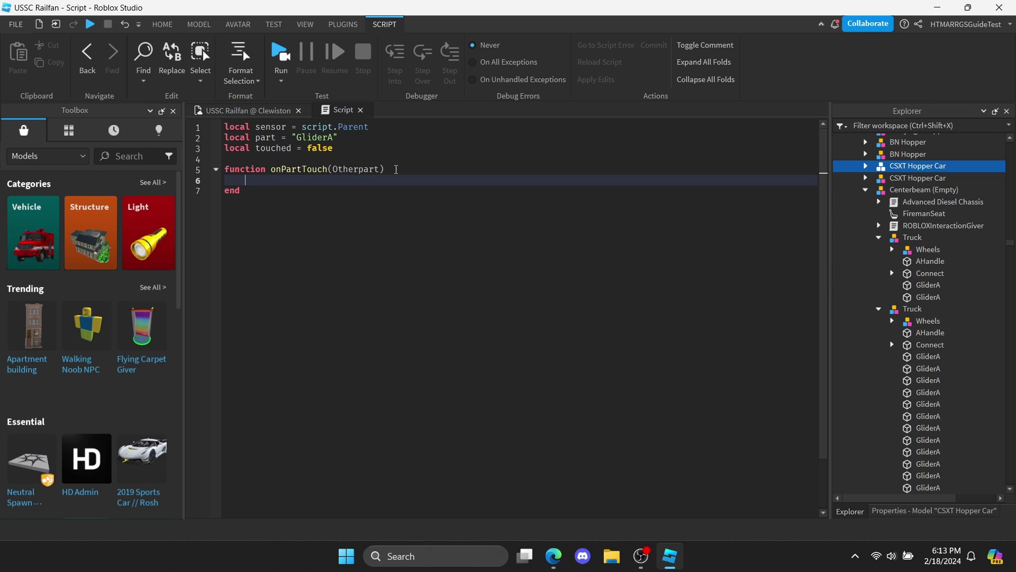
Inside onPartTouch, add a condition that sets touched = true if Otherpart.Name == part
text(if o)
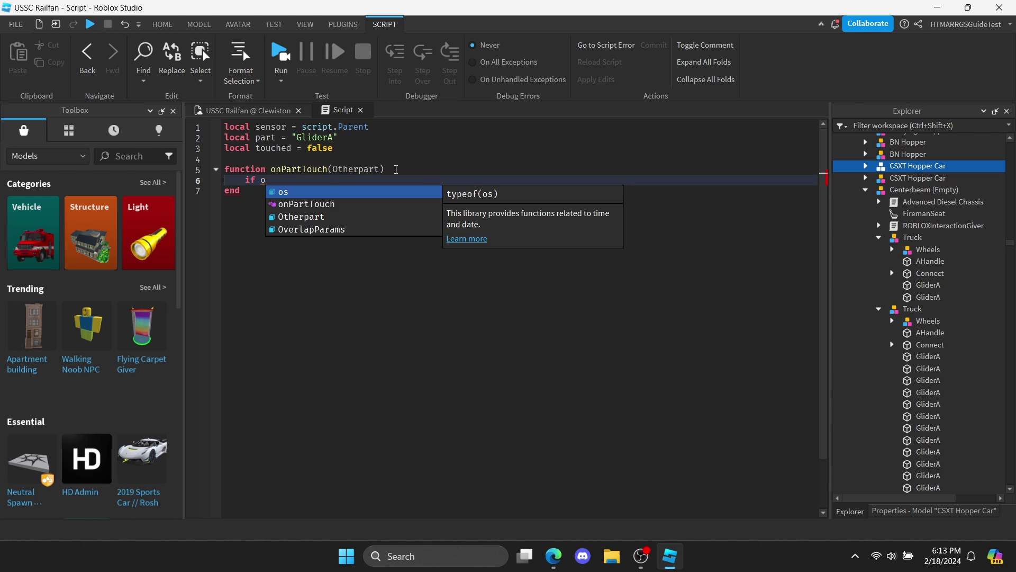
key(Down)
key(Down)
key(Tab)
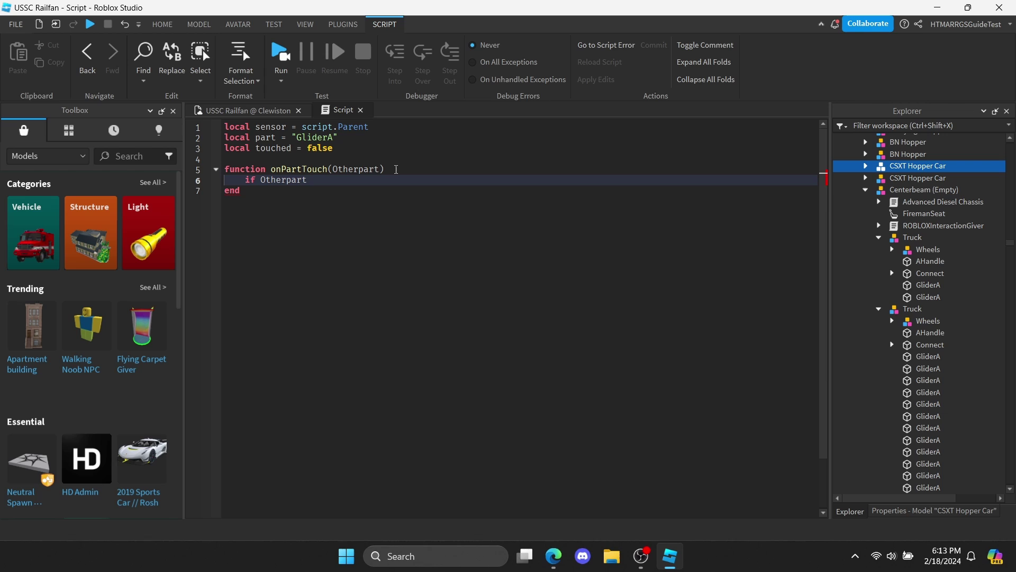
text(.Name == part then)
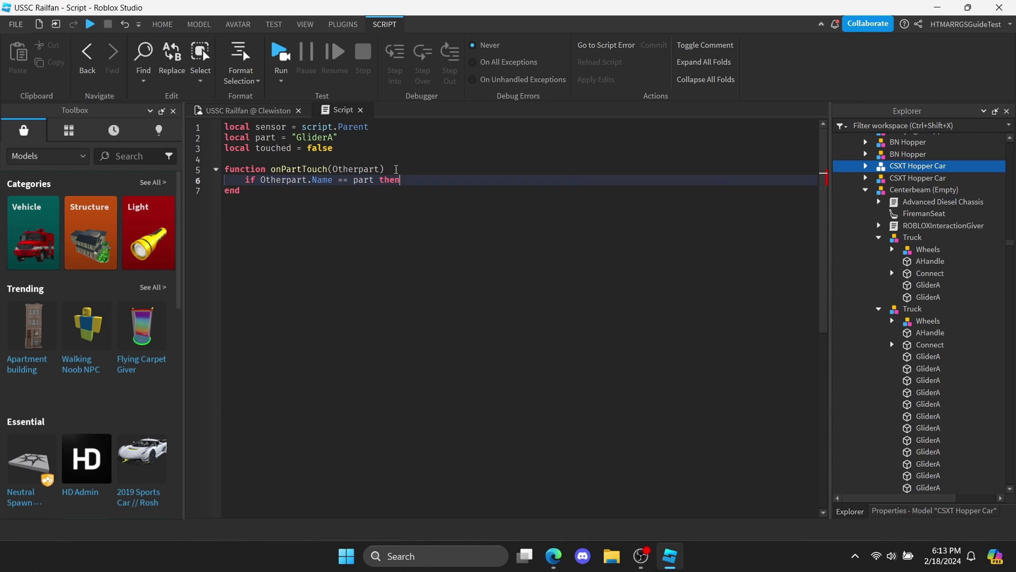
key(Return)
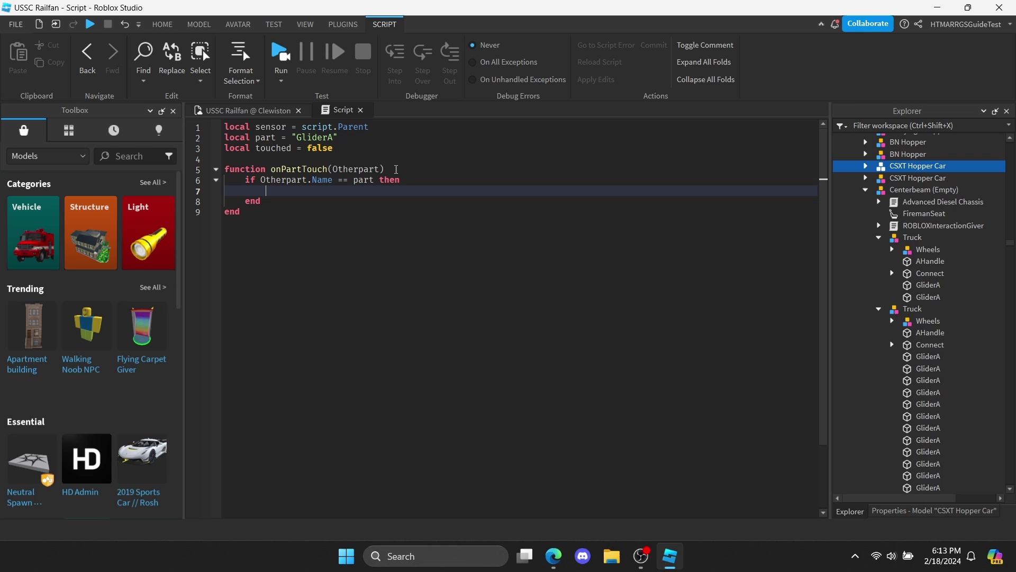
text(touched = true)
Duplicate the whole onPartTouch function directly below the original
drag(224, 168, 265, 216)
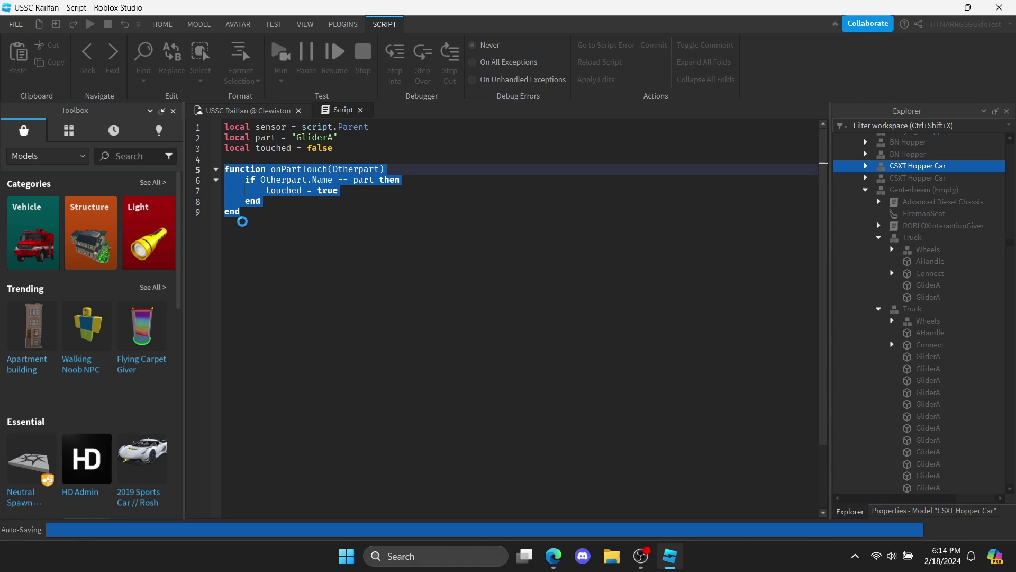
key(ctrl+c)
click(266, 216)
key(Return)
key(ctrl+v)
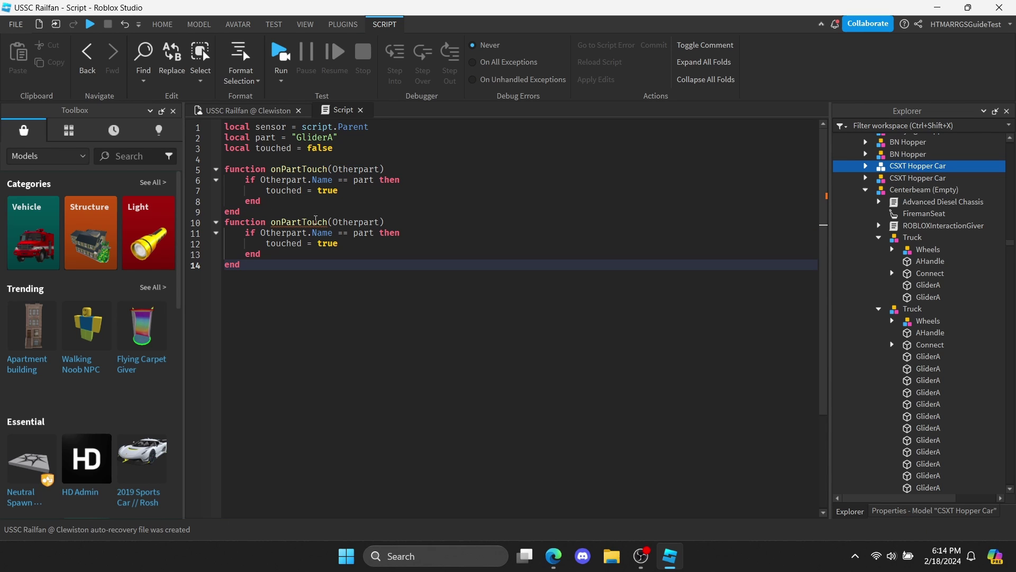
Rename the copied function onPartLeave, make it set touched = false, and add an empty line after that assignment
drag(302, 222, 328, 222)
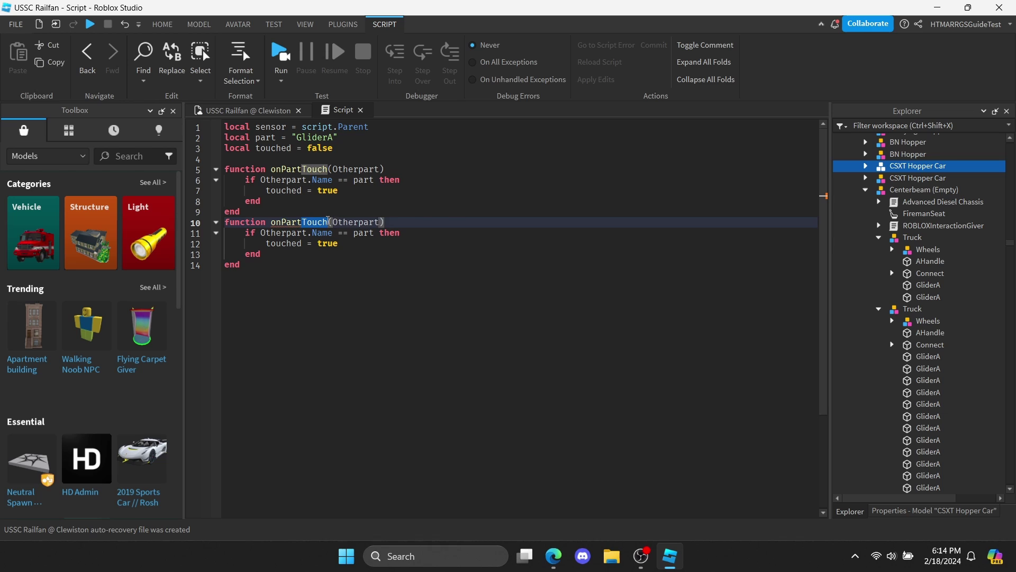
text(Leave)
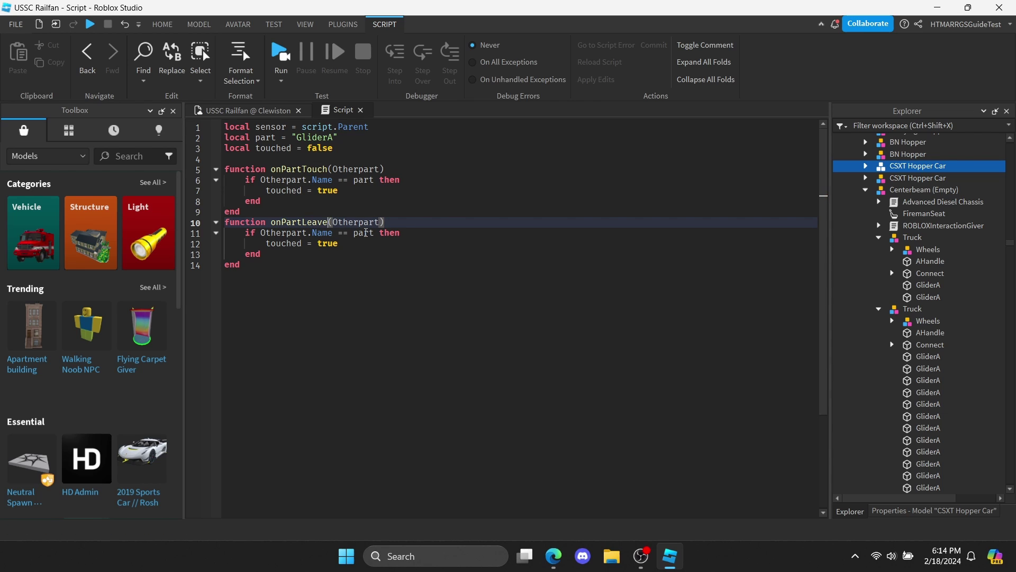
double_click(327, 244)
text(fals)
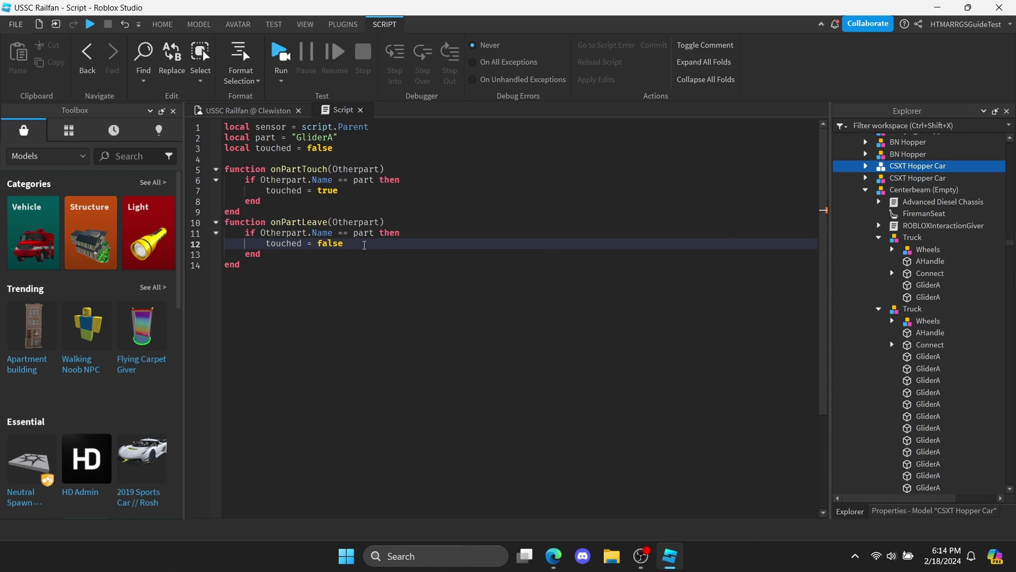
key(Return)
In onPartTouch, add script.Parent.Parent.Trigger.Value = true below the touched assignment
click(363, 192)
key(Return)
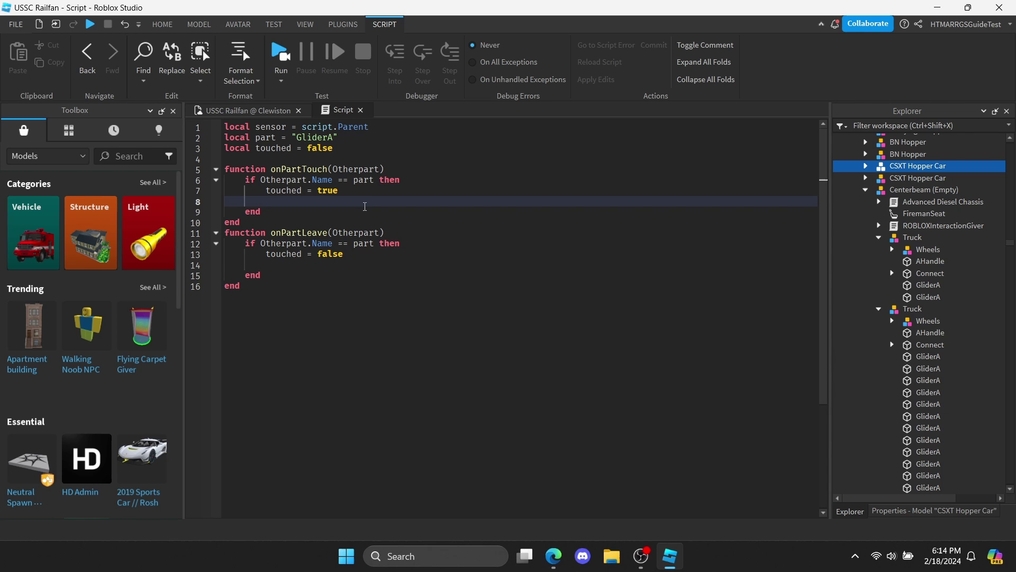
text(script.Parent.Parent.Trigger.)
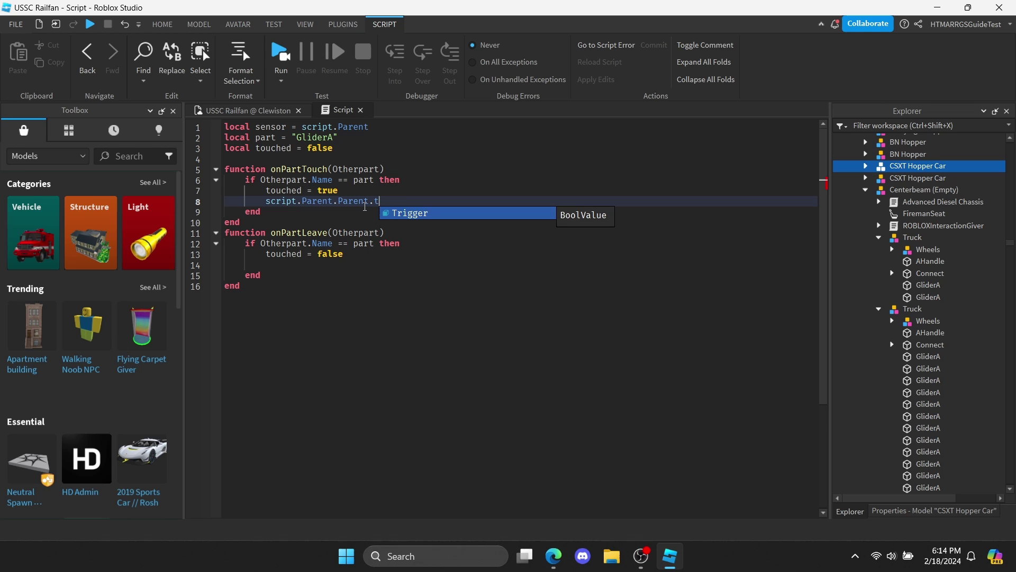
text(Value)
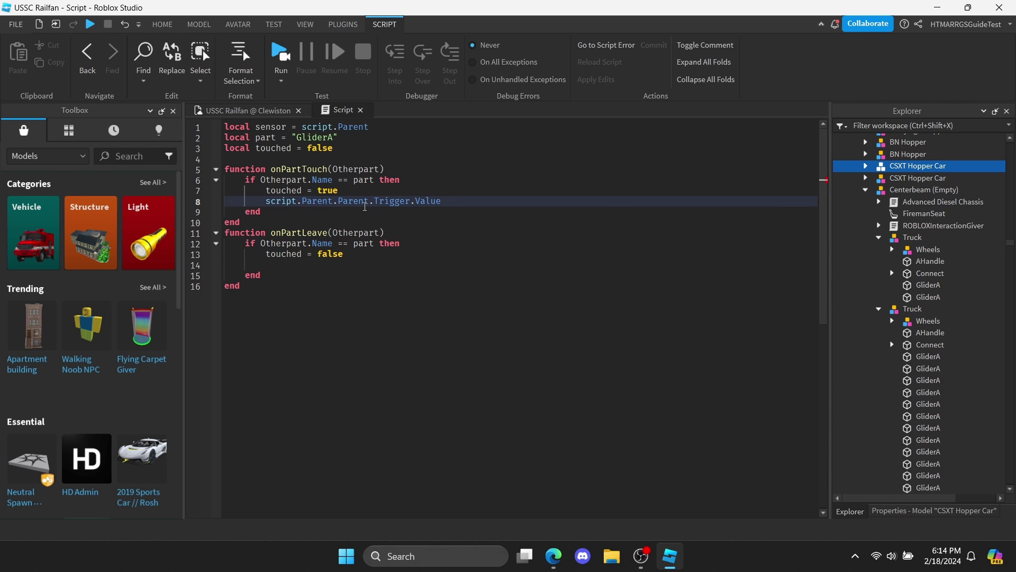
text( = true)
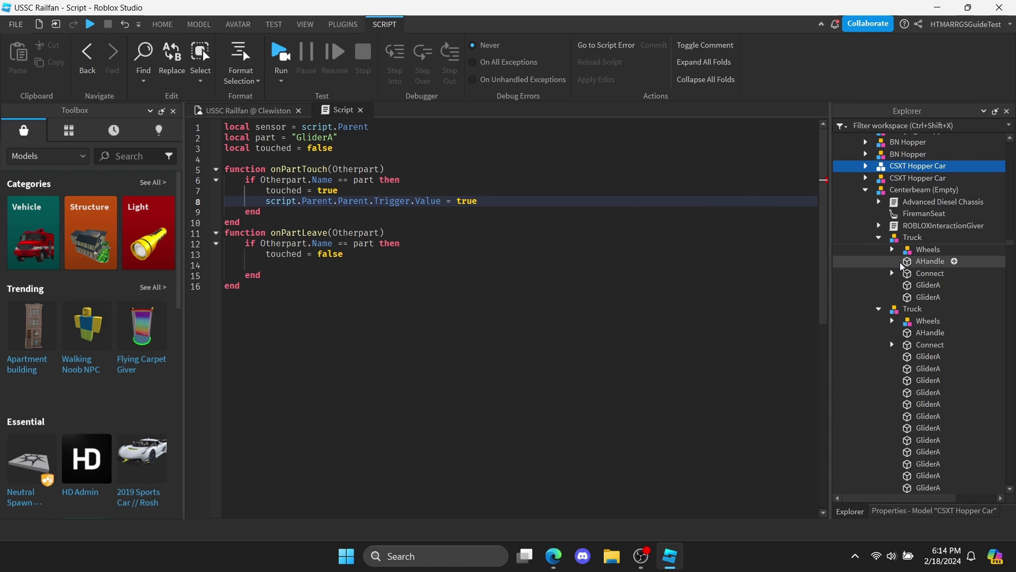
Add a new Script object directly inside the ControlBox model
scroll(903, 266, down, 5)
scroll(916, 255, up, 20)
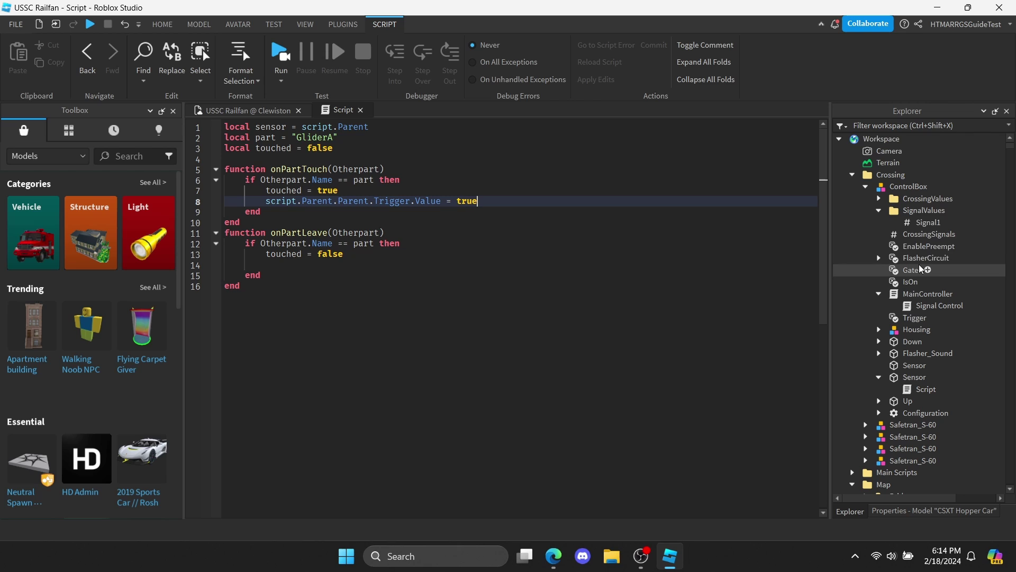
click(929, 246)
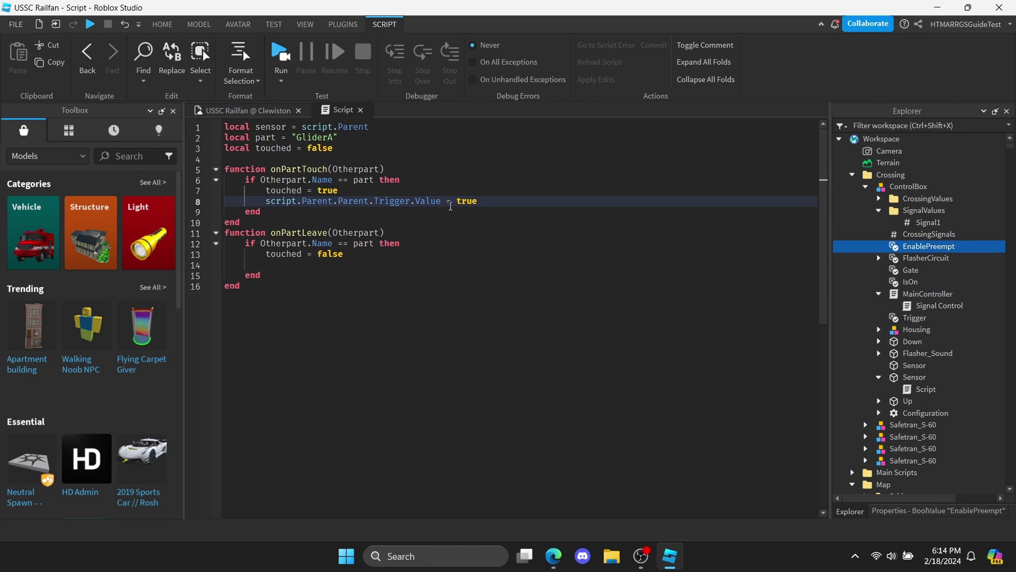
click(336, 264)
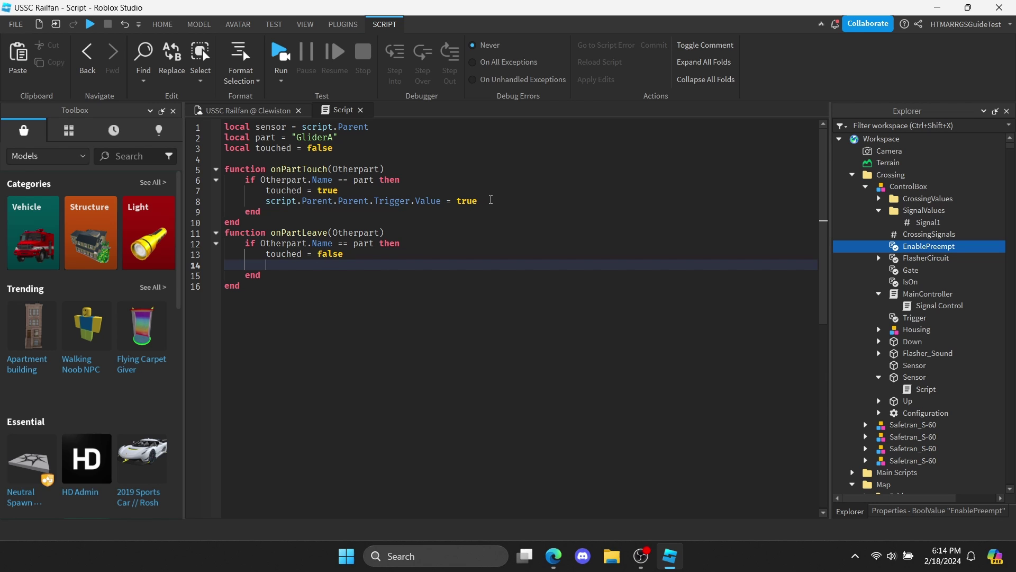
click(942, 187)
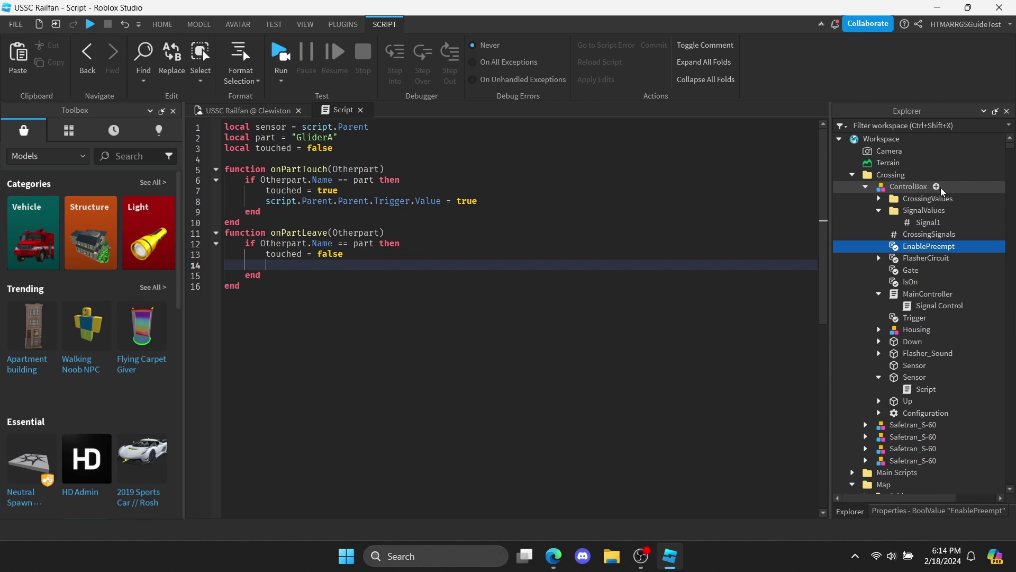
text(sc)
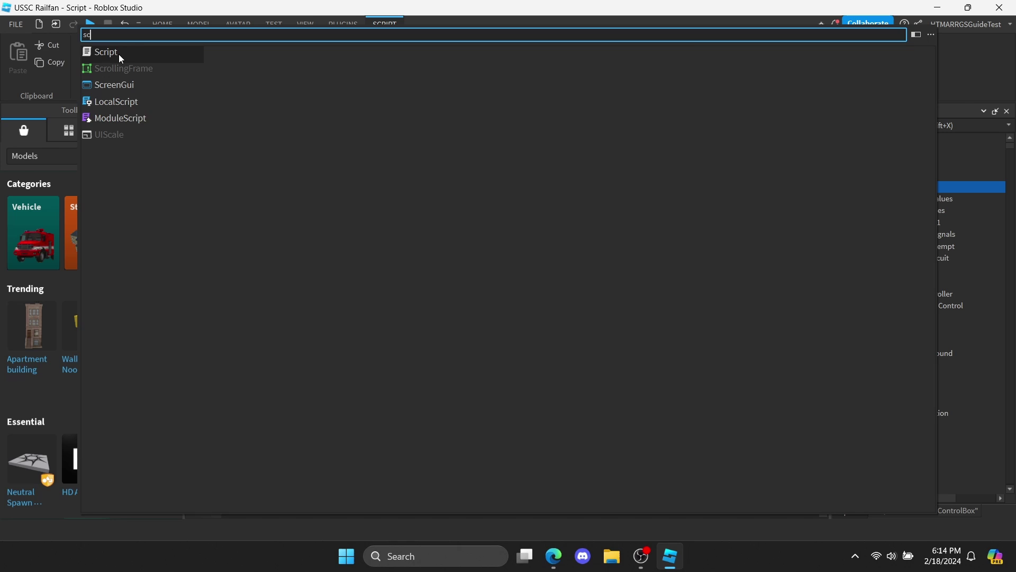
click(118, 53)
Rename the new ControlBox script to TriggerOff
click(913, 317)
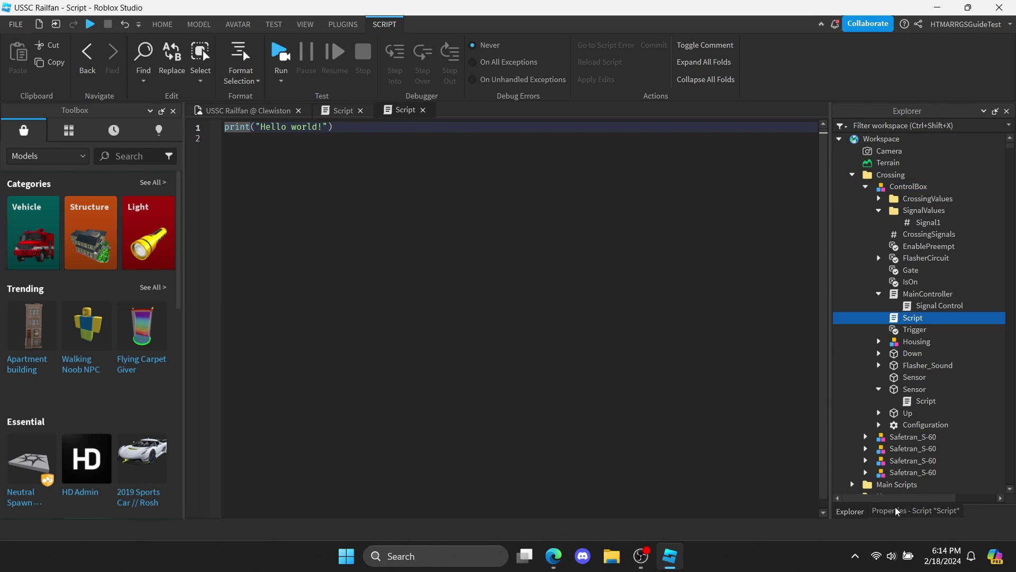
click(916, 511)
click(958, 204)
text(Trg)
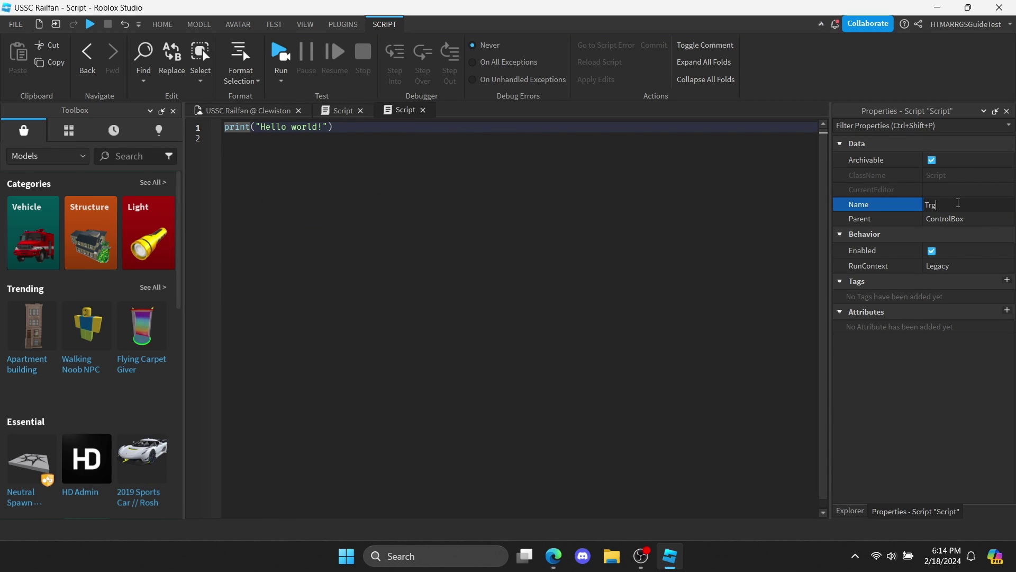
key(BackSpace)
text(iggerOff)
click(467, 263)
Replace the default print statement in TriggerOff with wait(12)
drag(343, 126, 225, 123)
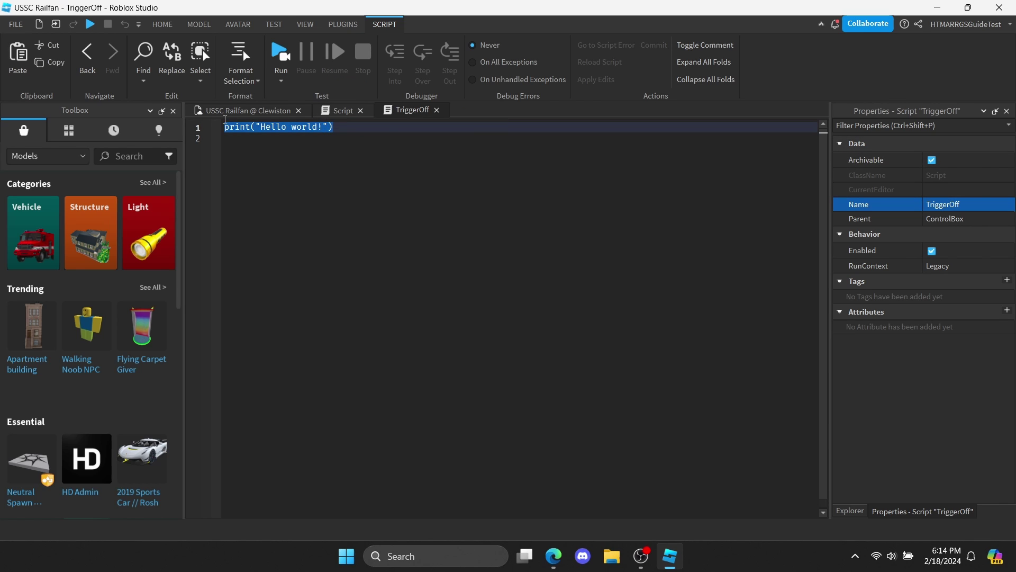
text(w)
key(Down)
key(Return)
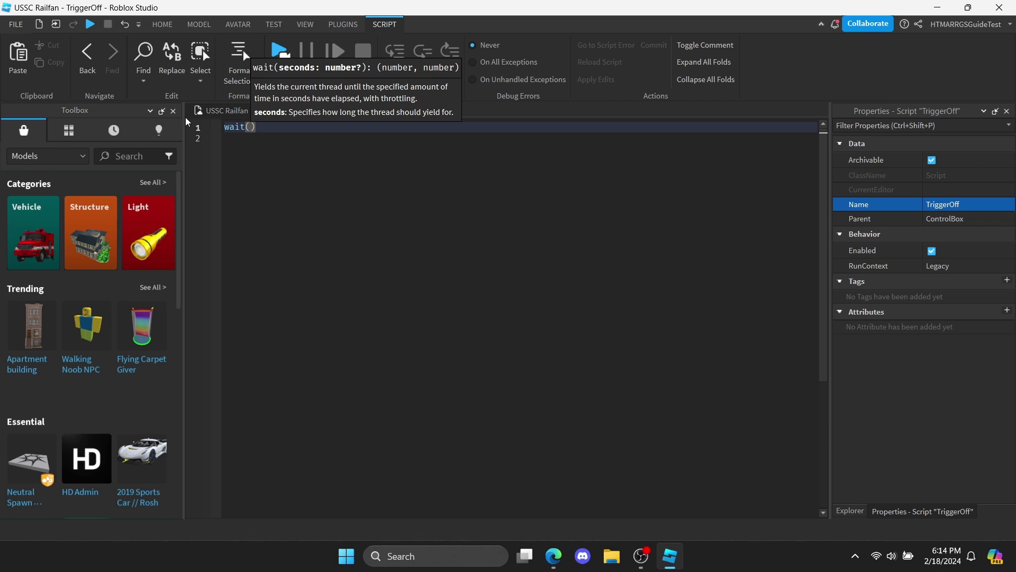
text(12)
Add script.Parent.Trigger.Value = false on the second line of TriggerOff and disable the script
click(375, 134)
text(s)
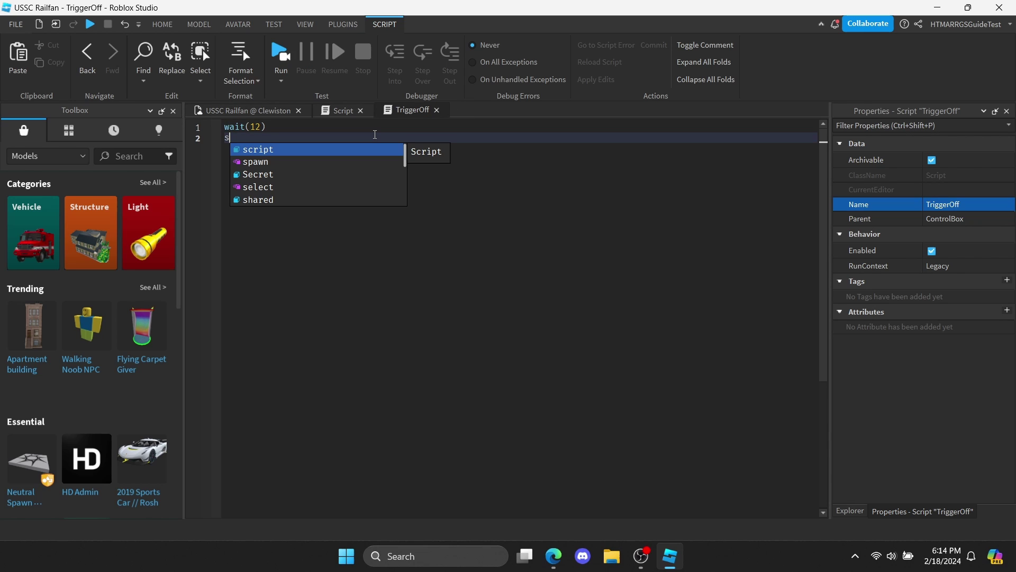
text(cript.Parent.Trigger)
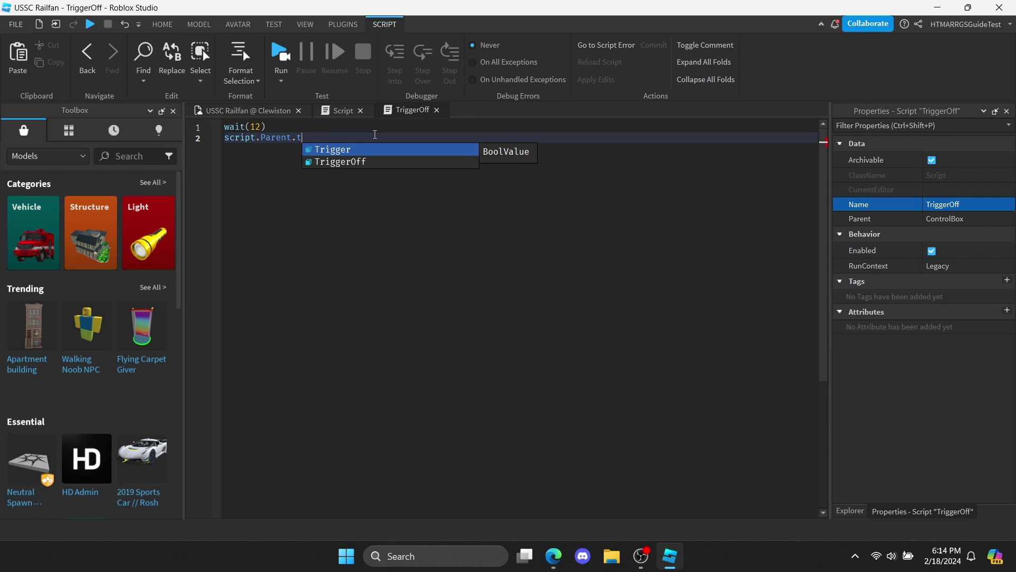
text(.Value)
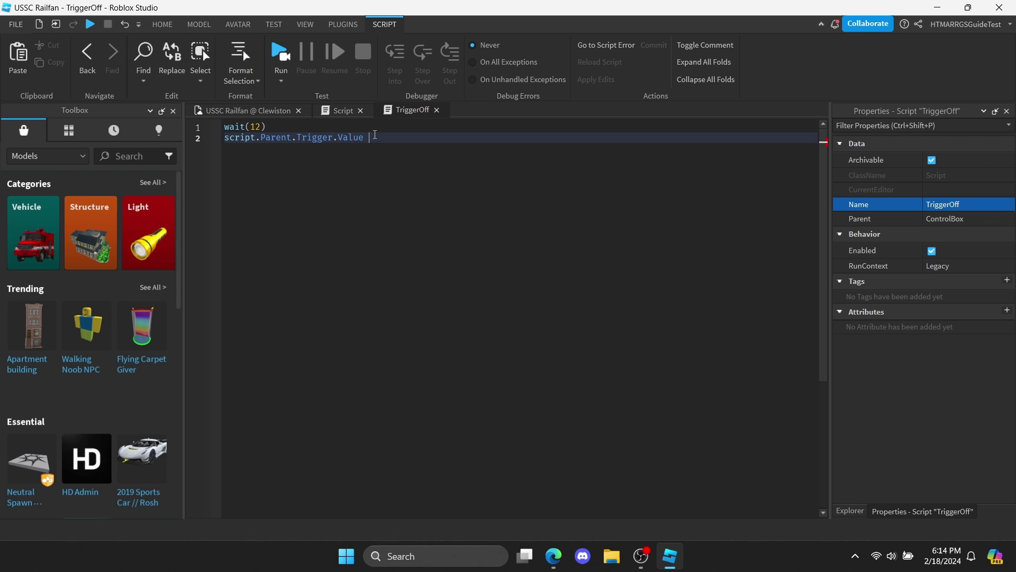
text( = false)
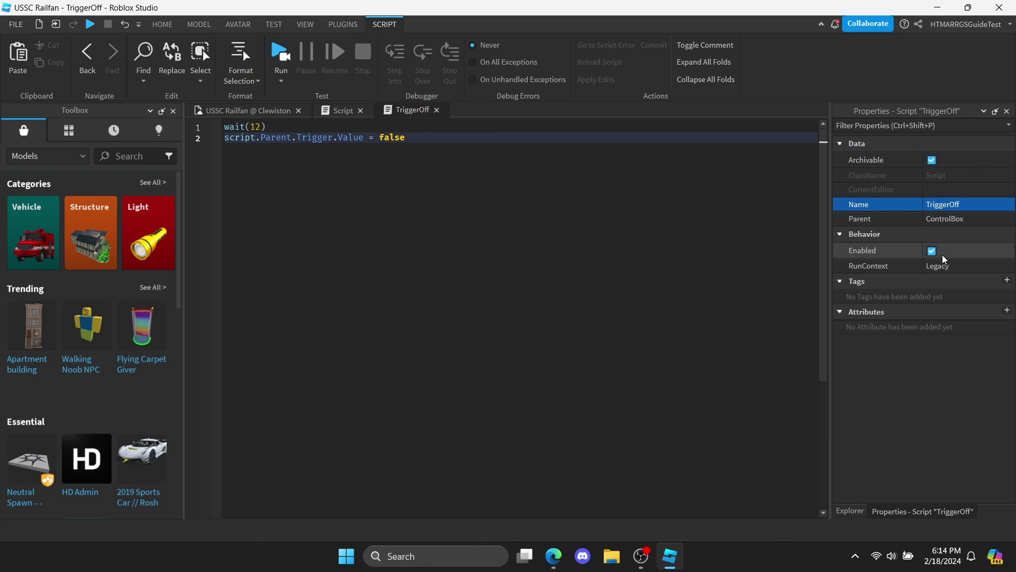
click(932, 251)
click(849, 513)
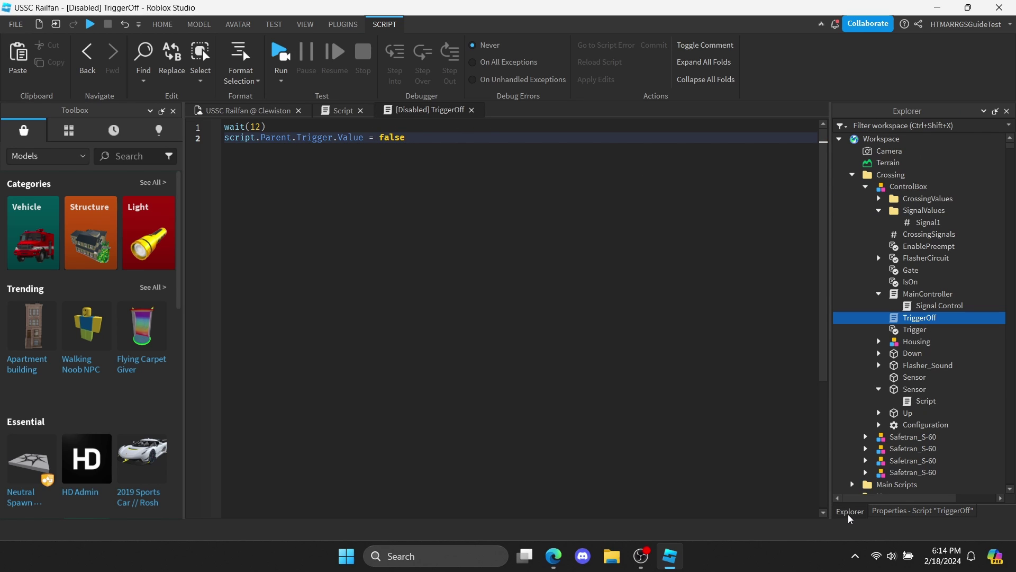
In the sensor script's onPartTouch, add script.Parent.Parent.TriggerOff.Enabled = false below the Trigger.Value assignment
click(342, 112)
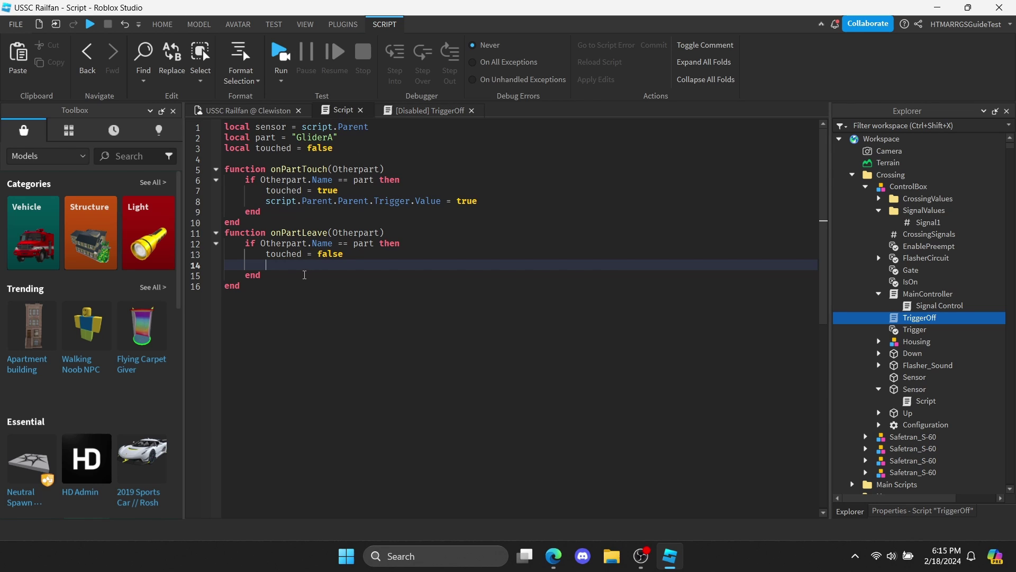
click(518, 199)
key(Return)
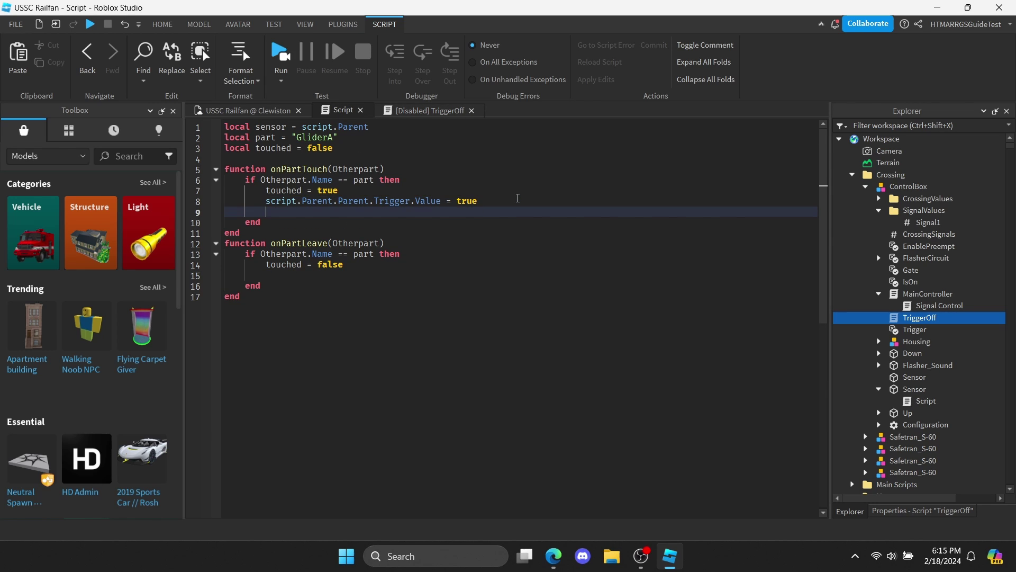
text(script.)
key(Escape)
text(Parent.Parent.tr)
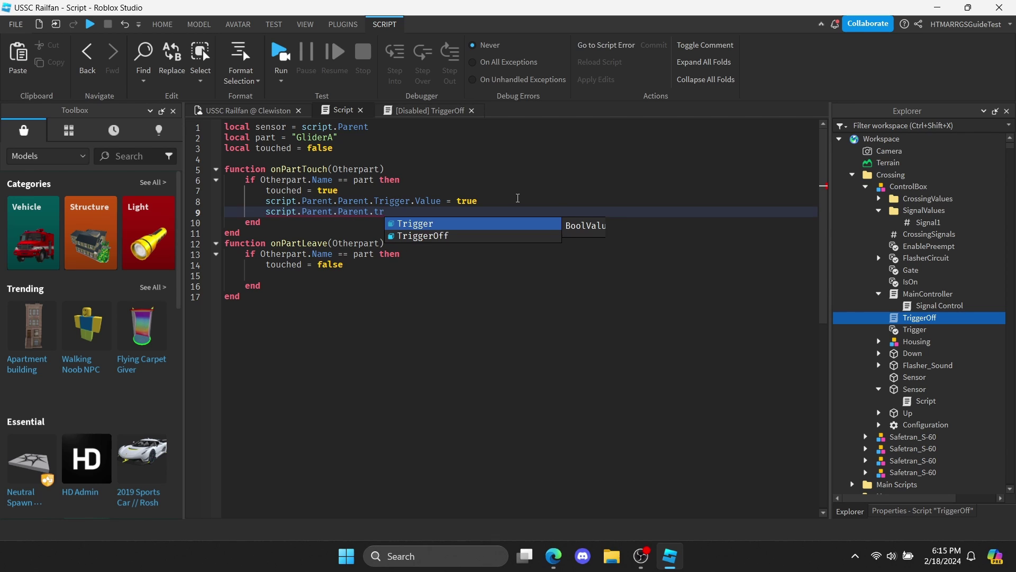
key(Down)
key(Tab)
text(.e)
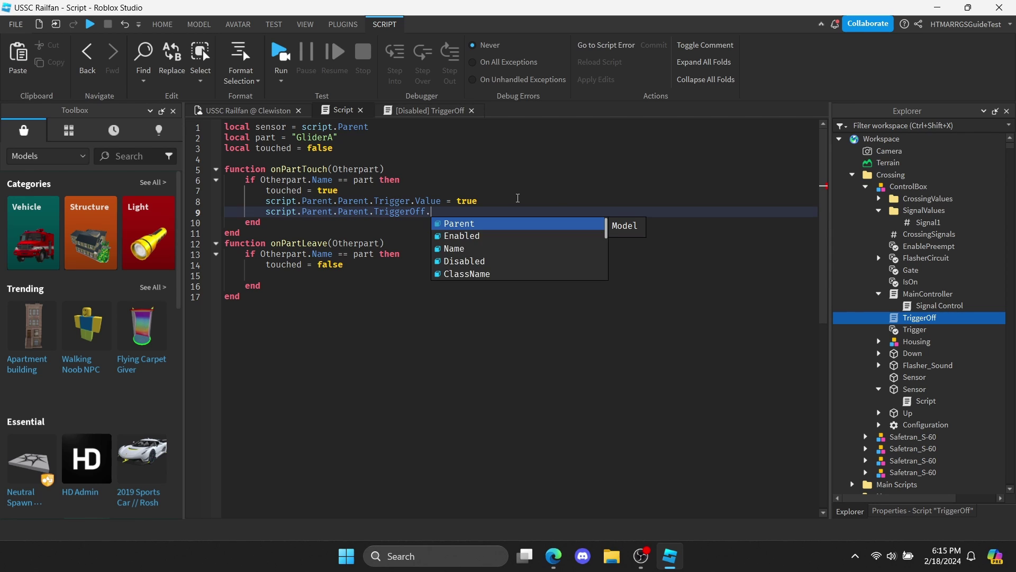
text(false)
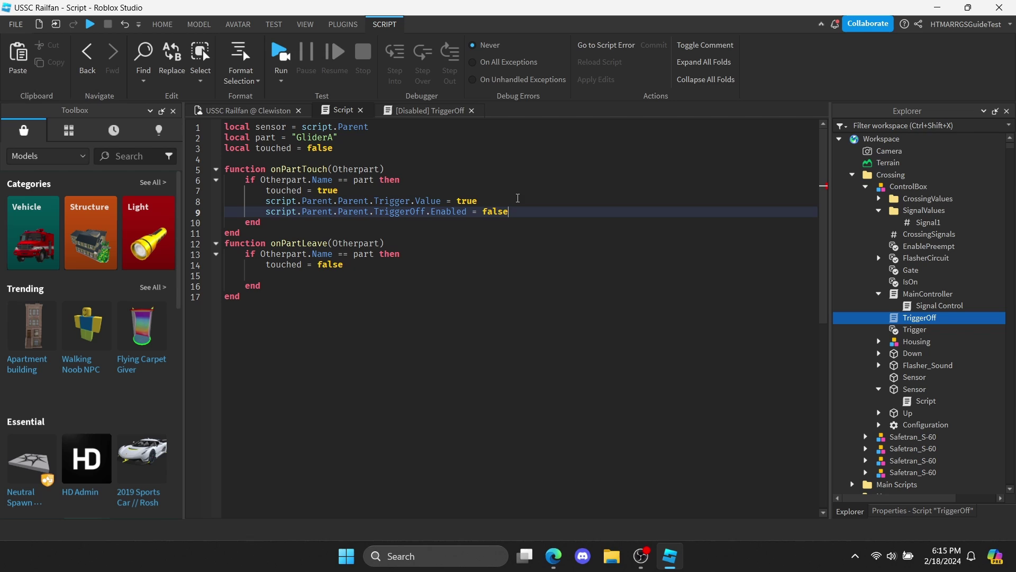
Copy the TriggerOff.Enabled line into onPartLeave below the touched assignment and set its value to true
triple_click(503, 208)
key(ctrl+c)
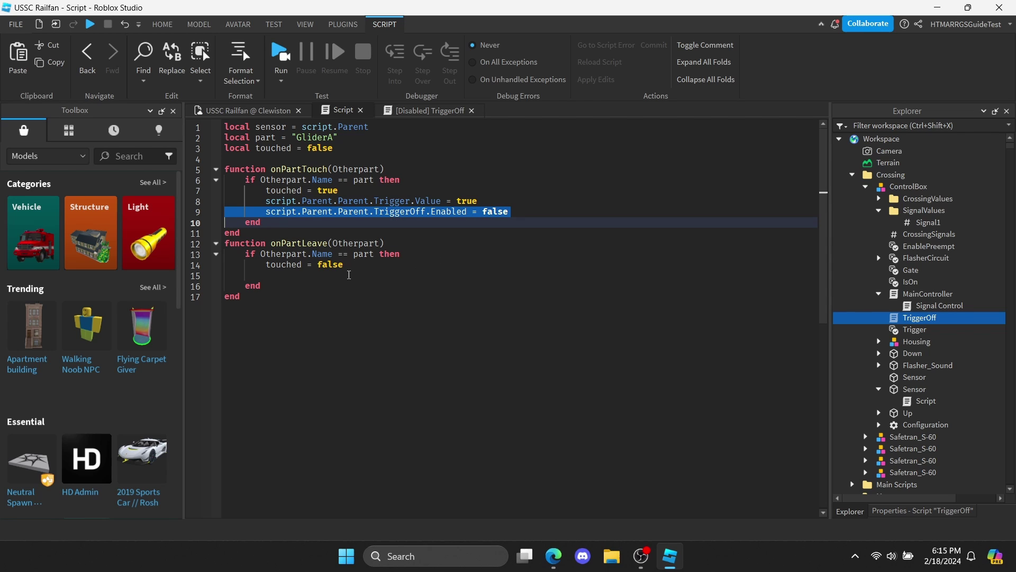
click(365, 276)
key(ctrl+v)
double_click(502, 275)
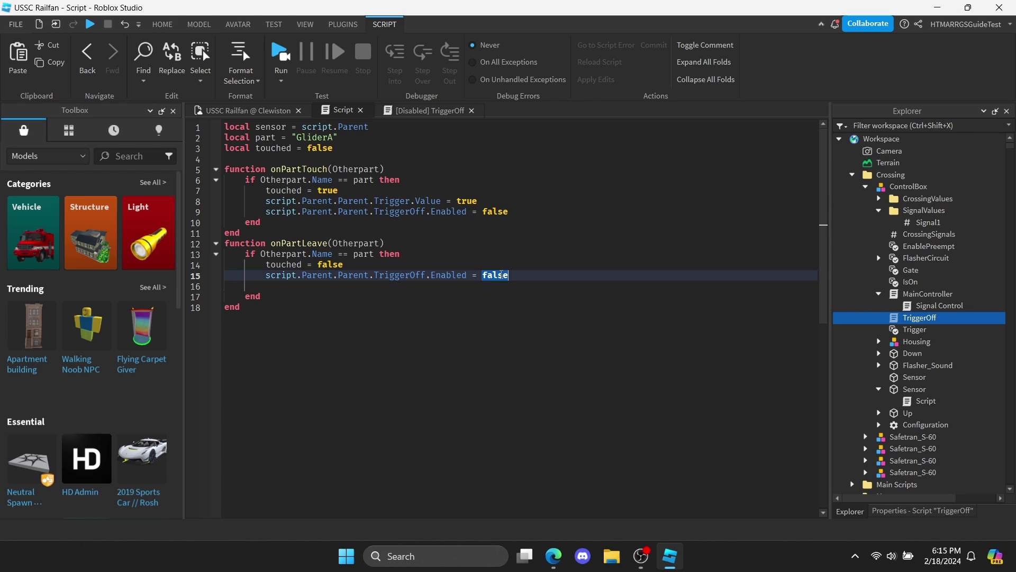
text(true)
At the end of the sensor script, after a blank line, add sensor.Touched:Connect(onPartTouch)
click(311, 322)
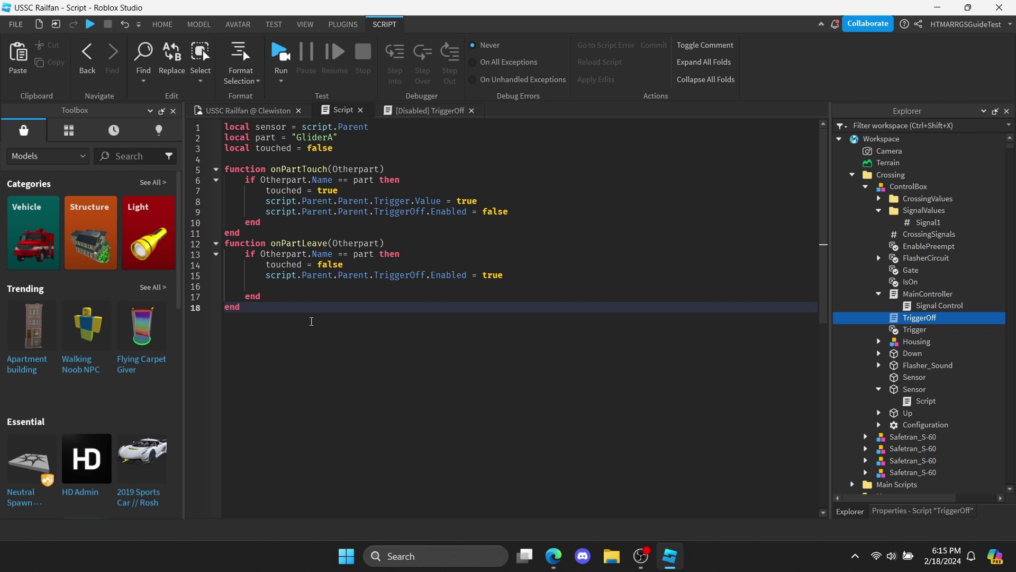
key(Return)
key(Return)
text(s)
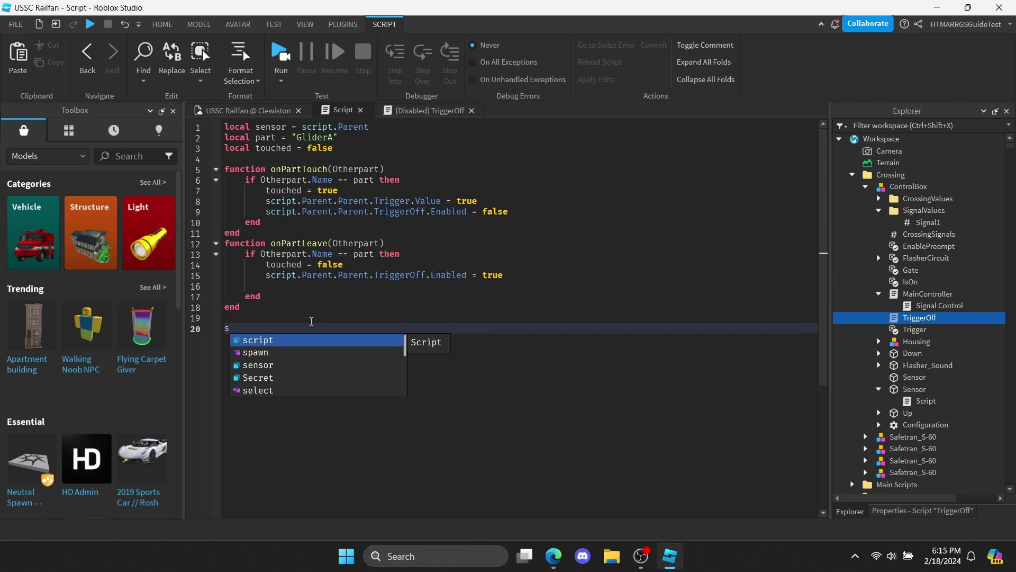
text(ensor.t)
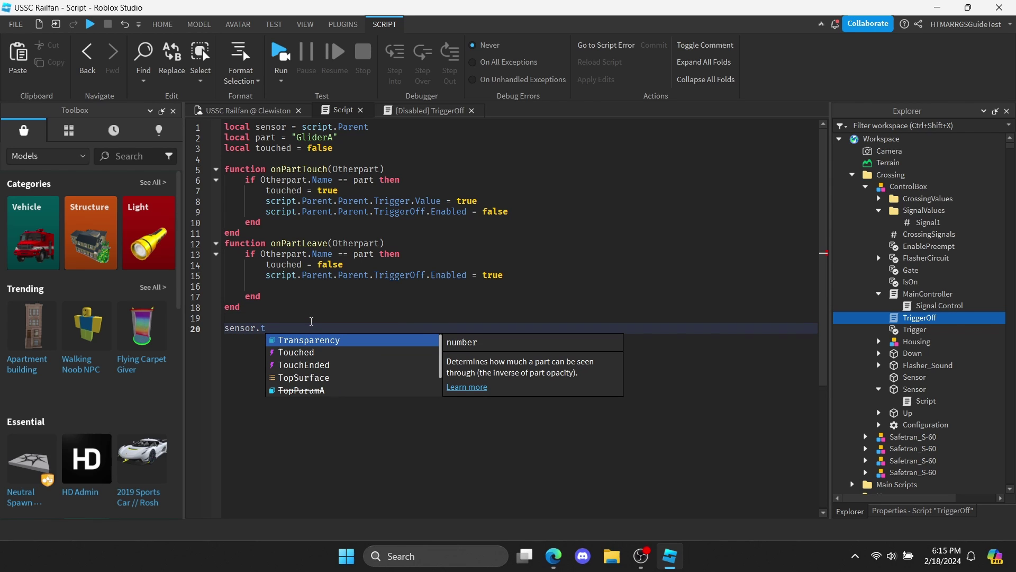
key(Down)
key(Return)
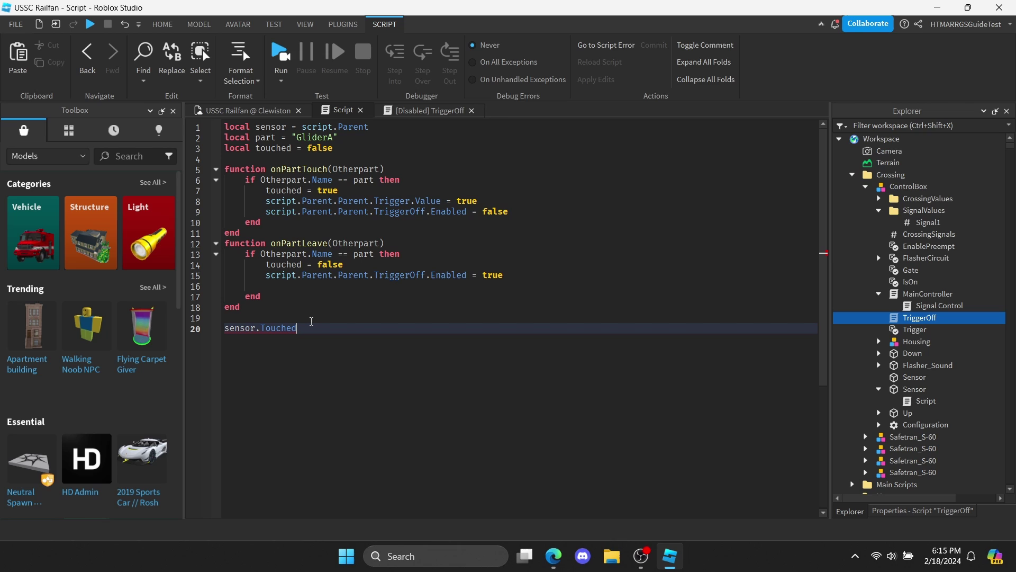
text(:co)
key(Return)
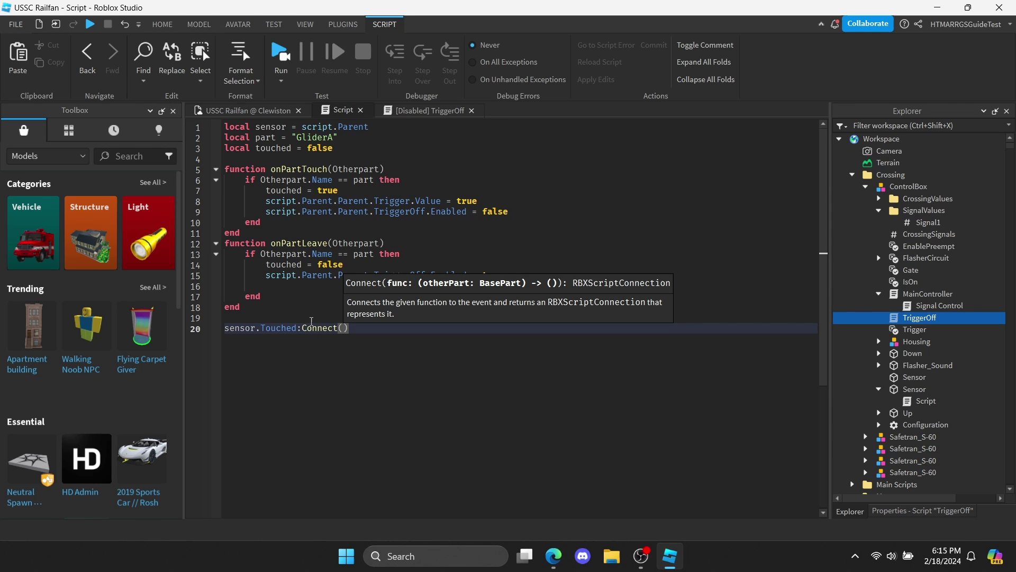
text(on)
key(Down)
key(Return)
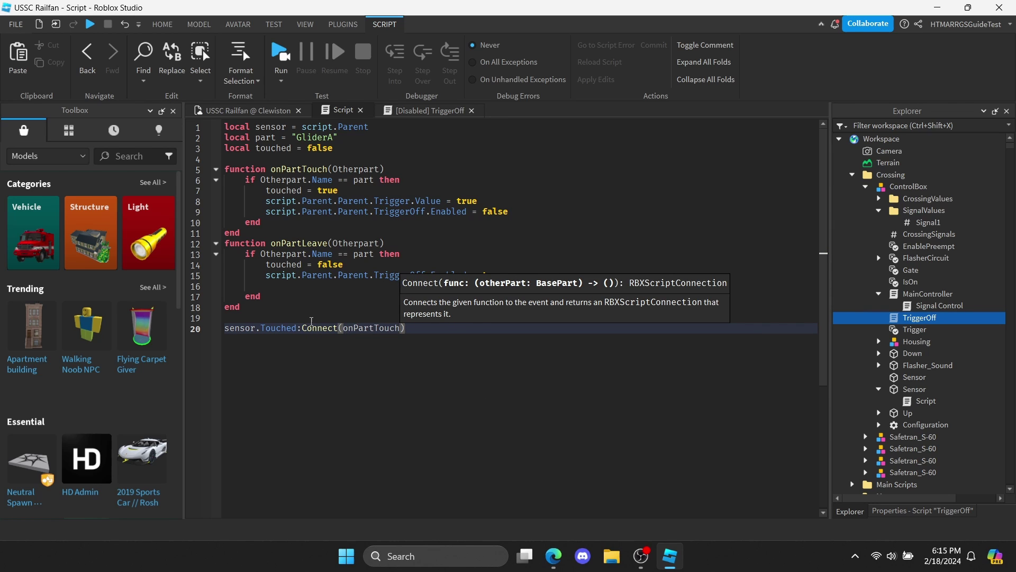
Duplicate the connection line below itself and change the copy to sensor.TouchEnded:Connect(onPartLeave)
triple_click(311, 325)
key(ctrl+c)
click(433, 328)
key(Return)
key(ctrl+v)
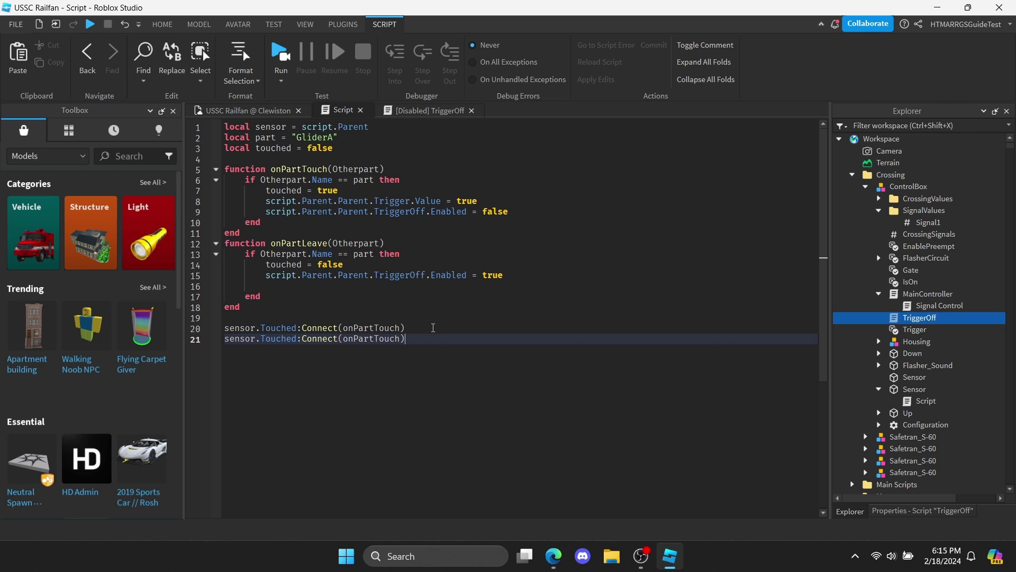
double_click(276, 339)
text(touc)
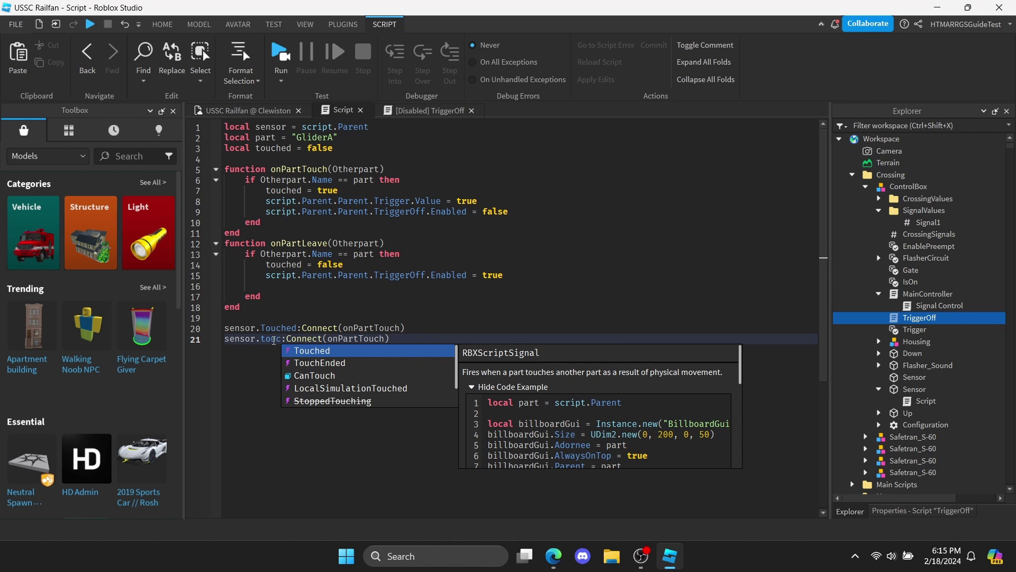
key(Down)
key(Return)
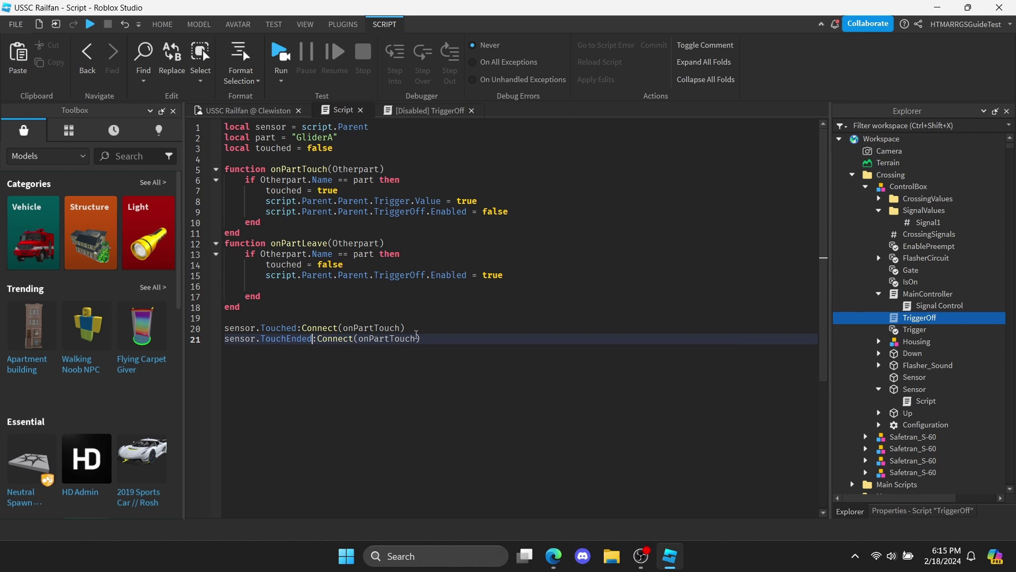
drag(390, 338, 417, 337)
text(Lea)
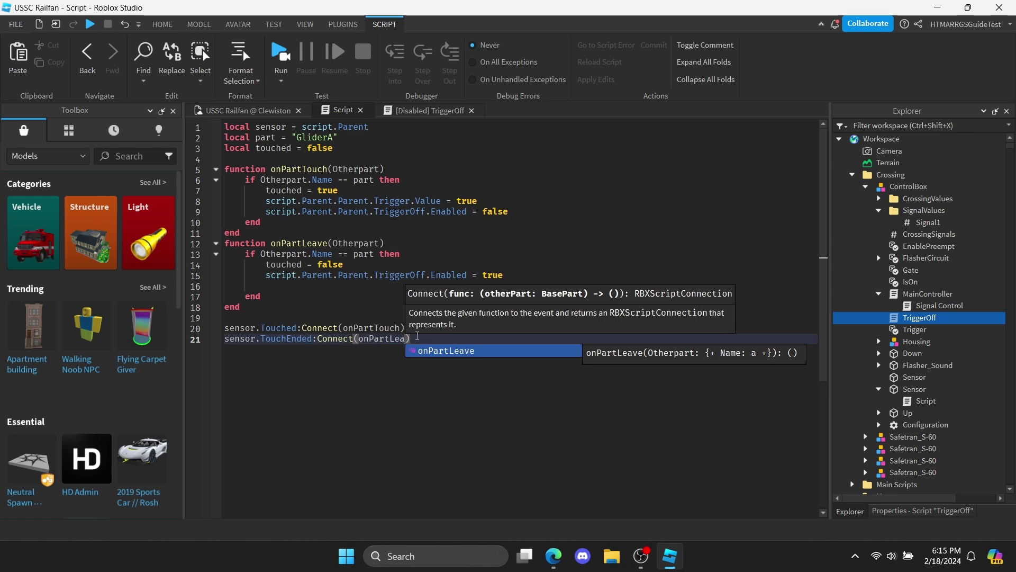
key(Return)
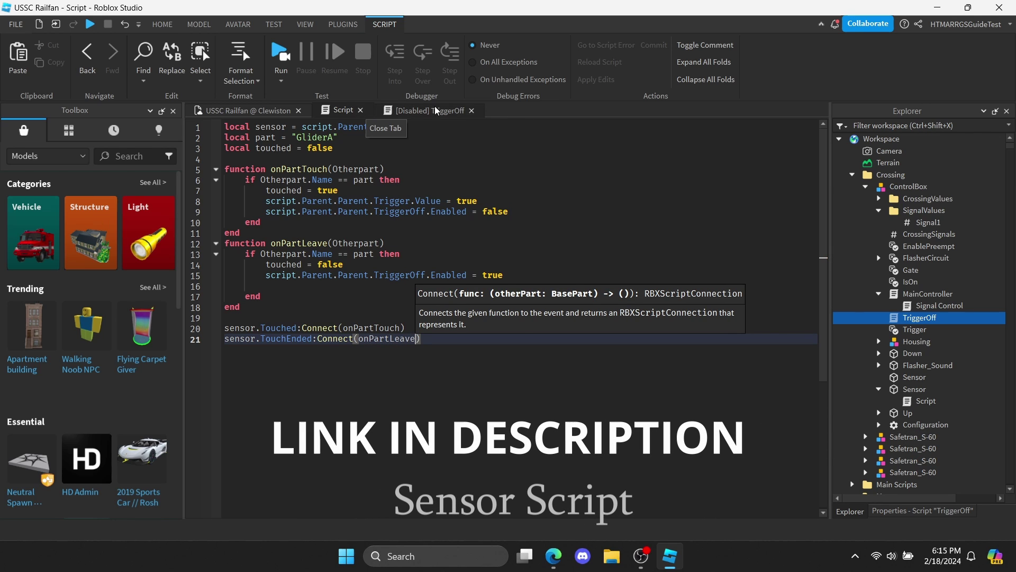
Close the TriggerOff and sensor scripts to return to the 3D scene
click(471, 110)
click(359, 110)
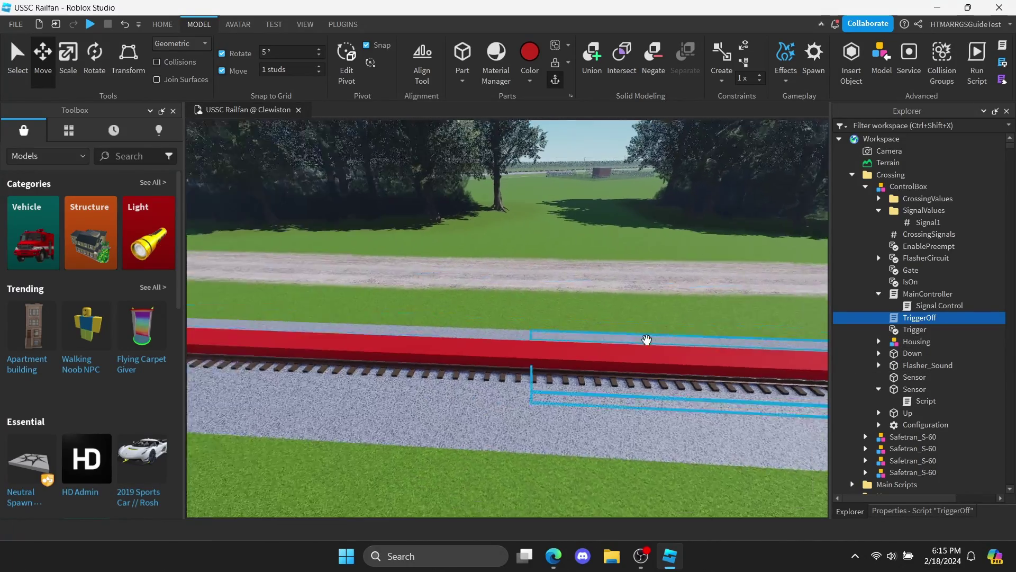
Copy the script from the finished track sensor into the other Sensor part of the ControlBox
right_drag(647, 340, 670, 343)
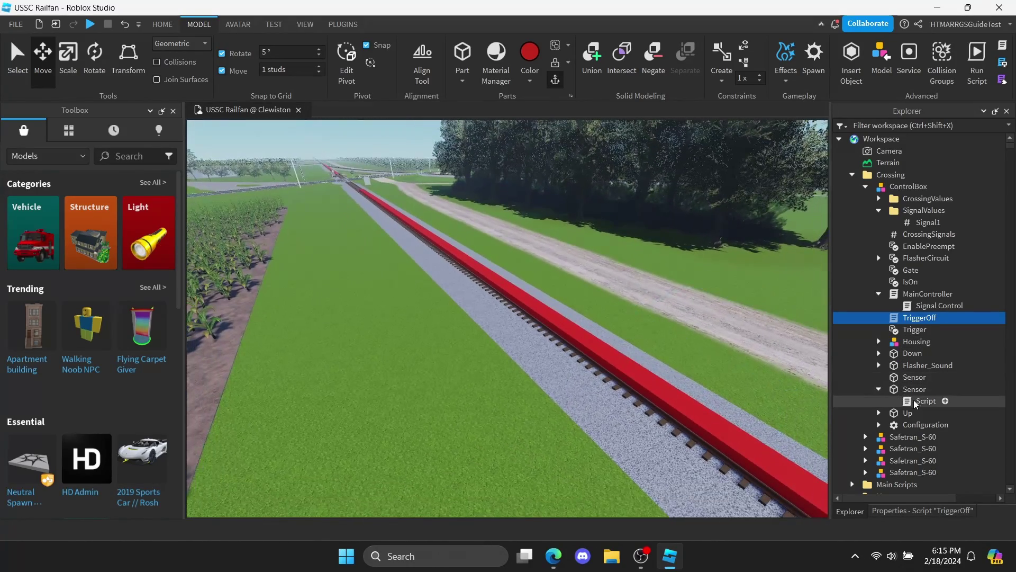
click(919, 401)
click(920, 380)
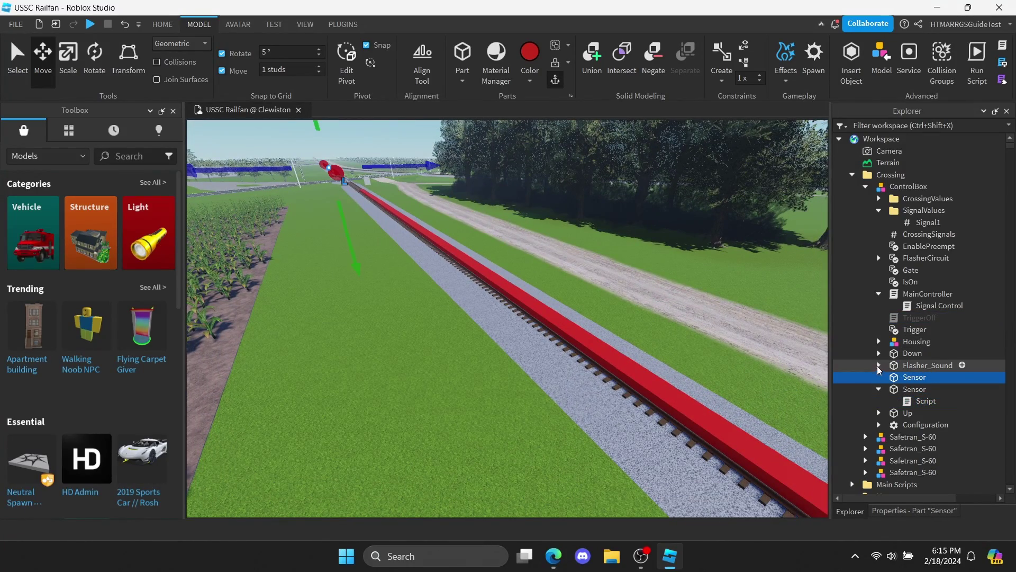
key(ctrl+shift+v)
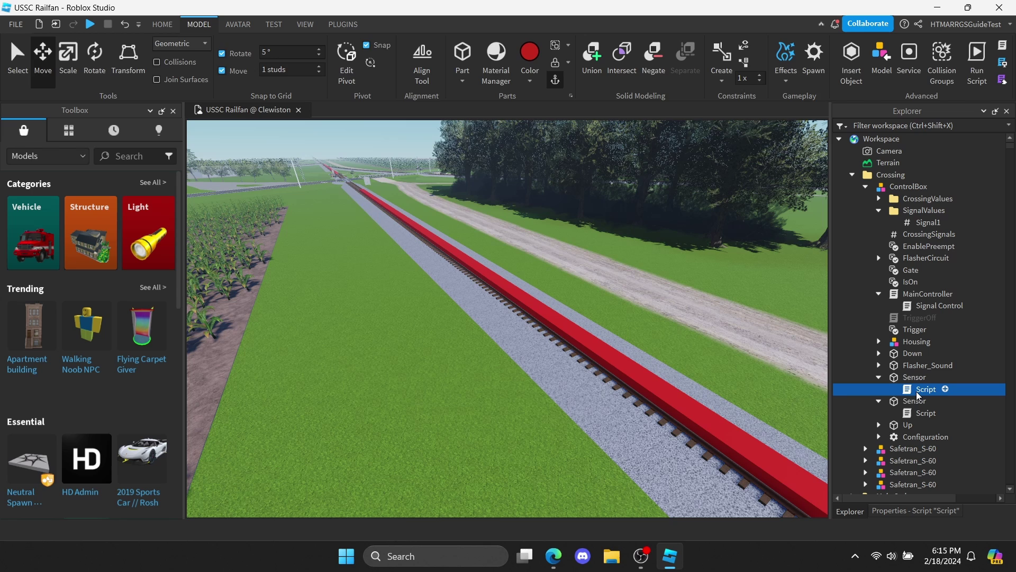
In the pasted sensor script, set the part variable to "GliderB" and close the script
double_click(912, 391)
click(335, 138)
key(BackSpace)
text(B)
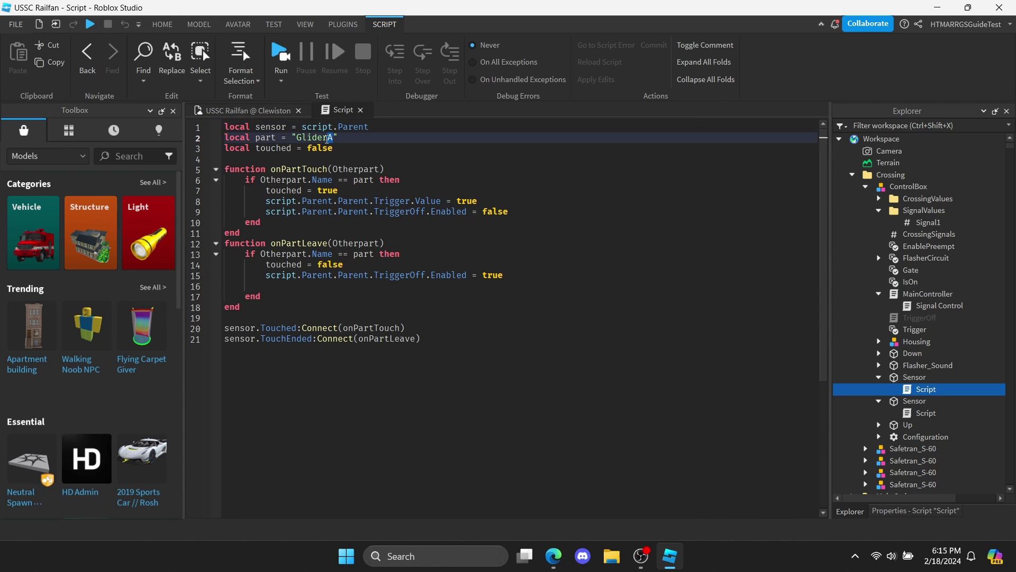
click(361, 110)
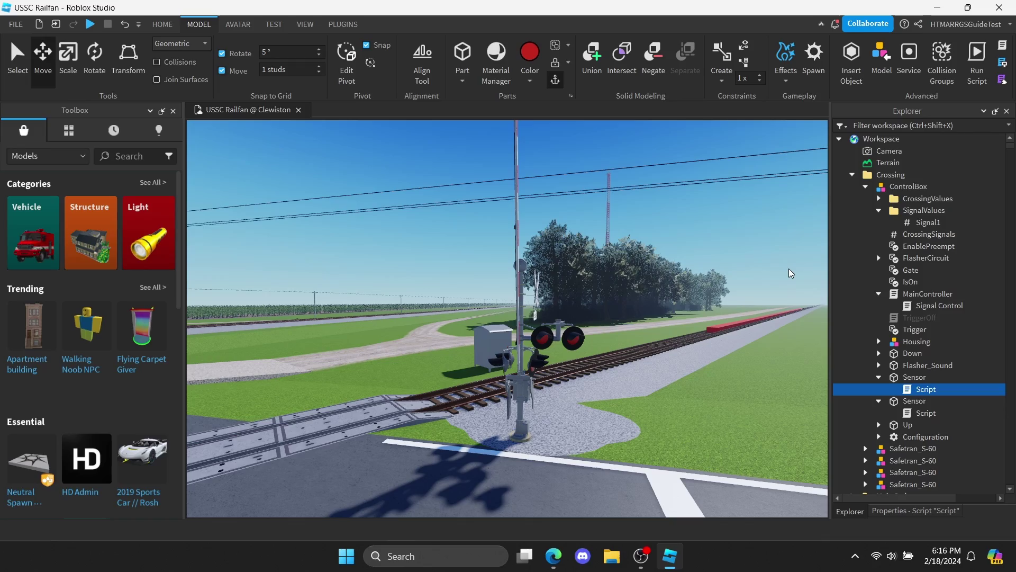
Select the GliderA track sensor beside the trees and set the move snapping increment to 400 studs
scroll(789, 273, up, 8)
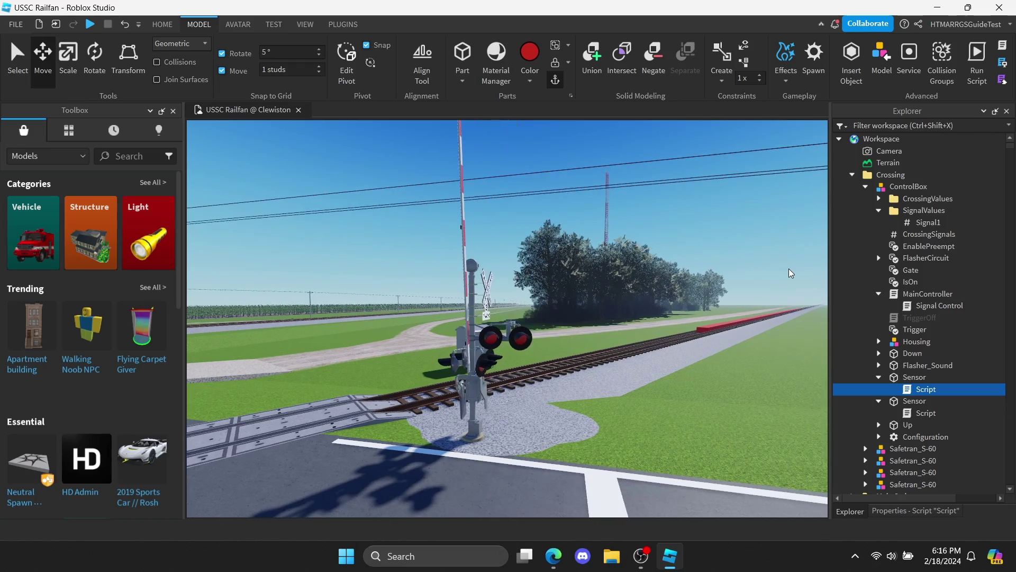
right_drag(778, 287, 752, 345)
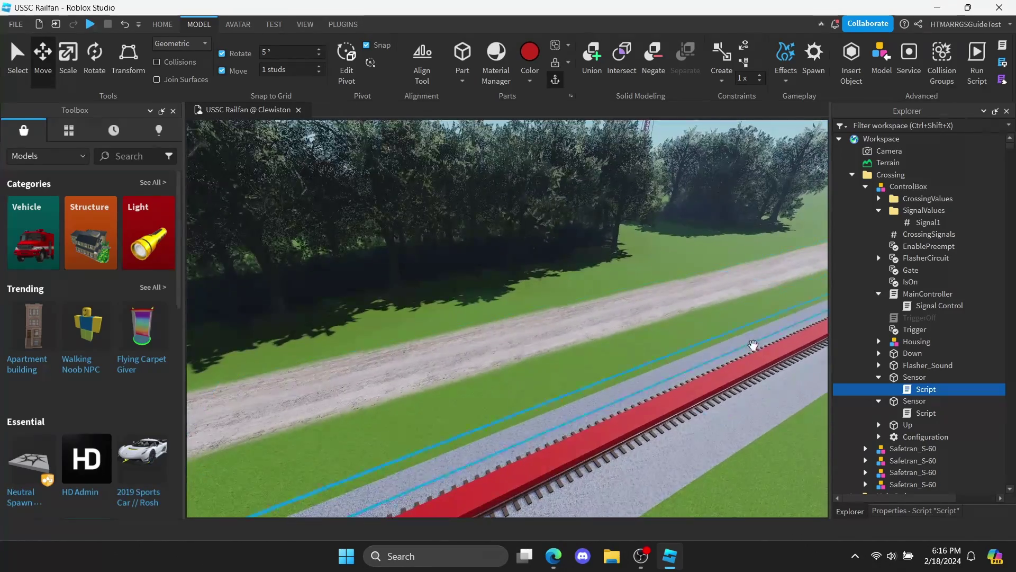
click(751, 346)
key(f)
click(260, 70)
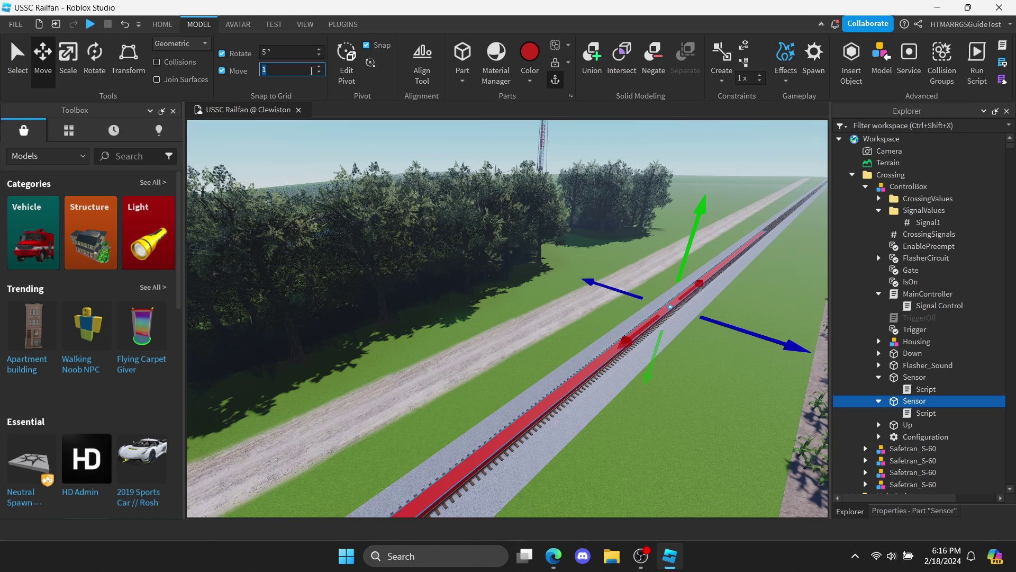
text(450)
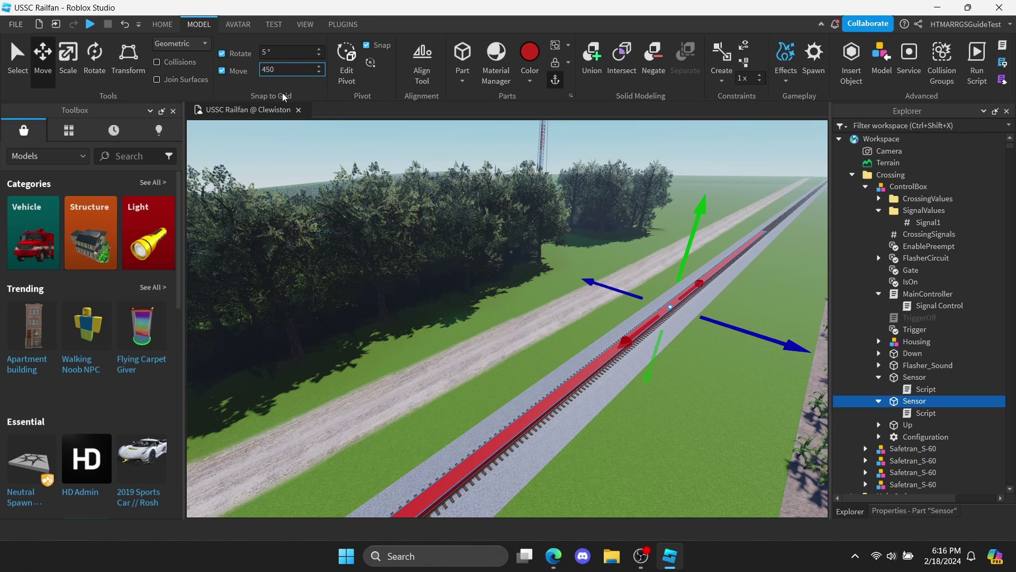
key(BackSpace)
key(BackSpace)
text(00)
key(Return)
Duplicate the GliderA sensor, scale the parts into two shorter sensors with a gap along the track, and set move snapping to 10 studs
right_drag(370, 175, 636, 217)
key(ctrl+d)
key(ctrl+3)
drag(783, 217, 646, 299)
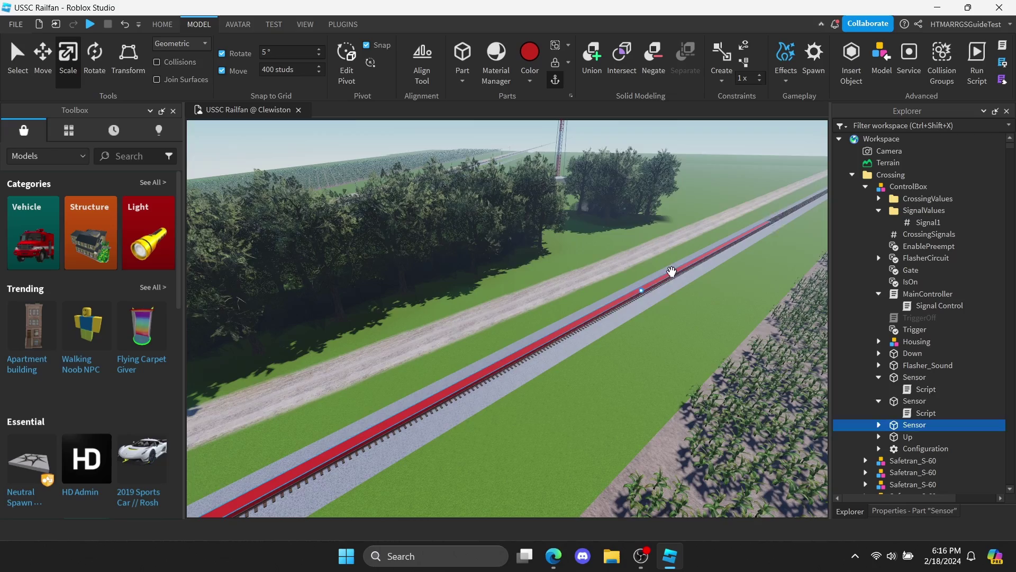
click(672, 272)
right_drag(671, 272, 466, 280)
click(281, 74)
text(10)
key(Return)
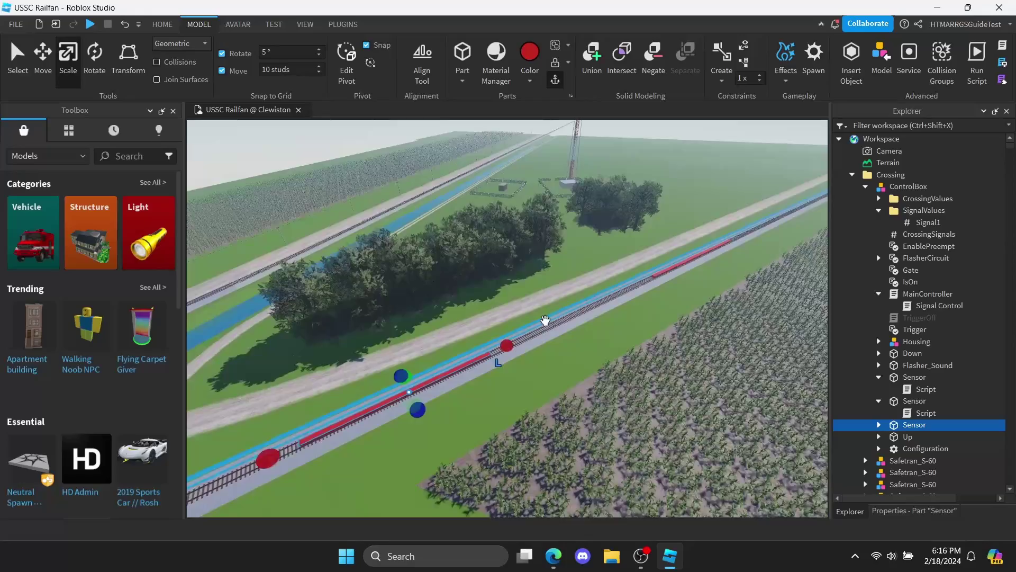
Rename both sensors on the GliderA side of the crossing to SensorA
click(697, 261)
ctrl+click(697, 261)
click(915, 511)
click(953, 330)
text(A)
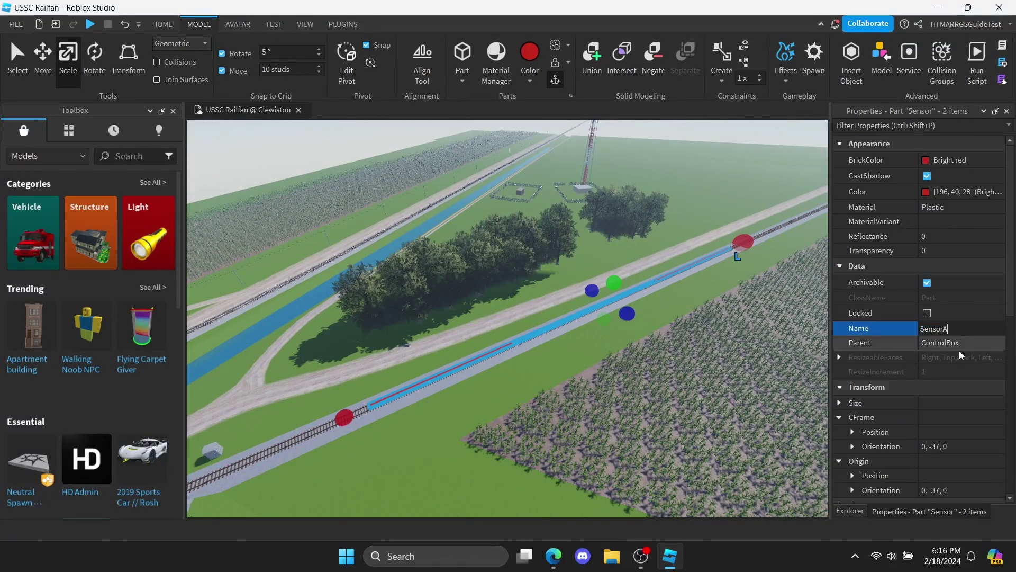
click(849, 510)
Duplicate the GliderB track sensor and scale the original and the copy into two shorter sensors separated along the track
right_drag(691, 345, 678, 344)
click(918, 380)
key(f)
scroll(461, 265, up, 3)
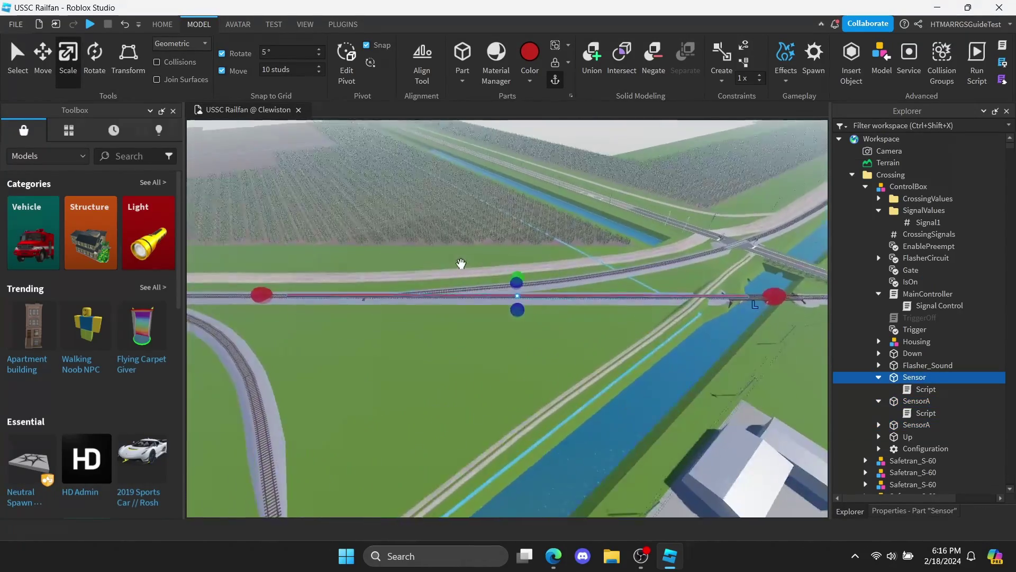
key(ctrl+d)
drag(246, 308, 466, 308)
click(466, 308)
drag(800, 308, 410, 309)
click(515, 310)
drag(480, 307, 614, 309)
Rename both sensors on the GliderB side of the crossing to SensorB
ctrl+click(352, 307)
click(931, 515)
click(964, 329)
text(B)
Return to the road at the crossing, clear the selection and start a playtest of the place
right_drag(609, 261, 653, 202)
key(w)
key(w)
key(d)
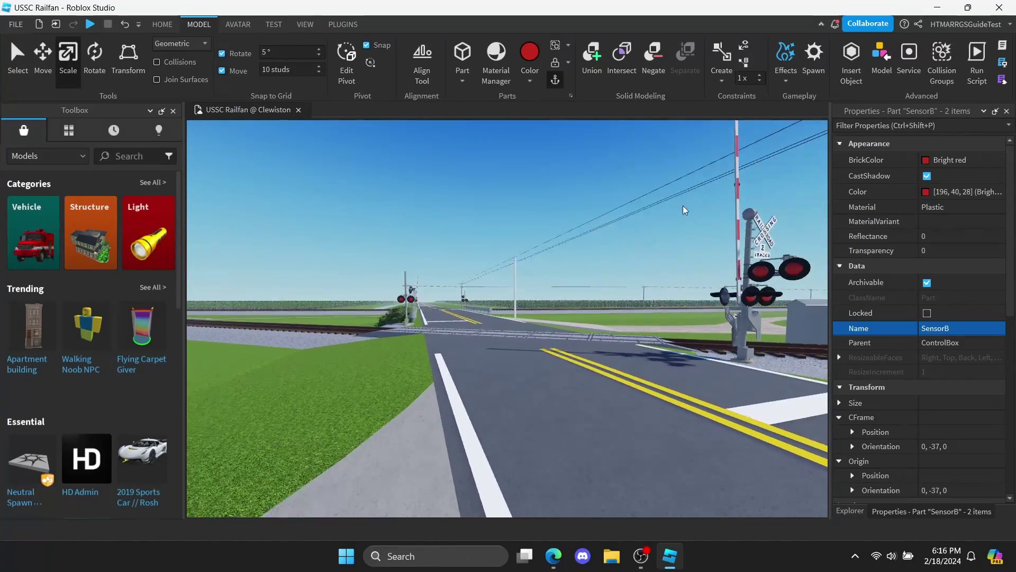
click(725, 201)
key(w)
right_drag(725, 201, 721, 201)
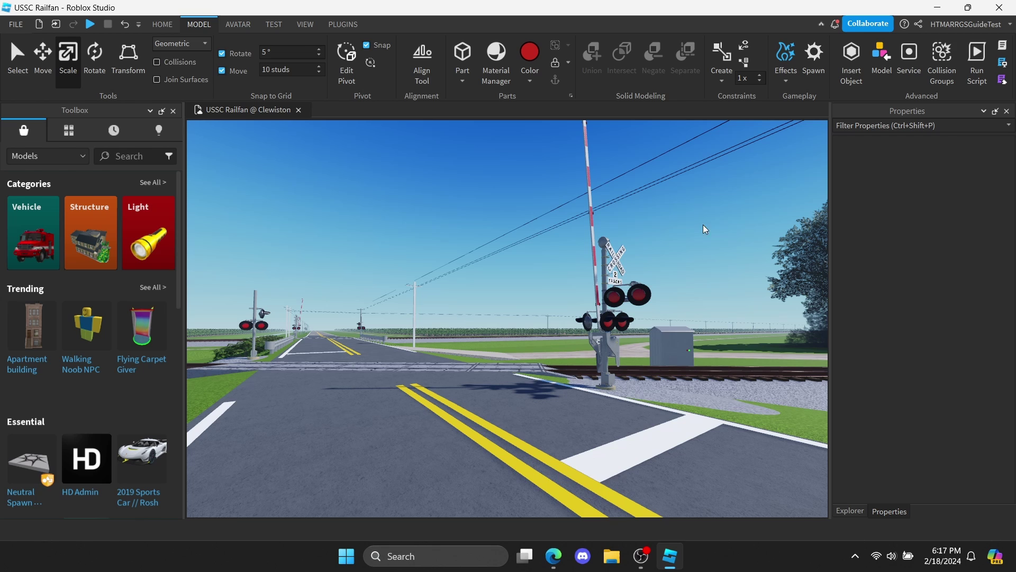
click(152, 25)
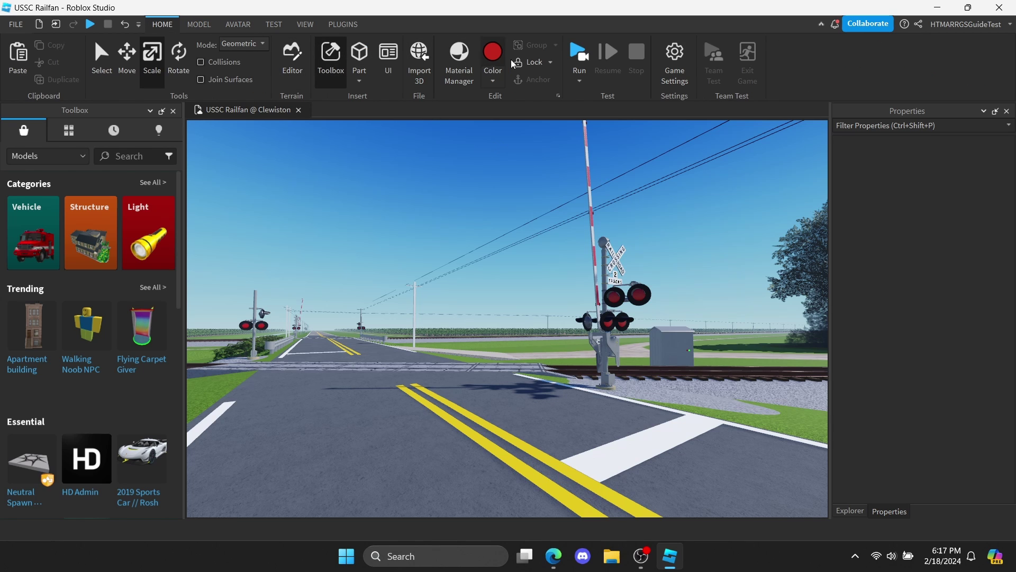
click(580, 81)
click(601, 93)
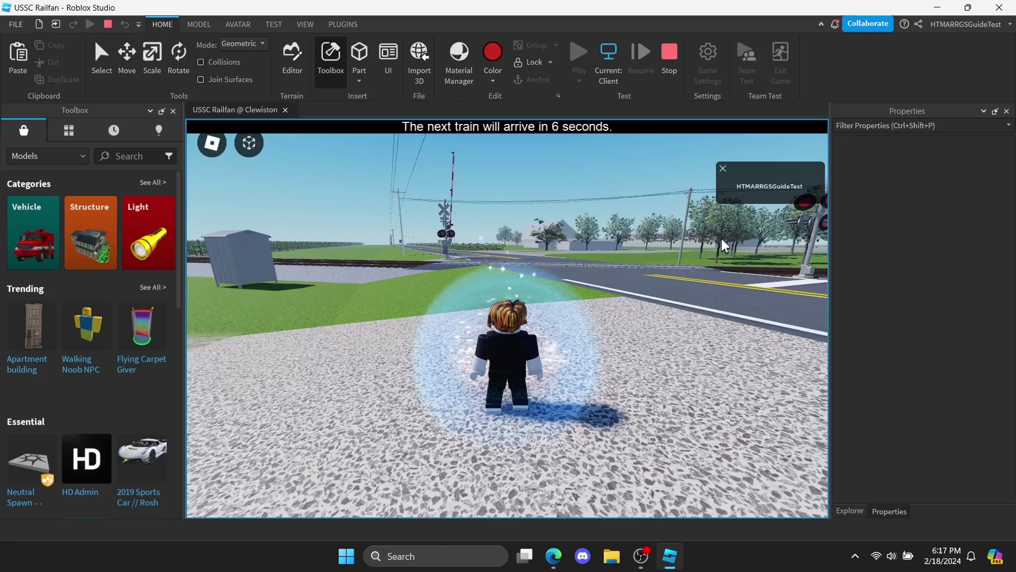
Walk towards the crossing in first person and watch how the signals respond to the next train
key(Tab)
scroll(721, 248, up, 5)
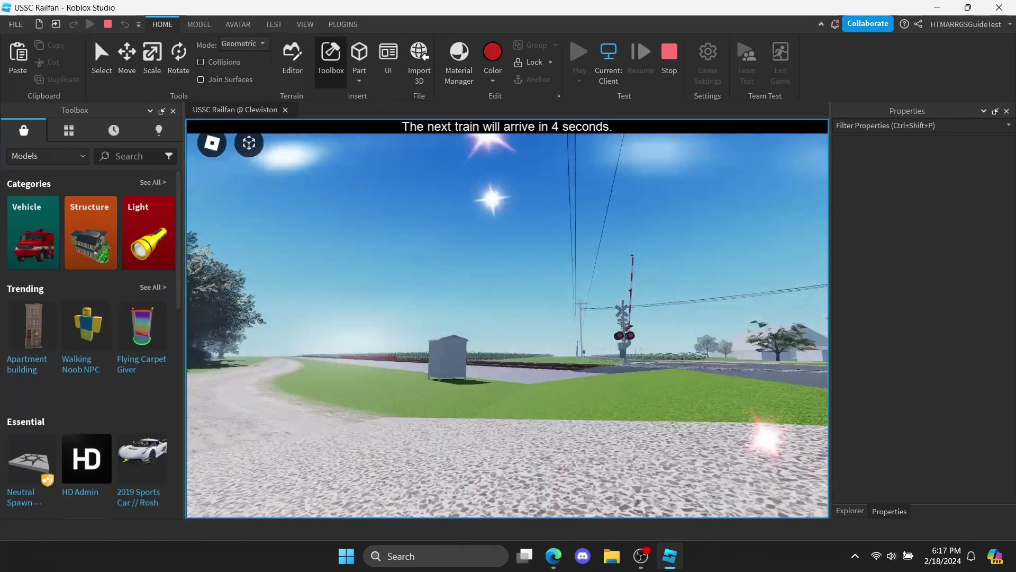
key(w)
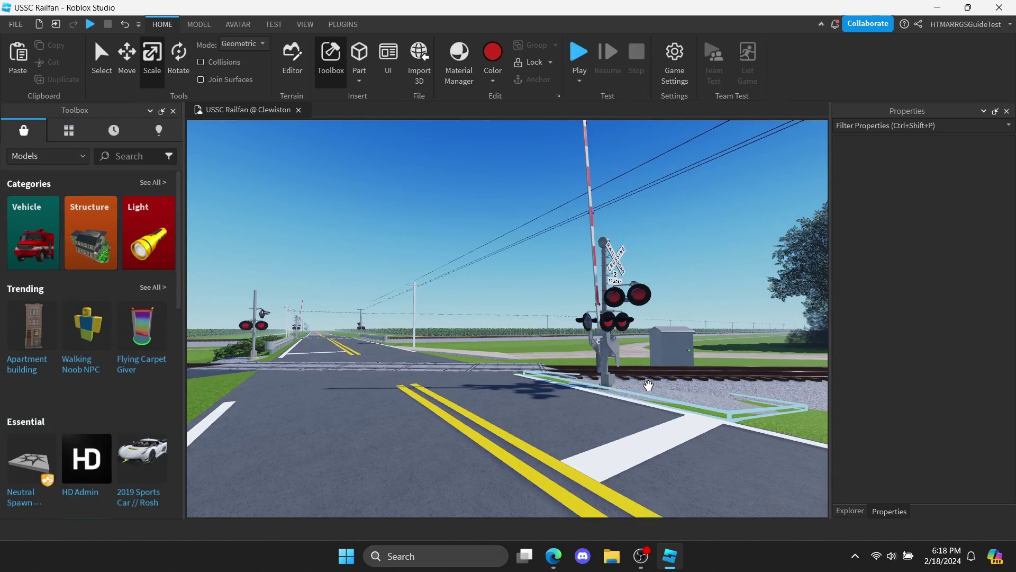
Select all four red track sensors on both sides of the crossing and set their transparency to 1
right_drag(648, 385, 650, 386)
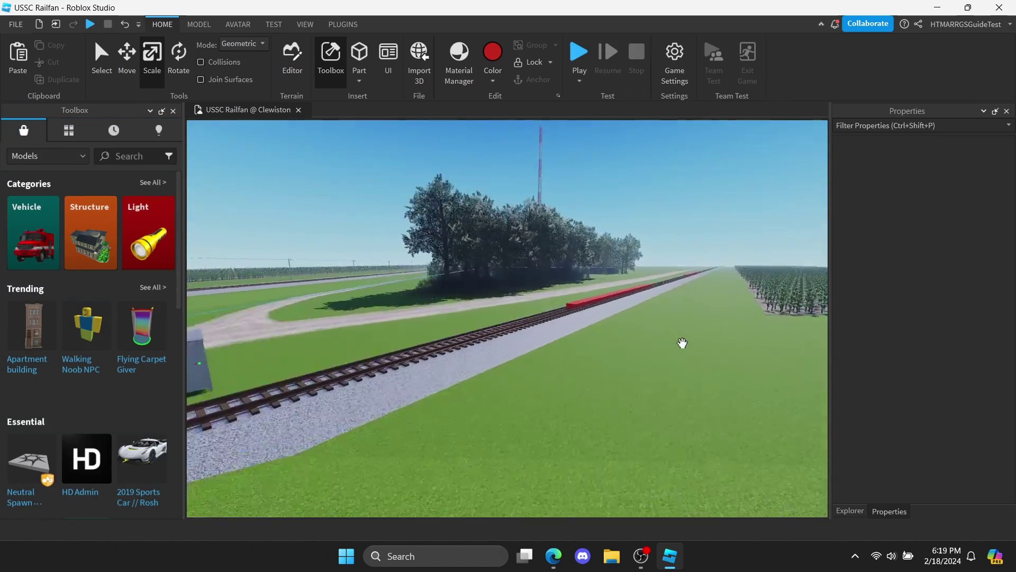
scroll(680, 344, up, 5)
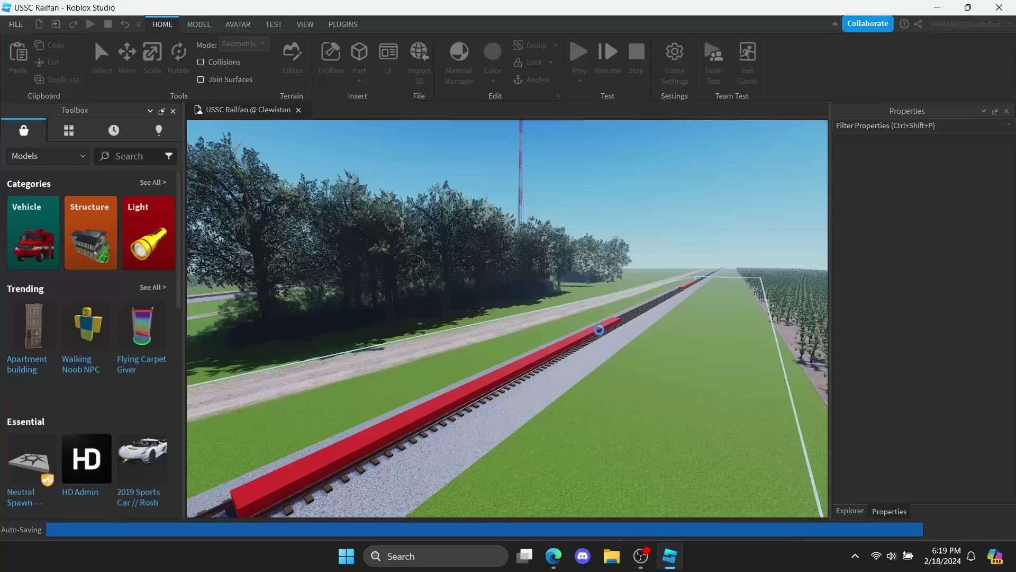
click(598, 330)
ctrl+click(688, 284)
right_drag(687, 284, 471, 205)
scroll(477, 222, up, 8)
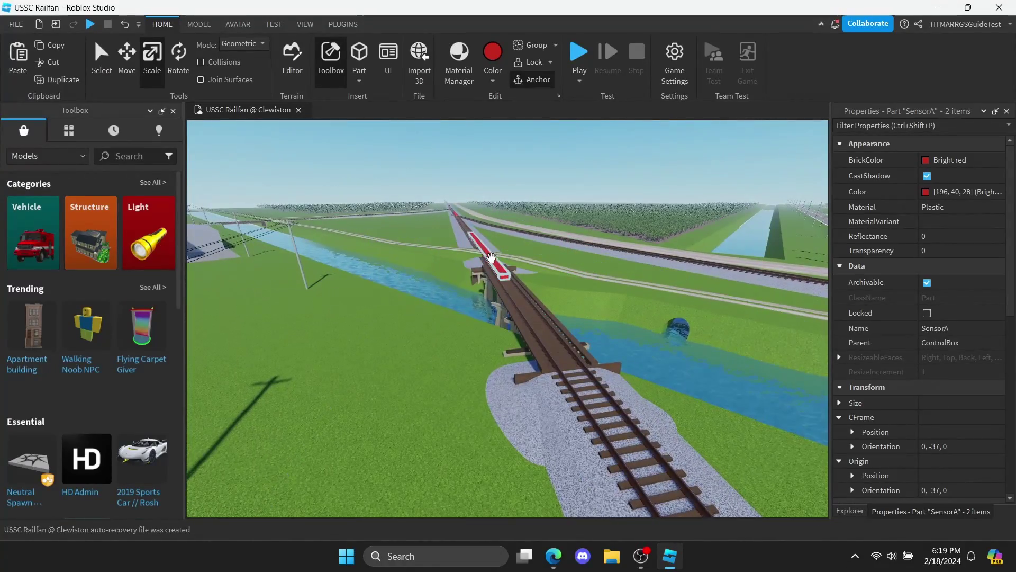
ctrl+click(491, 257)
ctrl+click(456, 213)
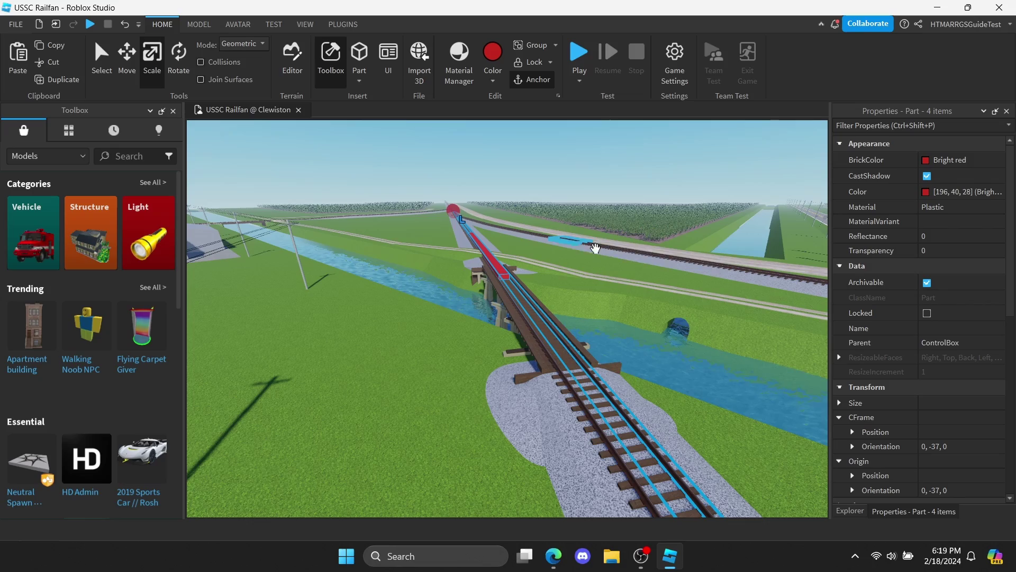
click(926, 255)
text(1)
key(Return)
Return the view to the crossing and publish the updated place to Roblox
right_drag(598, 227, 600, 231)
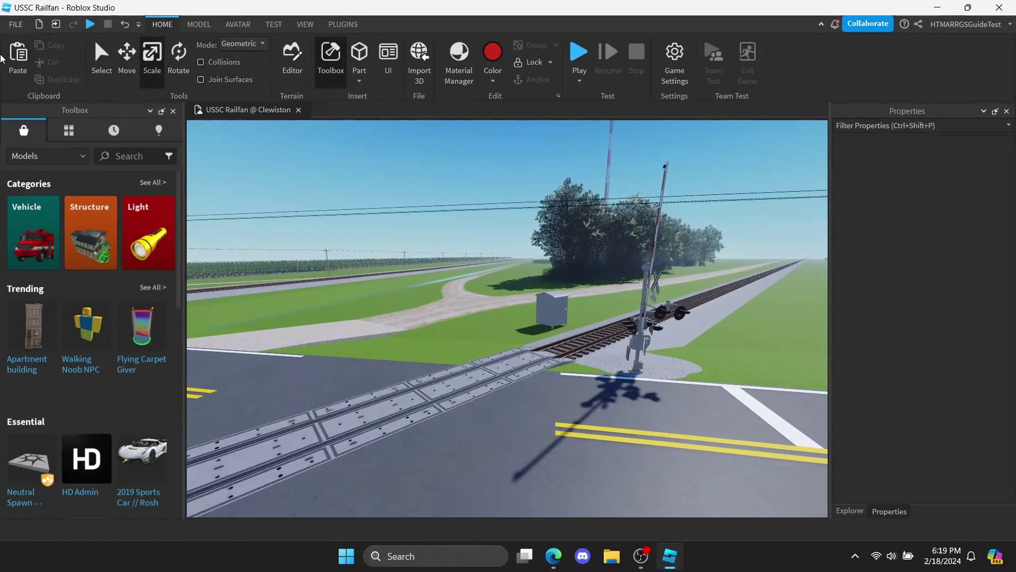
click(17, 26)
click(108, 162)
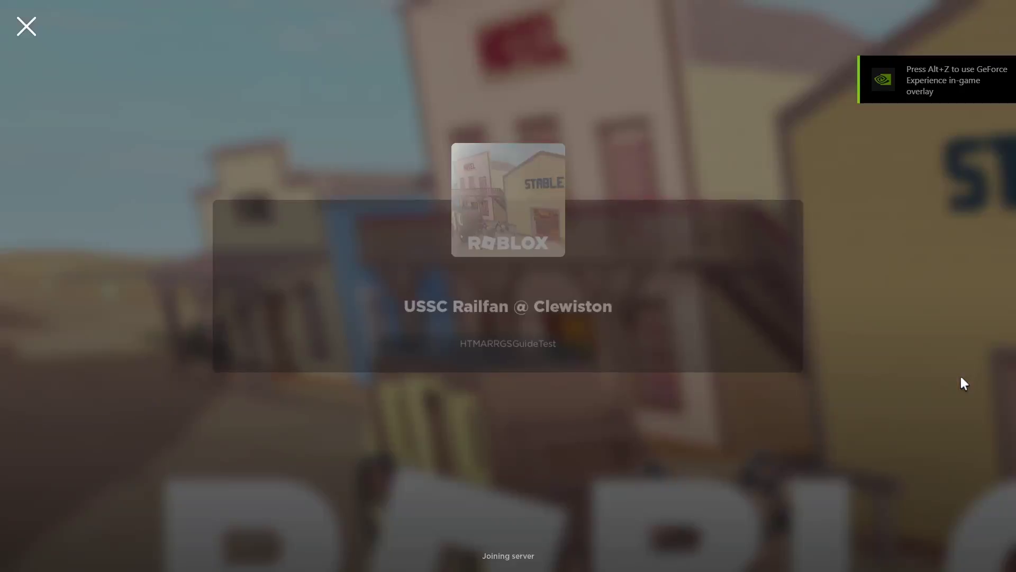
In the live Roblox game, walk to the road crossing, watch the signals and gates during the train's passage, and look towards the train
key(w)
right_drag(962, 377, 960, 373)
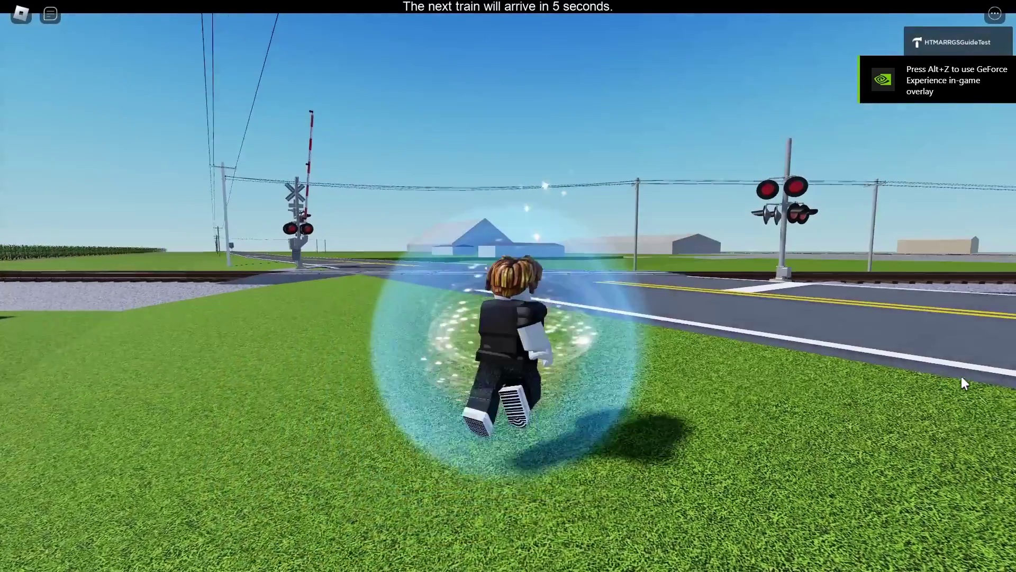
key(w)
key(w)
scroll(961, 377, up, 5)
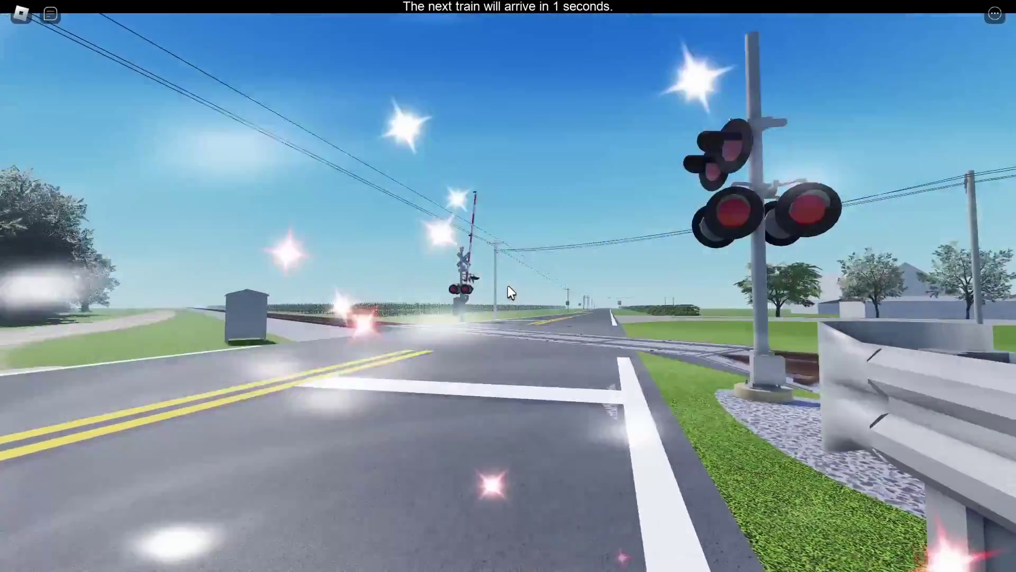
key(s)
key(a)
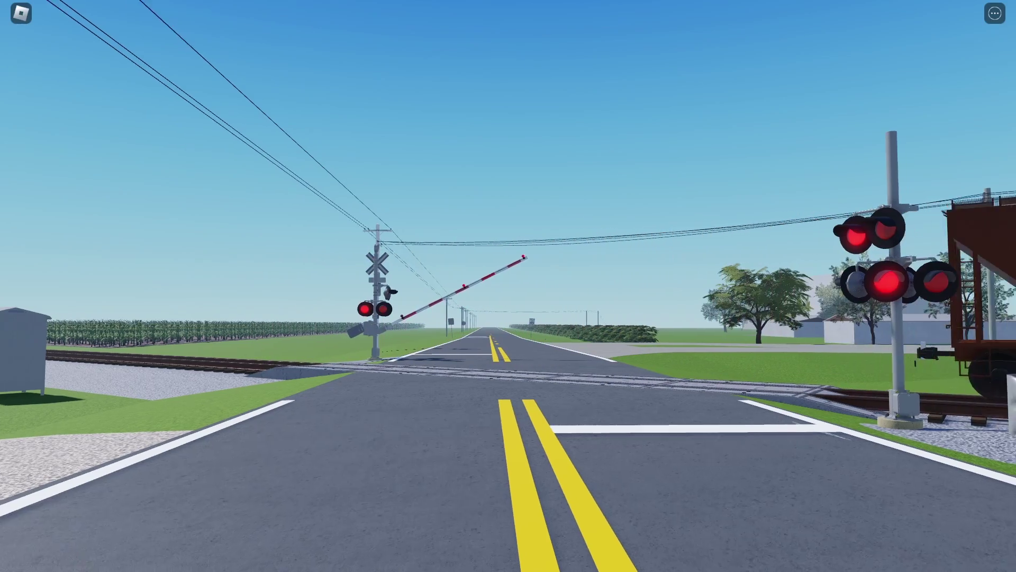
key(Right)
key(Right)
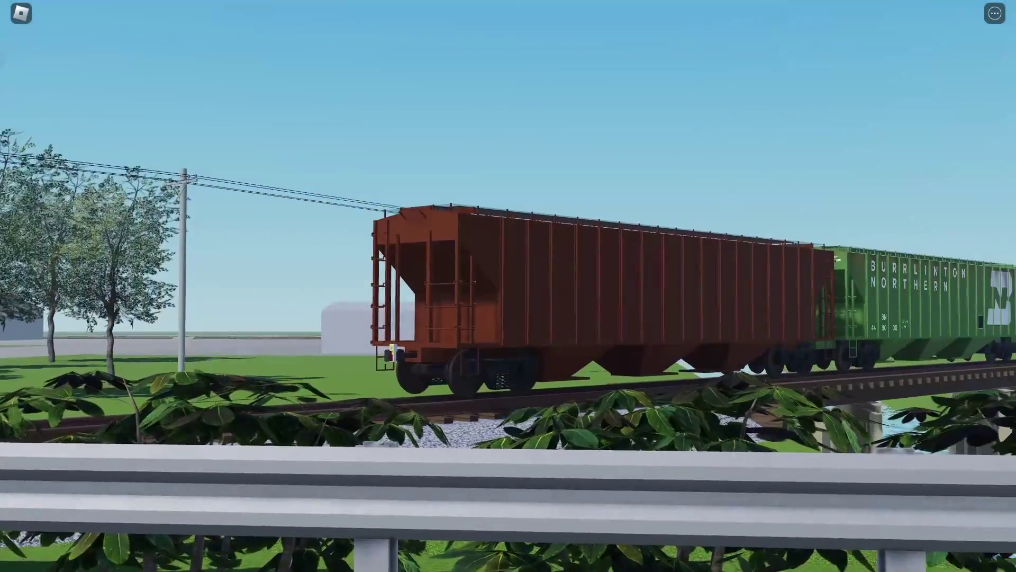